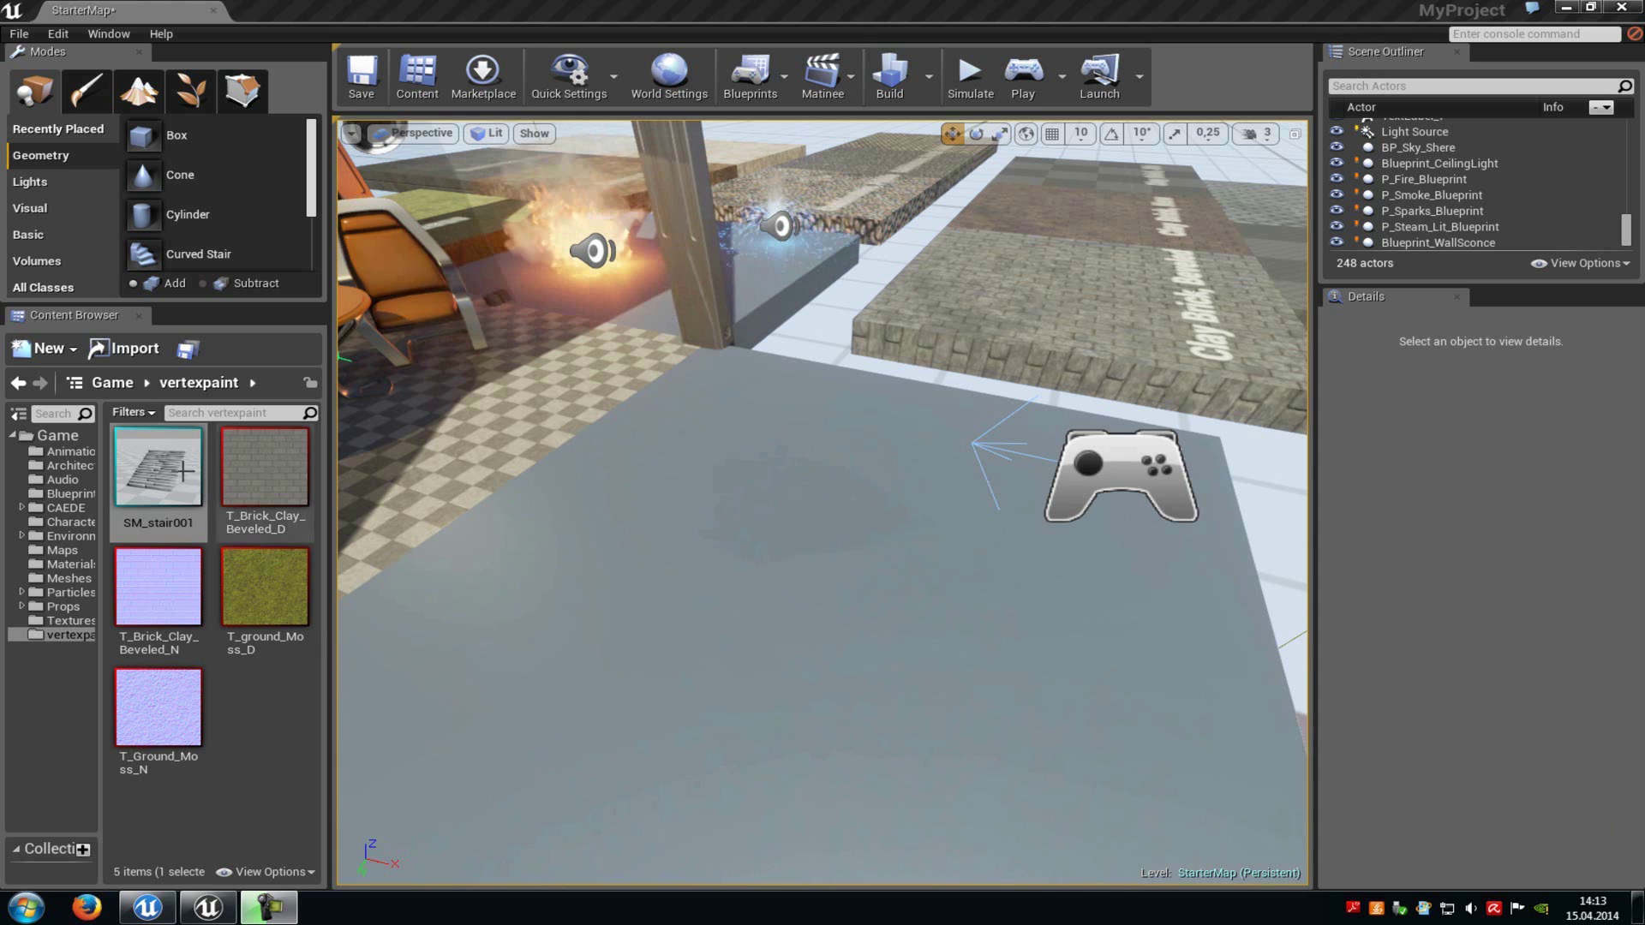
Step: Place the SM_stair001 static mesh on the grey platform in the level
{"action": "left_click_drag", "start_coordinate": [159, 467], "coordinate": [878, 509]}
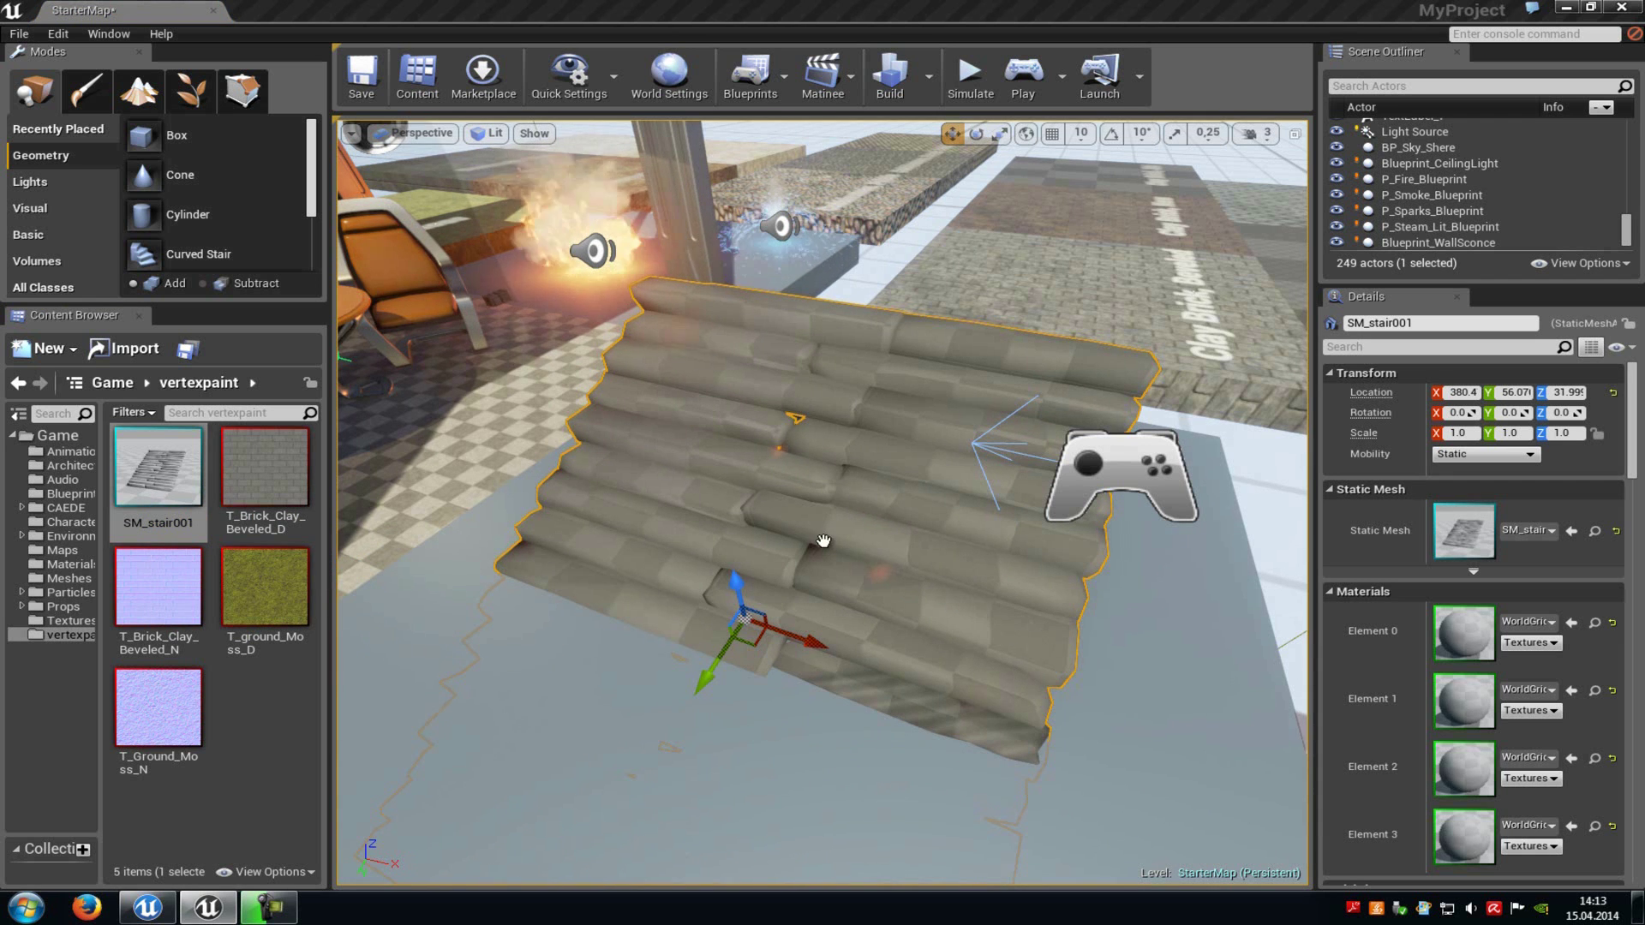
{"action": "mouse_move", "coordinate": [886, 405]}
{"action": "left_mouse_down", "text": "alt"}
{"action": "mouse_move", "coordinate": [837, 411]}
{"action": "mouse_move", "coordinate": [874, 411]}
{"action": "left_mouse_up", "text": "alt"}
Step: Inspect the SM_stair001 geometry in wireframe in the static mesh editor, and close that editor
{"action": "left_click", "coordinate": [161, 471]}
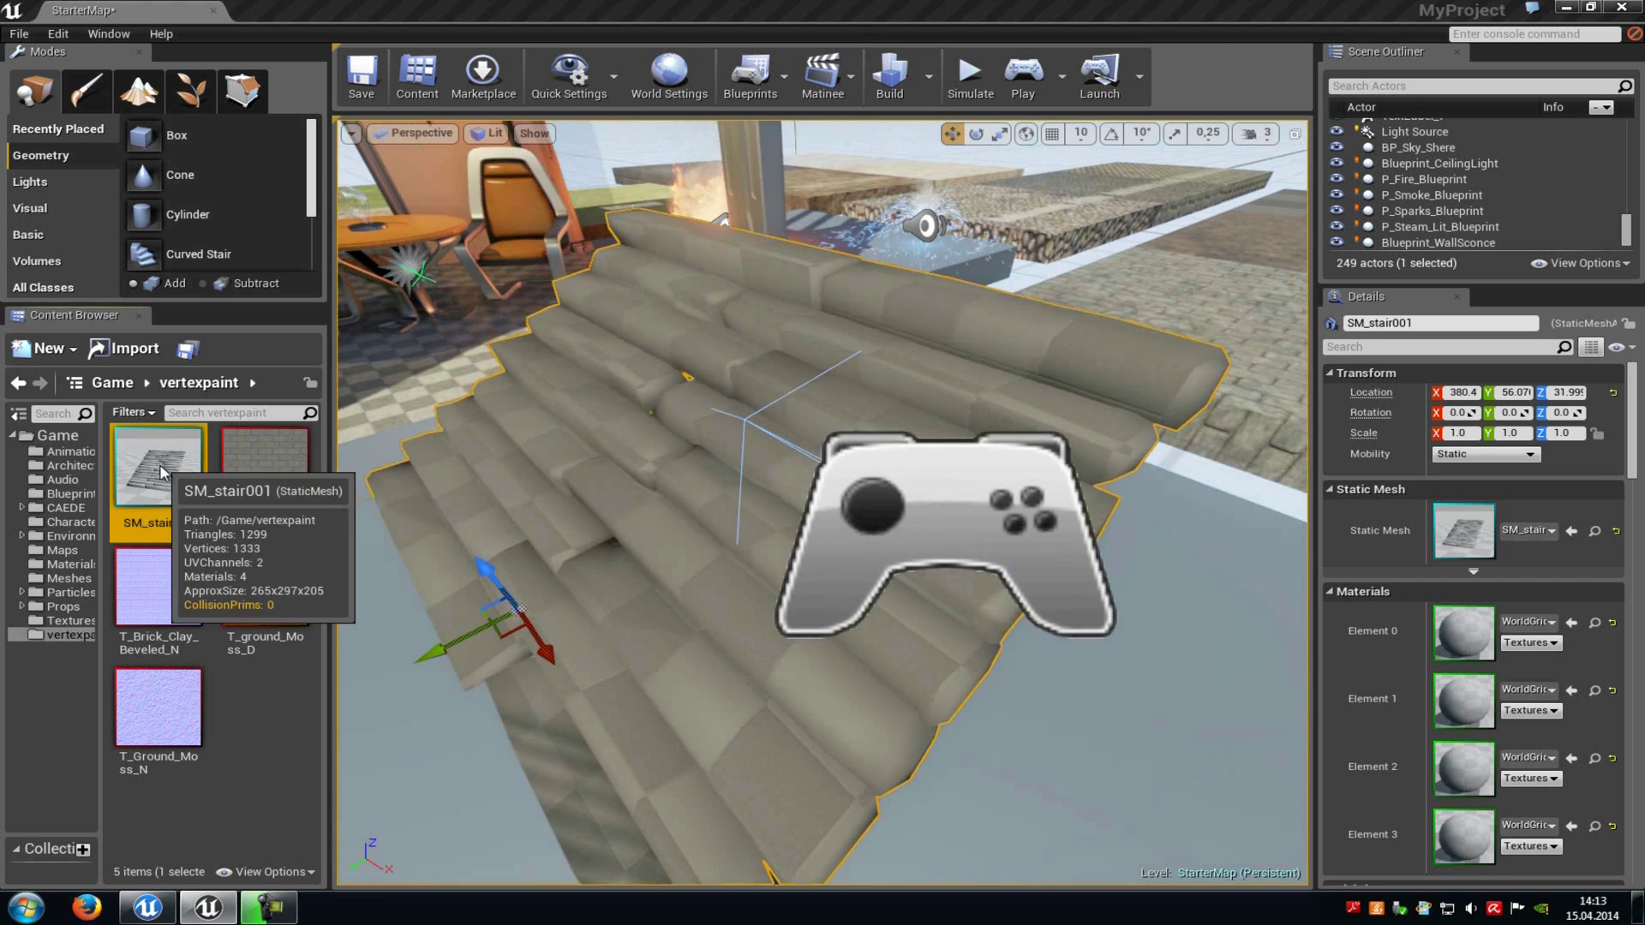
{"action": "double_click", "coordinate": [161, 472]}
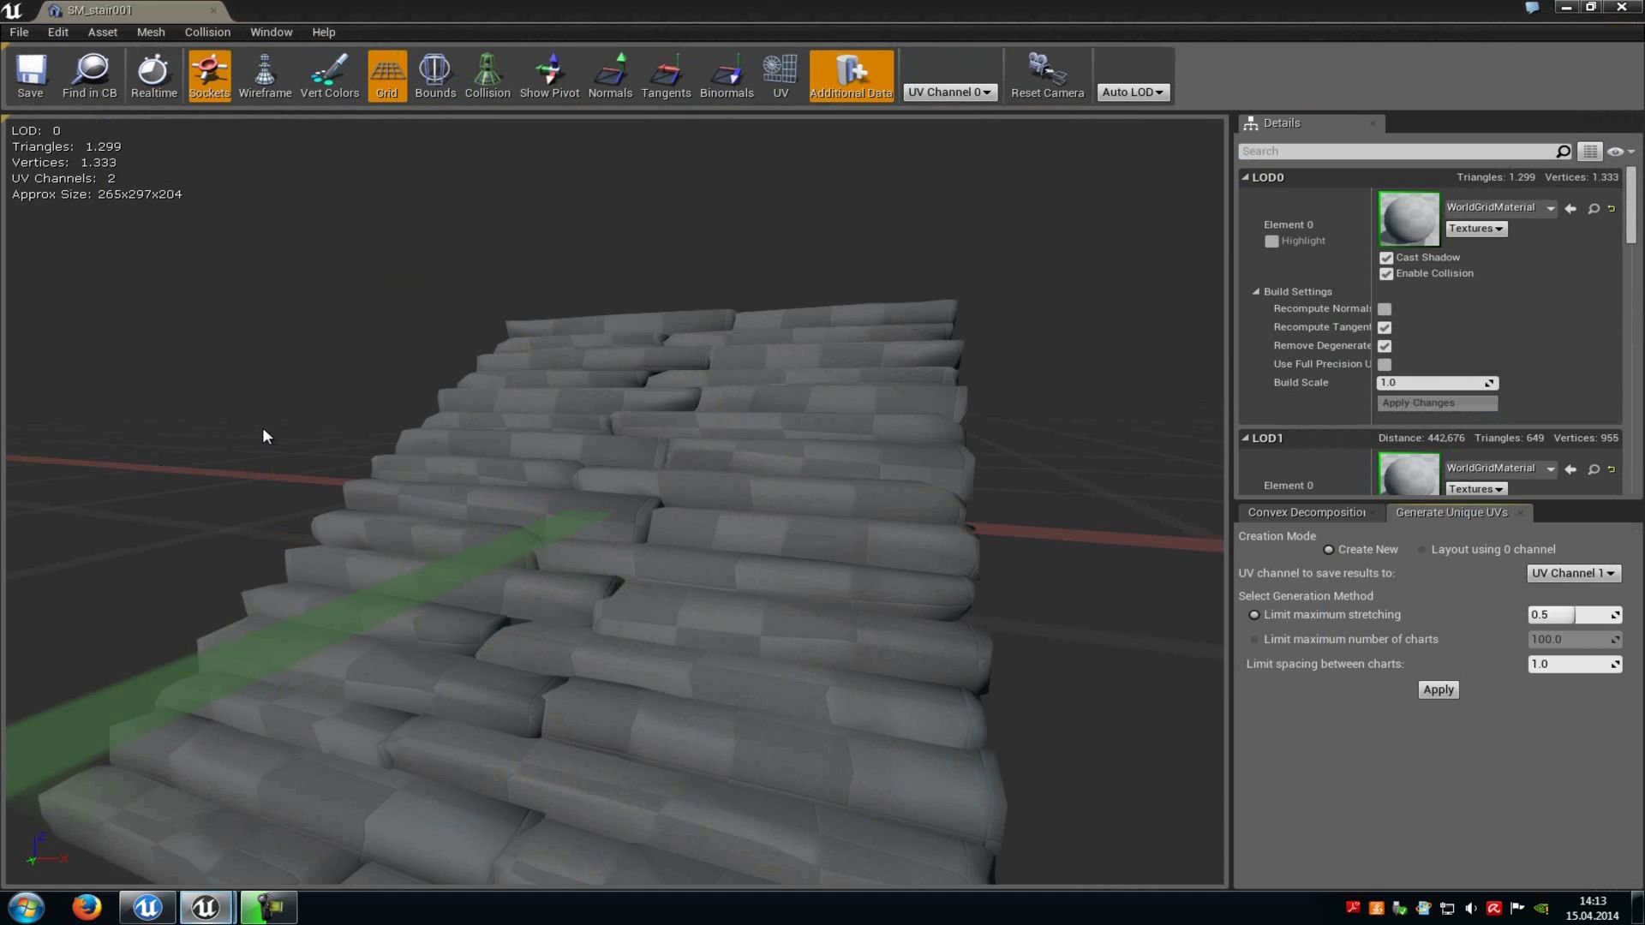
{"action": "left_click", "coordinate": [255, 79]}
{"action": "left_click_drag", "start_coordinate": [749, 349], "coordinate": [610, 460]}
{"action": "left_click", "coordinate": [1622, 7]}
{"action": "right_click_drag", "start_coordinate": [825, 461], "coordinate": [870, 467]}
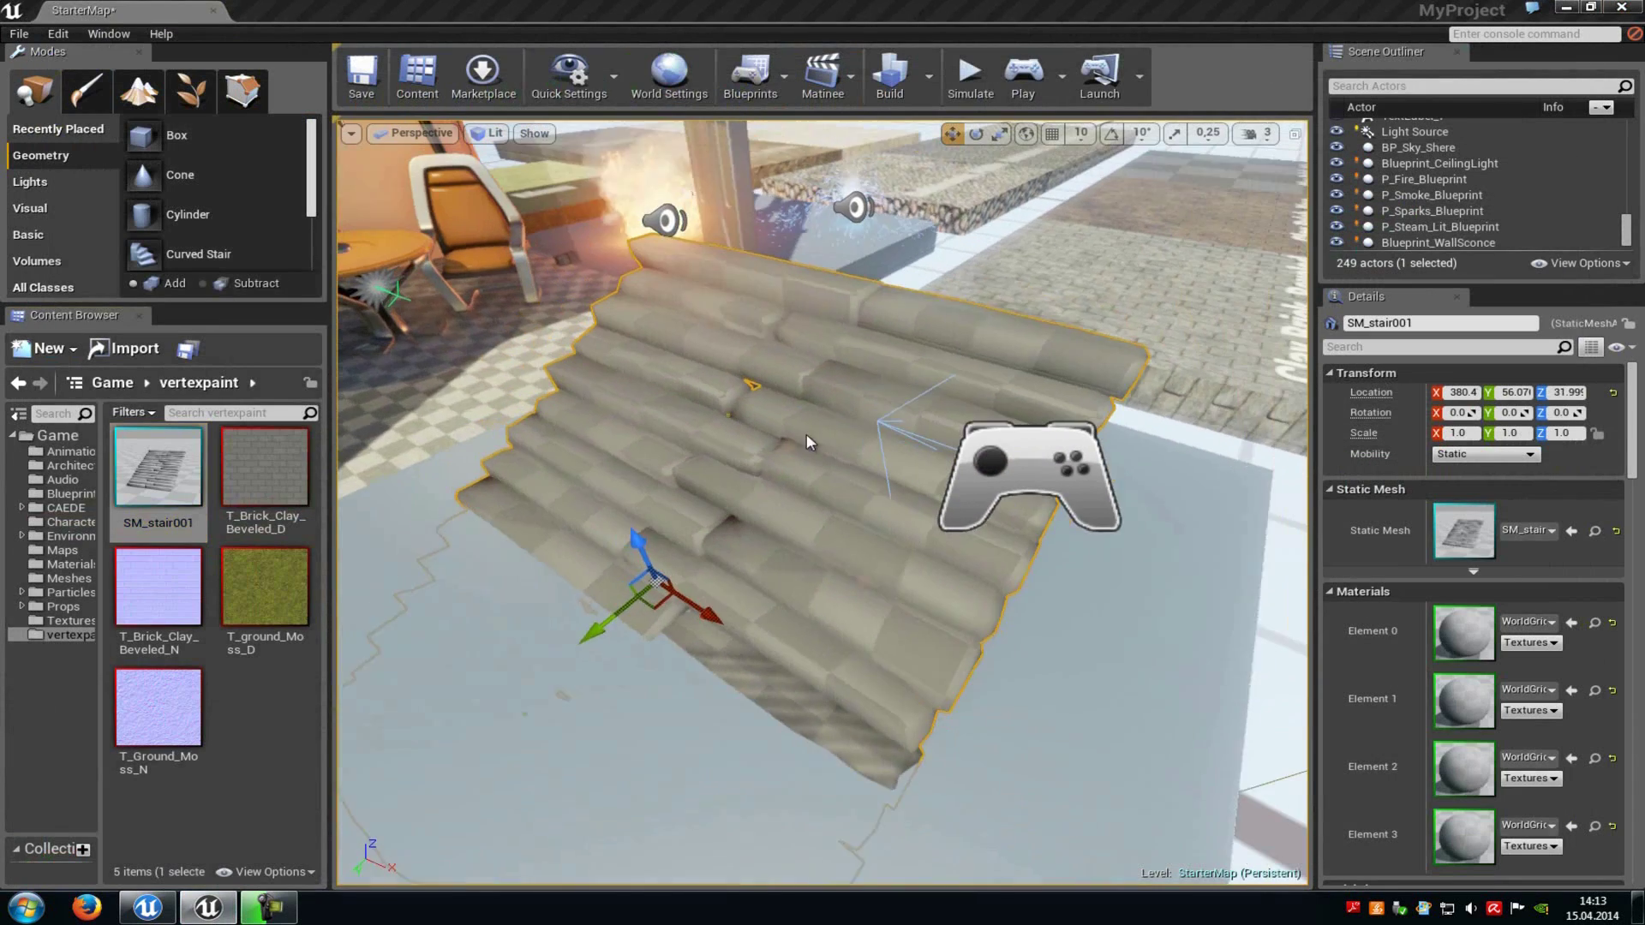
Step: Create a material with the default name NewMaterial in the vertexpaint folder and open it for editing
{"action": "left_click", "coordinate": [291, 737]}
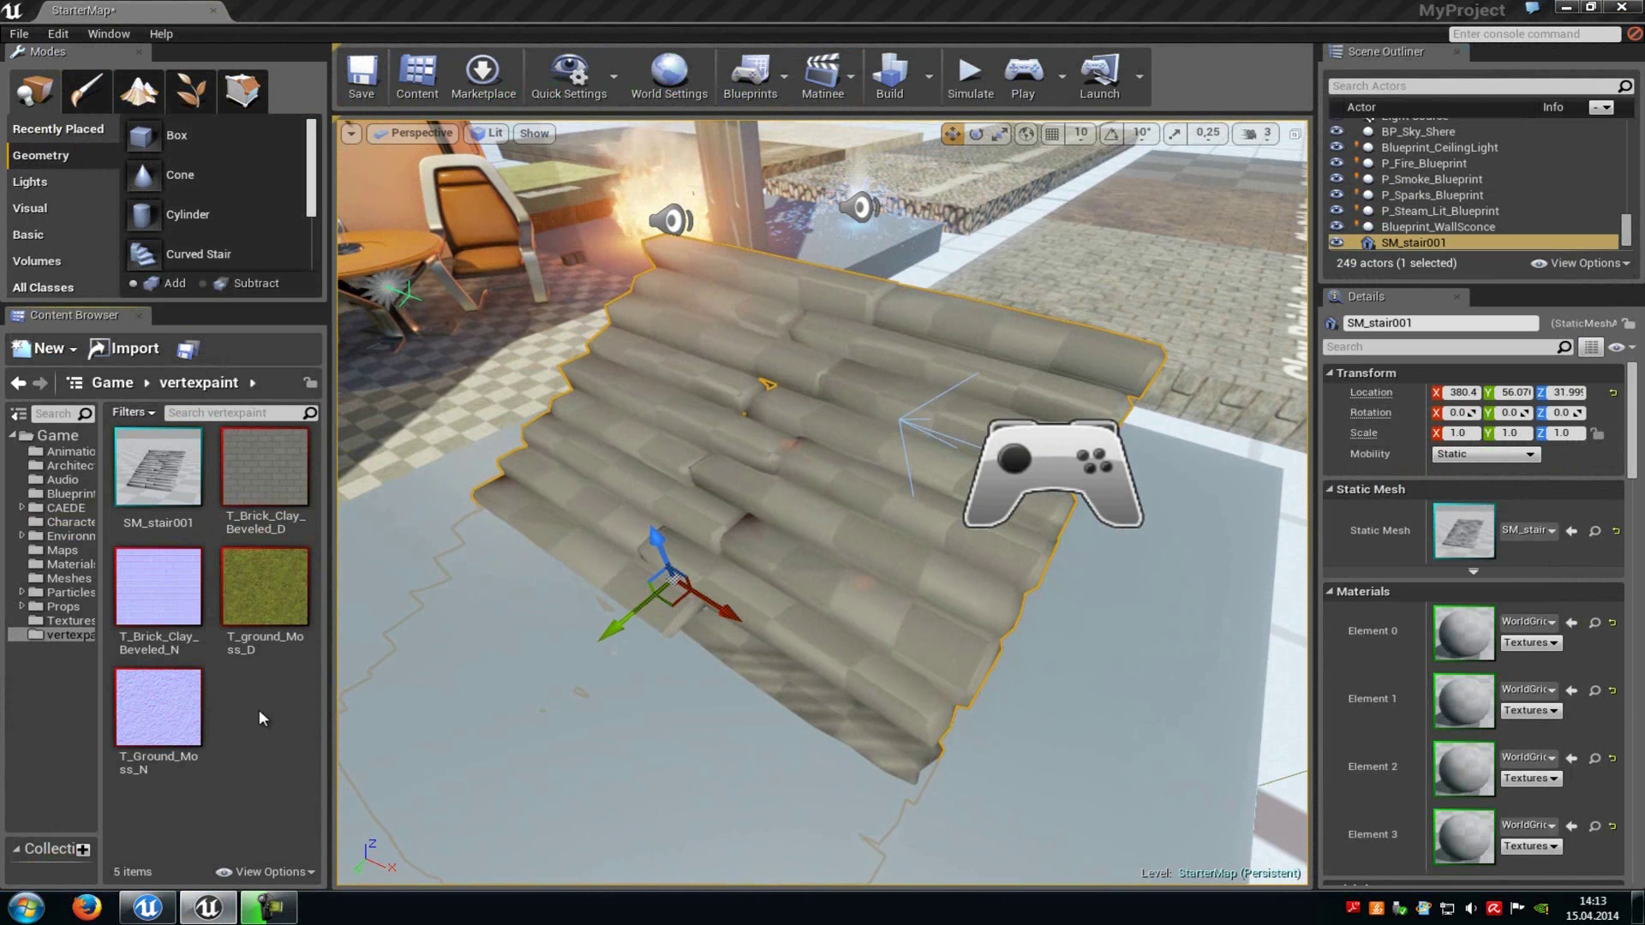
{"action": "right_click", "coordinate": [260, 711]}
{"action": "left_click", "coordinate": [342, 522]}
{"action": "key", "text": "Return"}
{"action": "double_click", "coordinate": [158, 467]}
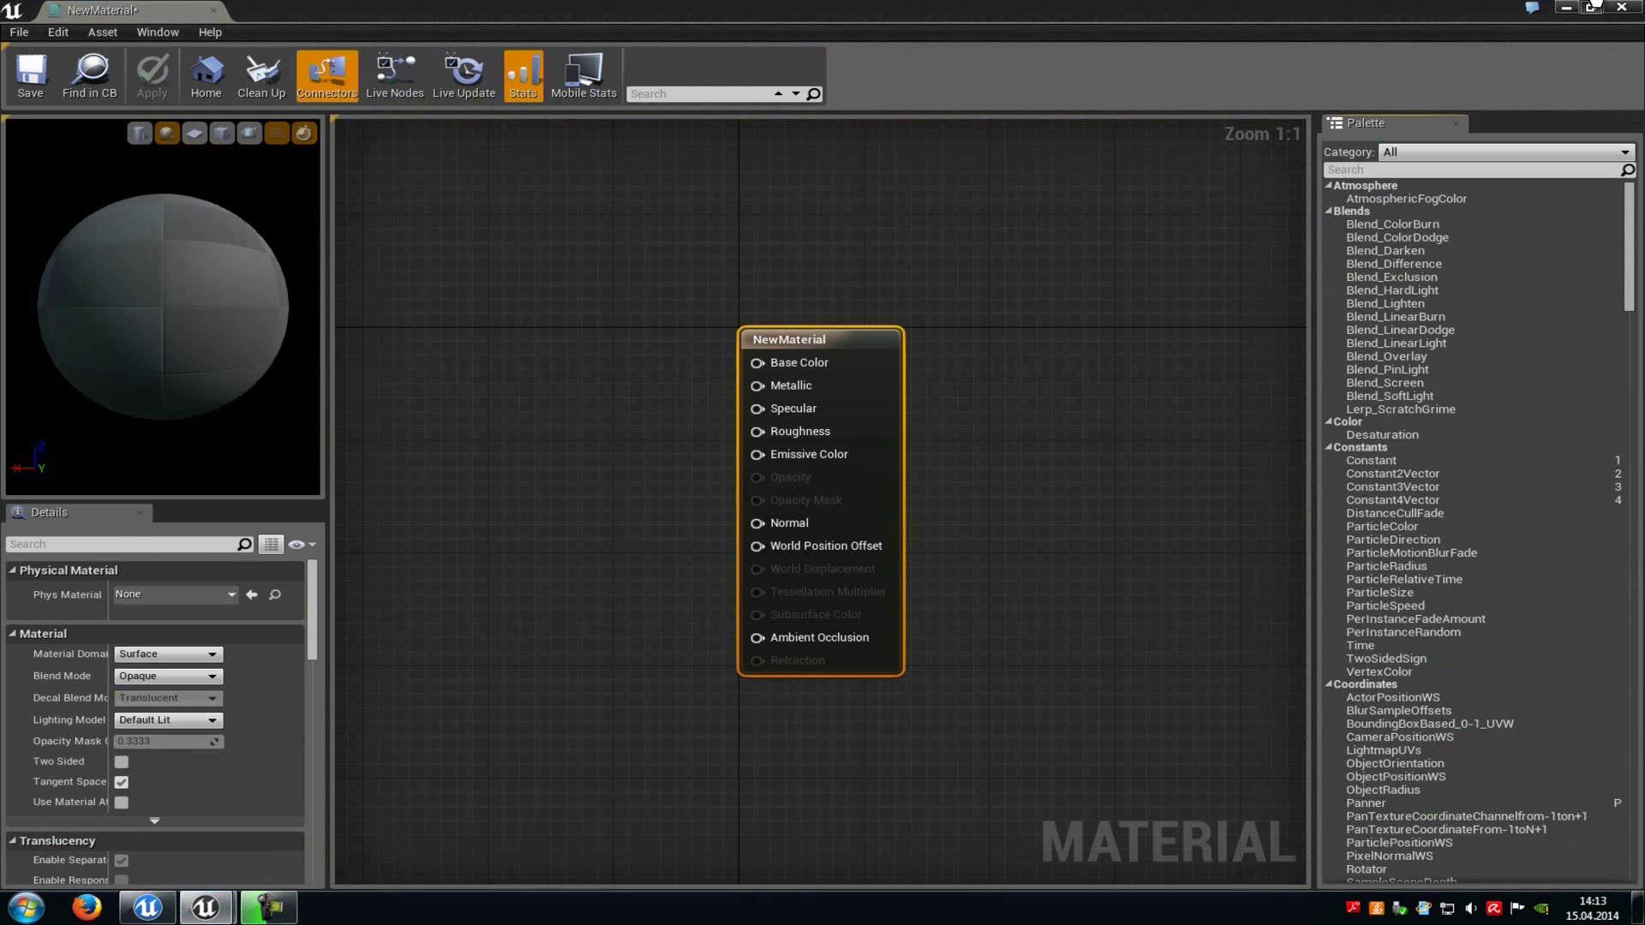
Step: Add a texture sample of T_Brick_Clay_Beveled_D to the NewMaterial graph
{"action": "left_click", "coordinate": [1592, 6]}
{"action": "left_click_drag", "start_coordinate": [163, 591], "coordinate": [1157, 370]}
{"action": "left_click", "coordinate": [1335, 184]}
{"action": "right_click_drag", "start_coordinate": [668, 330], "coordinate": [790, 460]}
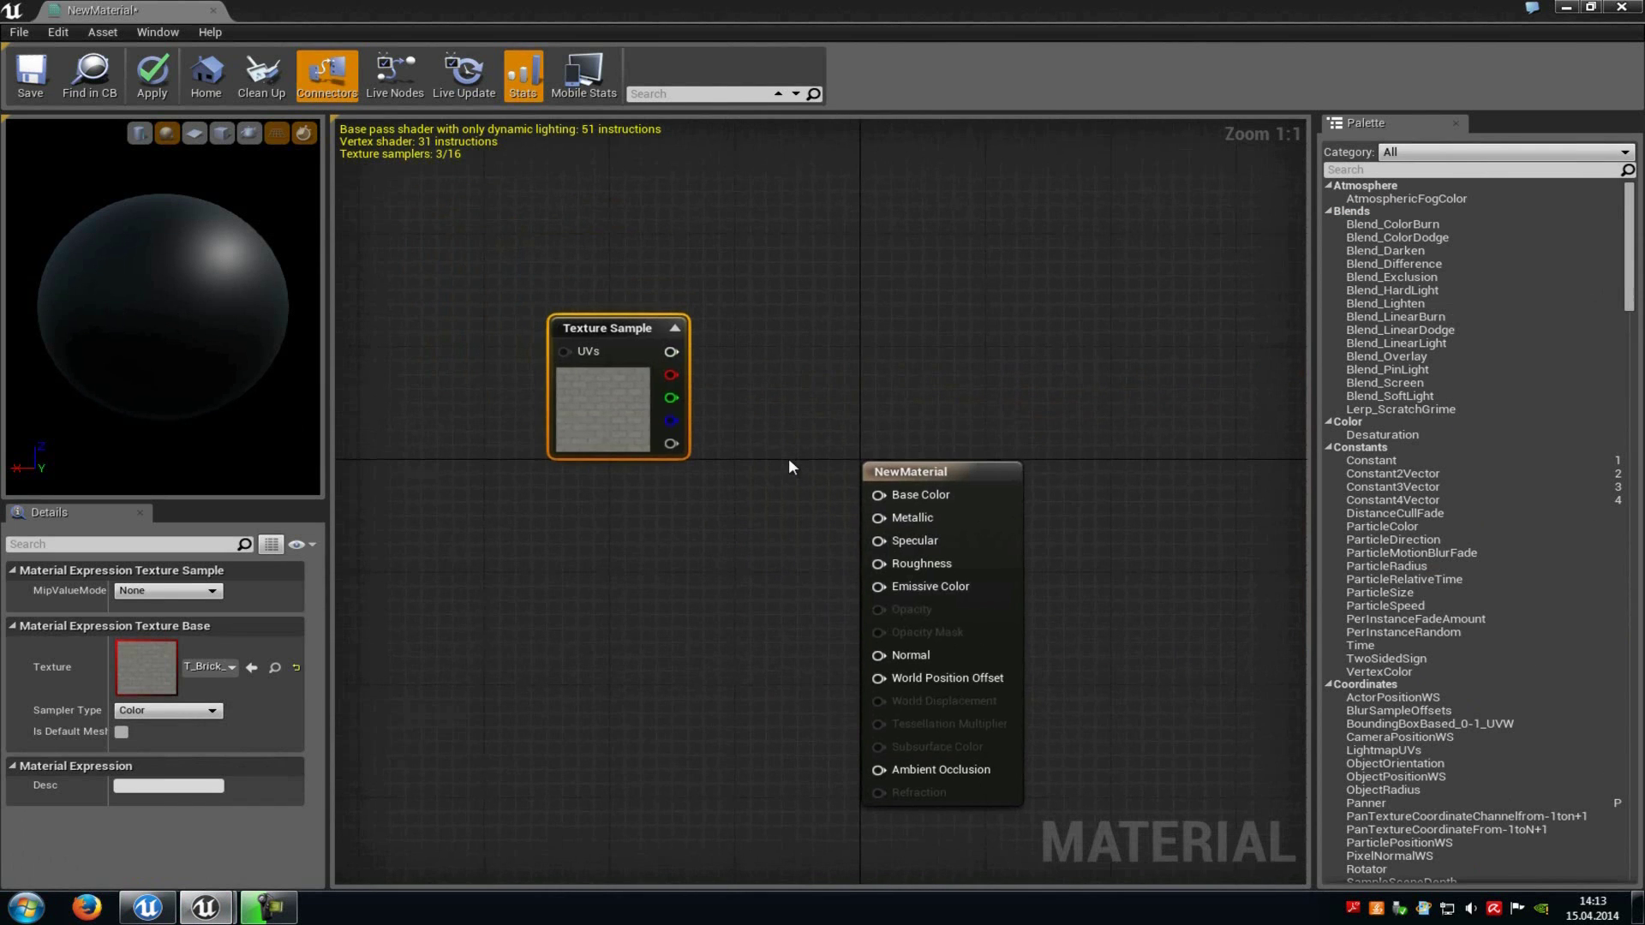
Step: Add a Multiply node, feeding the brick texture into input A and its output into Base Color
{"action": "left_click", "coordinate": [759, 344]}
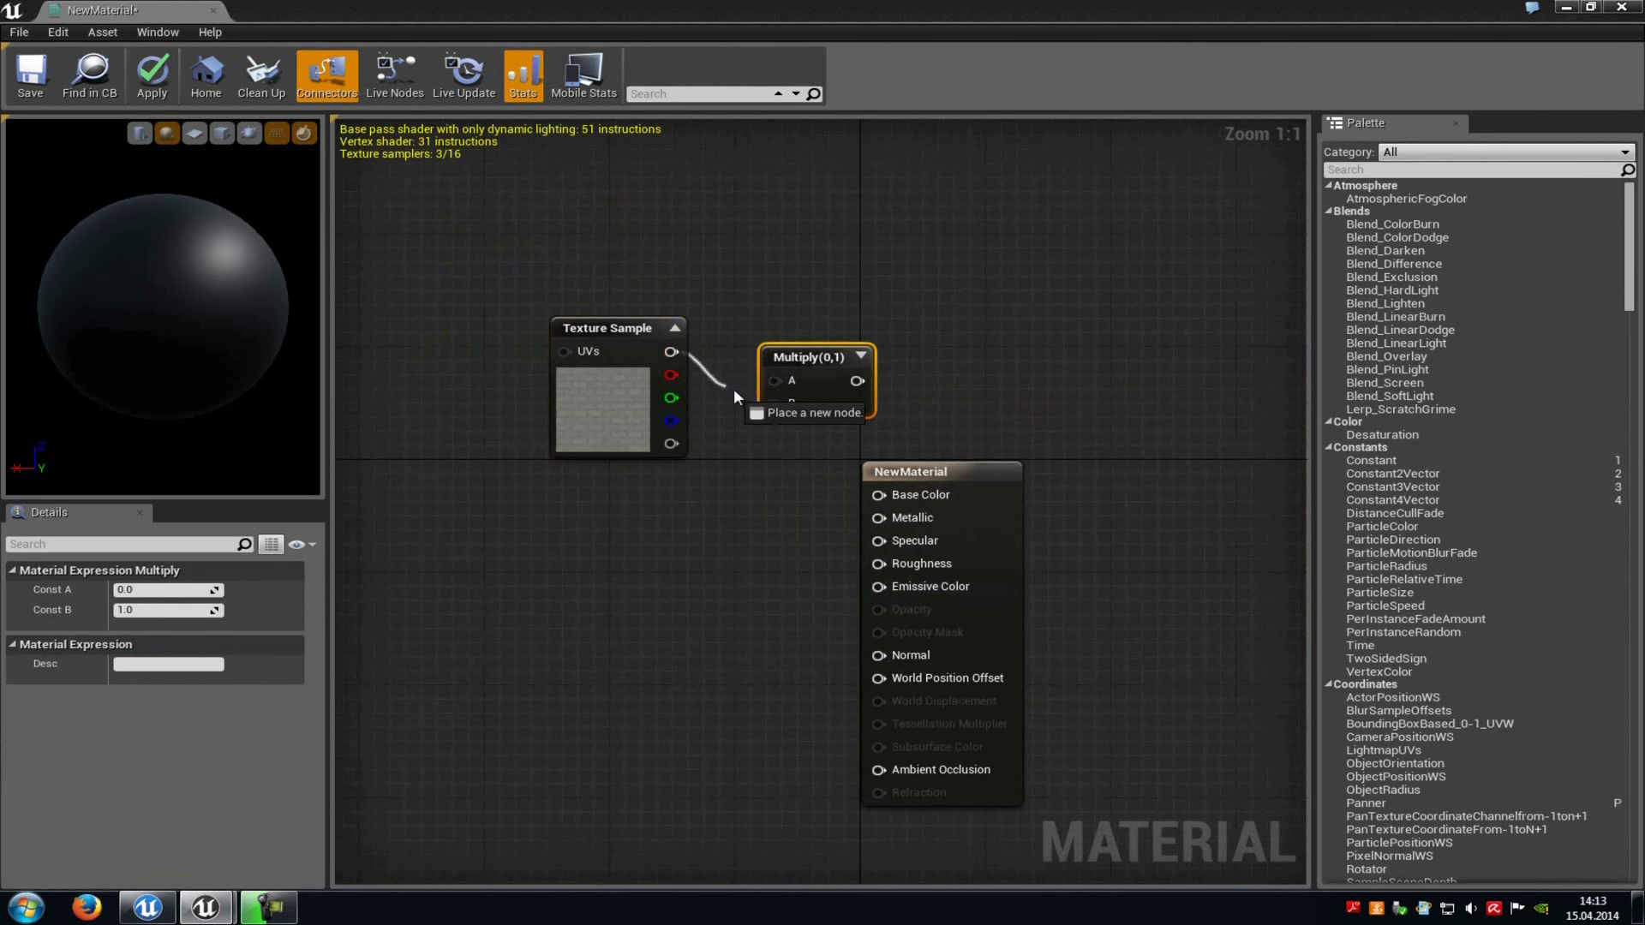
{"action": "left_click_drag", "start_coordinate": [789, 390], "coordinate": [878, 495]}
{"action": "right_click_drag", "start_coordinate": [759, 504], "coordinate": [802, 496]}
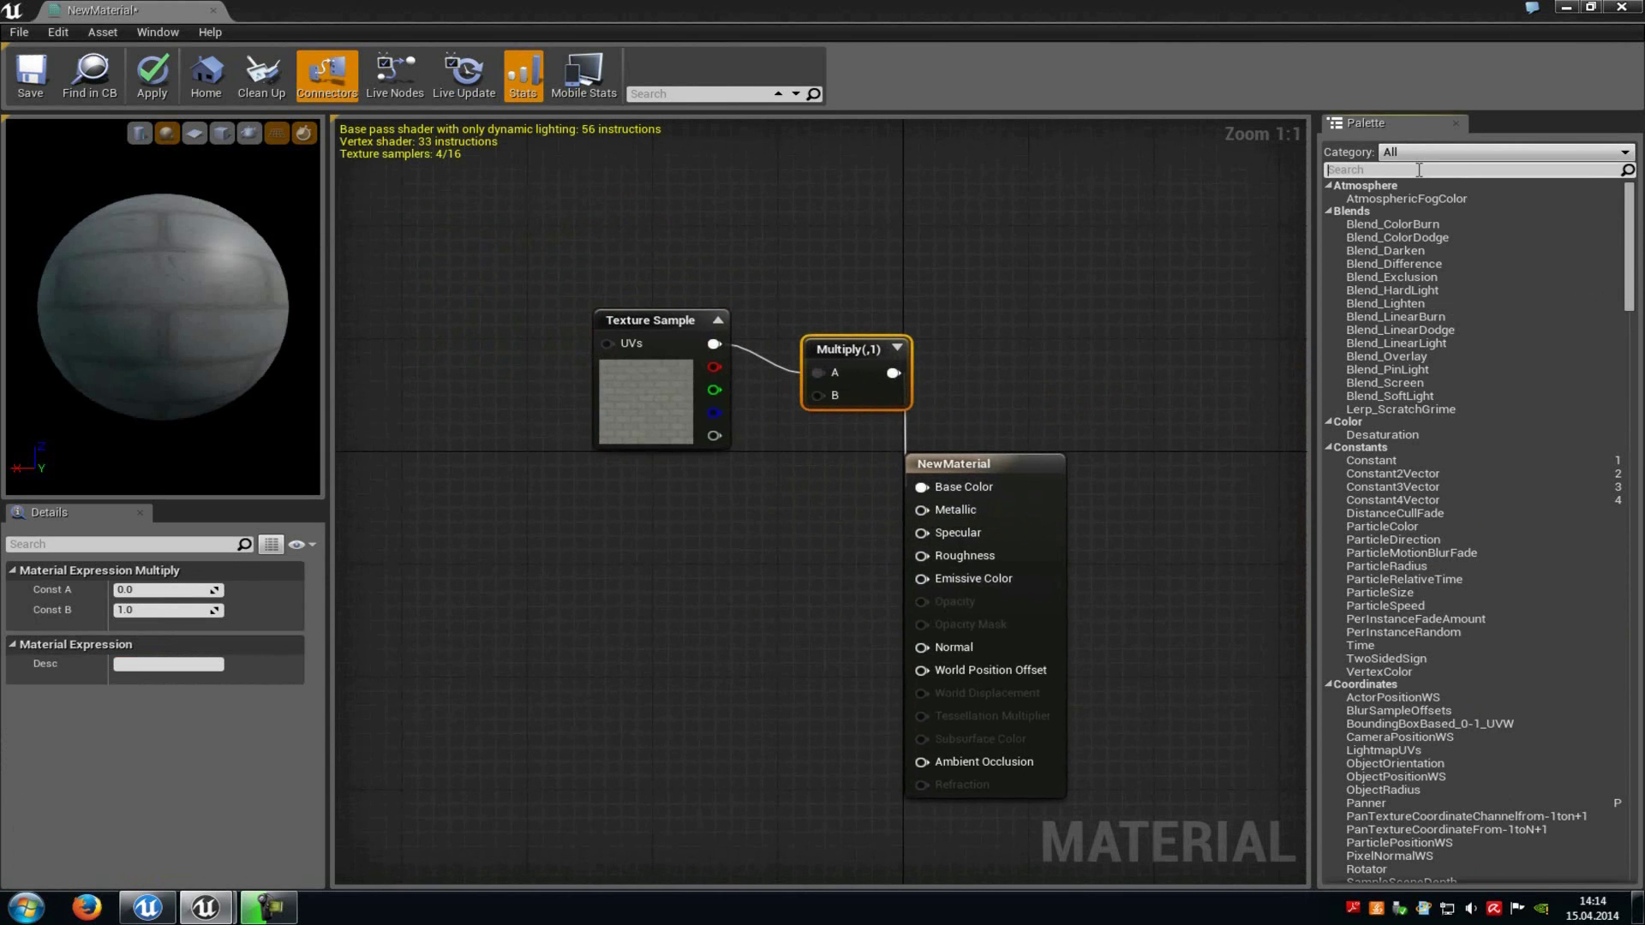
Step: Add a VertexColor node and connect its combined color output to input B of the Multiply node
{"action": "type", "text": "verte"}
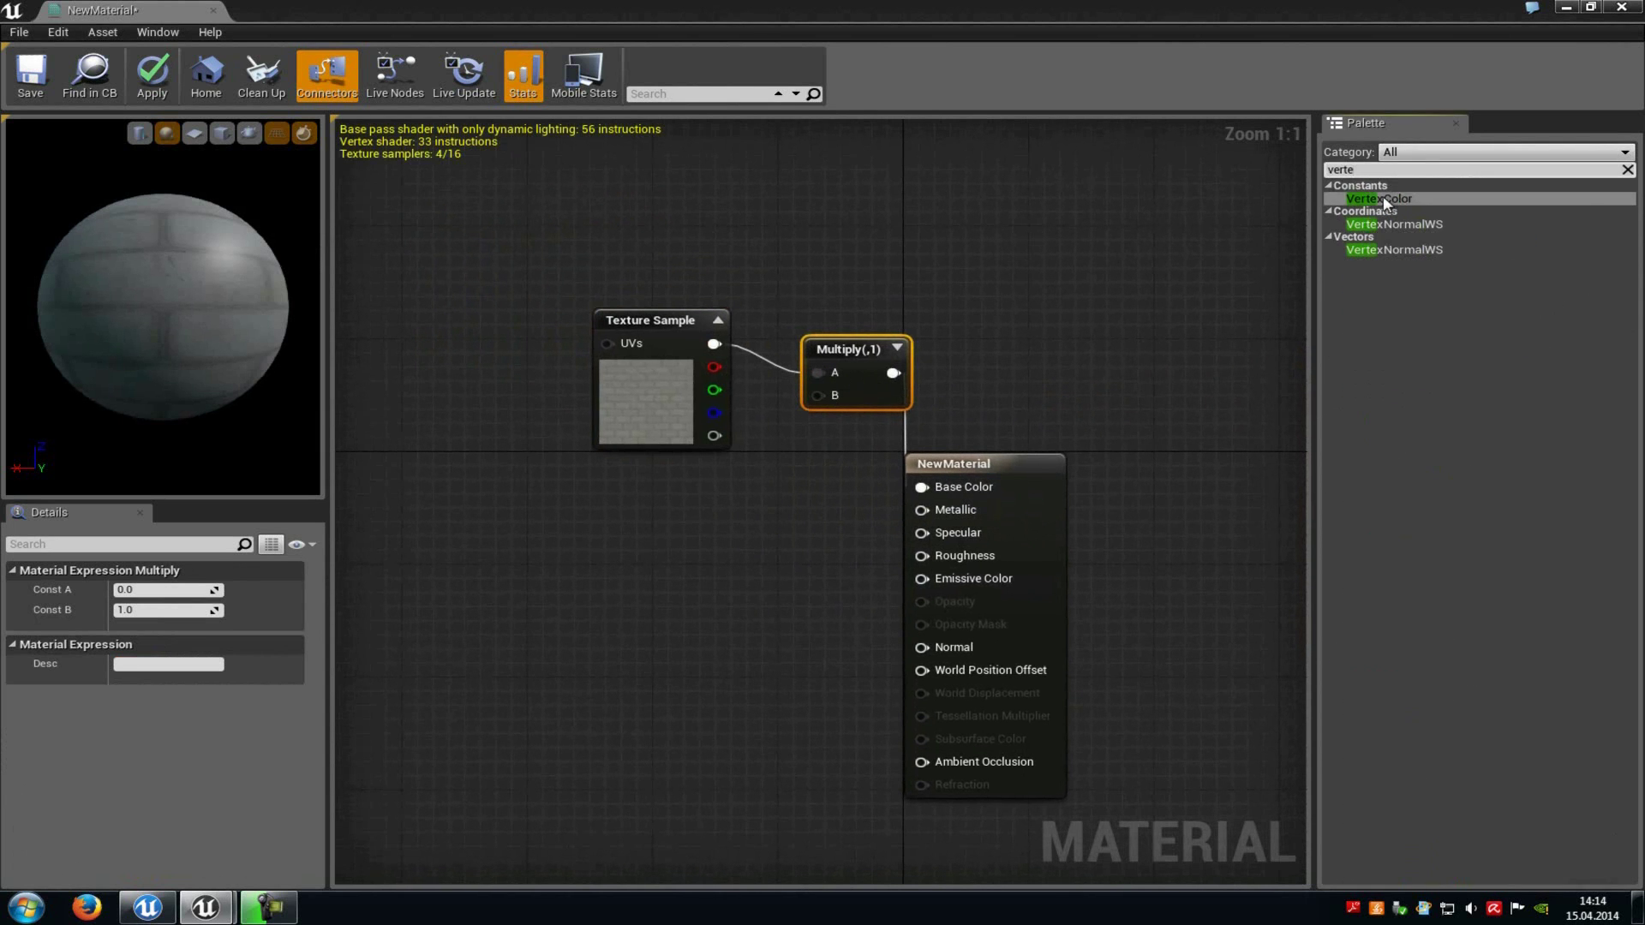
{"action": "left_click_drag", "start_coordinate": [1386, 203], "coordinate": [530, 630]}
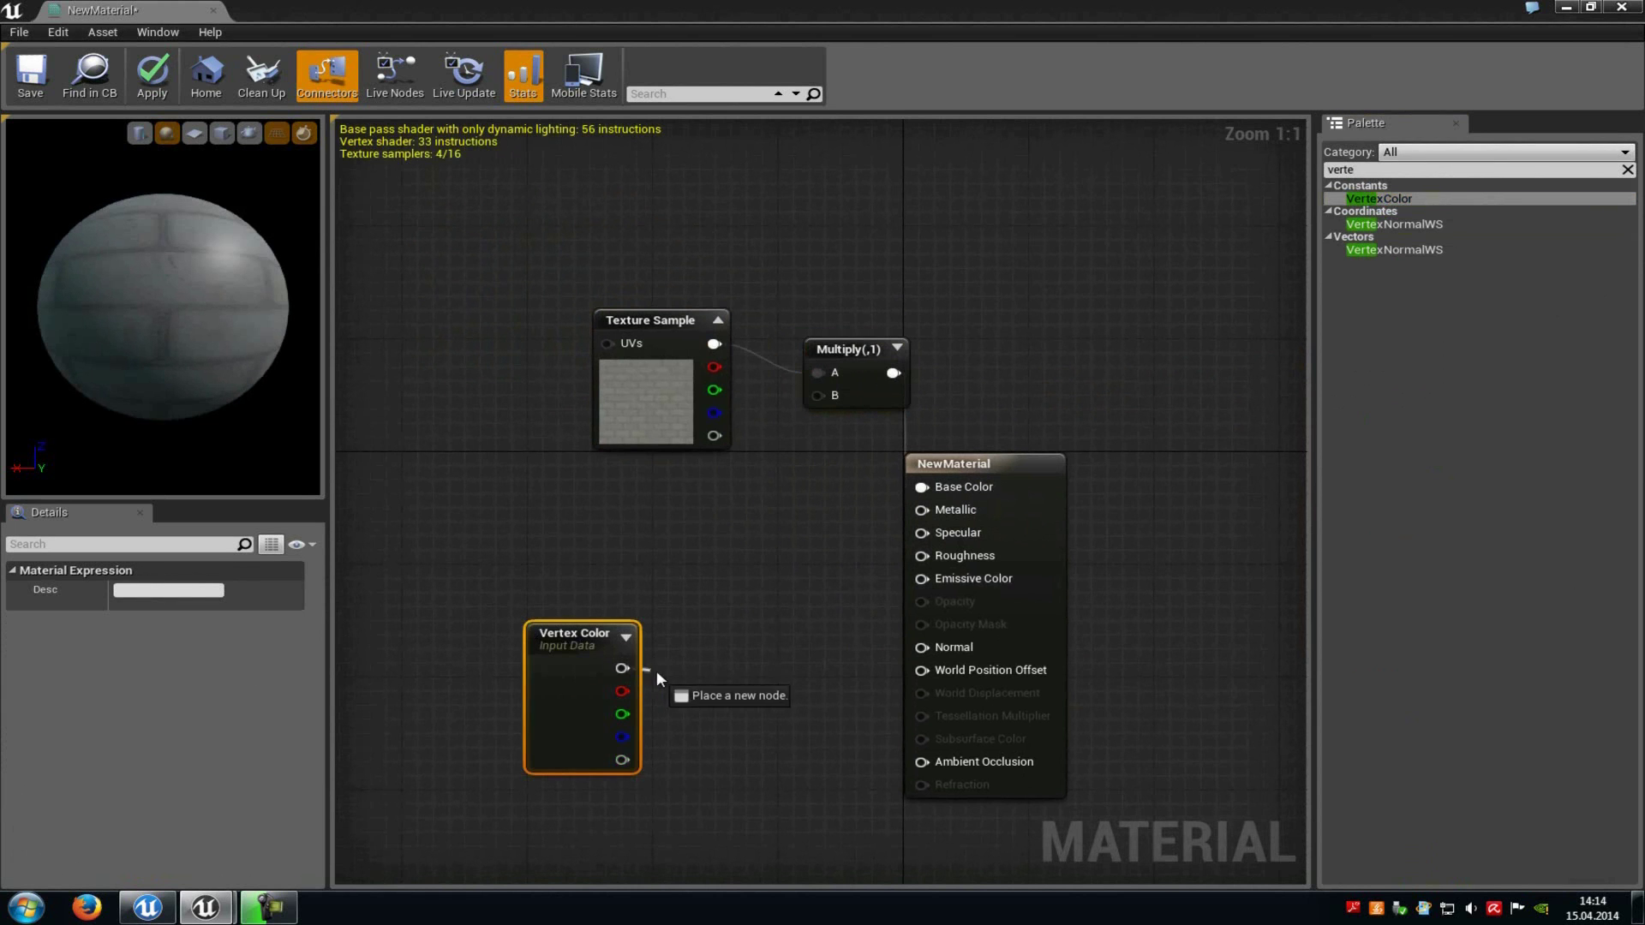
{"action": "left_click_drag", "start_coordinate": [733, 595], "coordinate": [821, 396]}
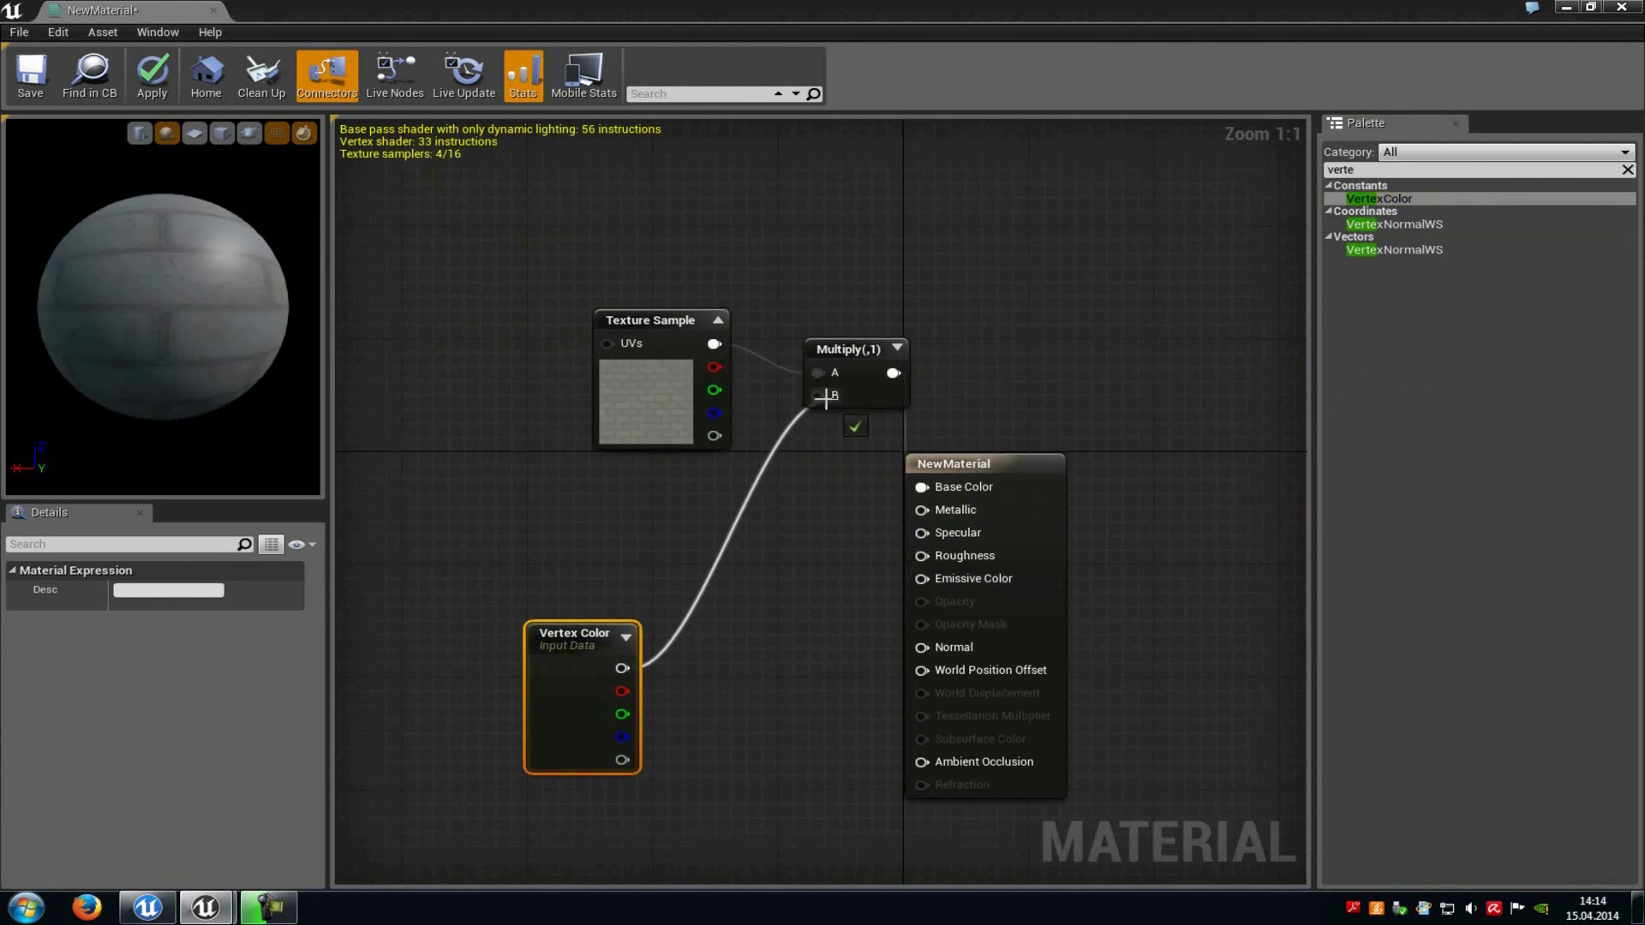
{"action": "left_click", "coordinate": [836, 532]}
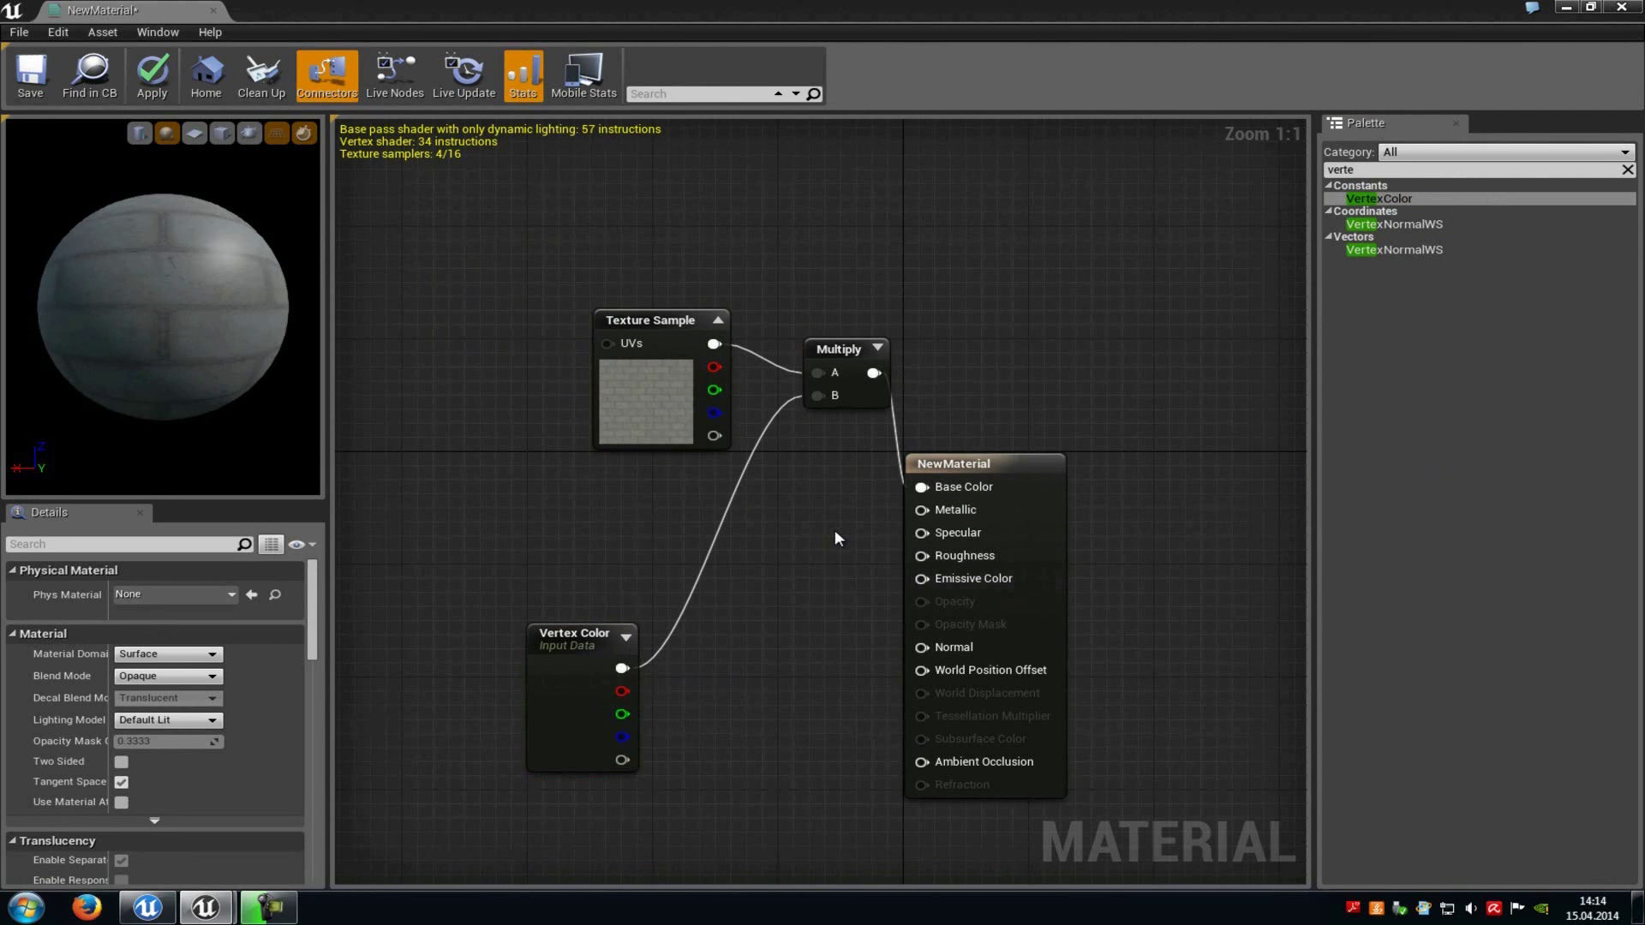
Step: Apply the material changes and assign NewMaterial to the stair mesh in the level
{"action": "left_click", "coordinate": [152, 73]}
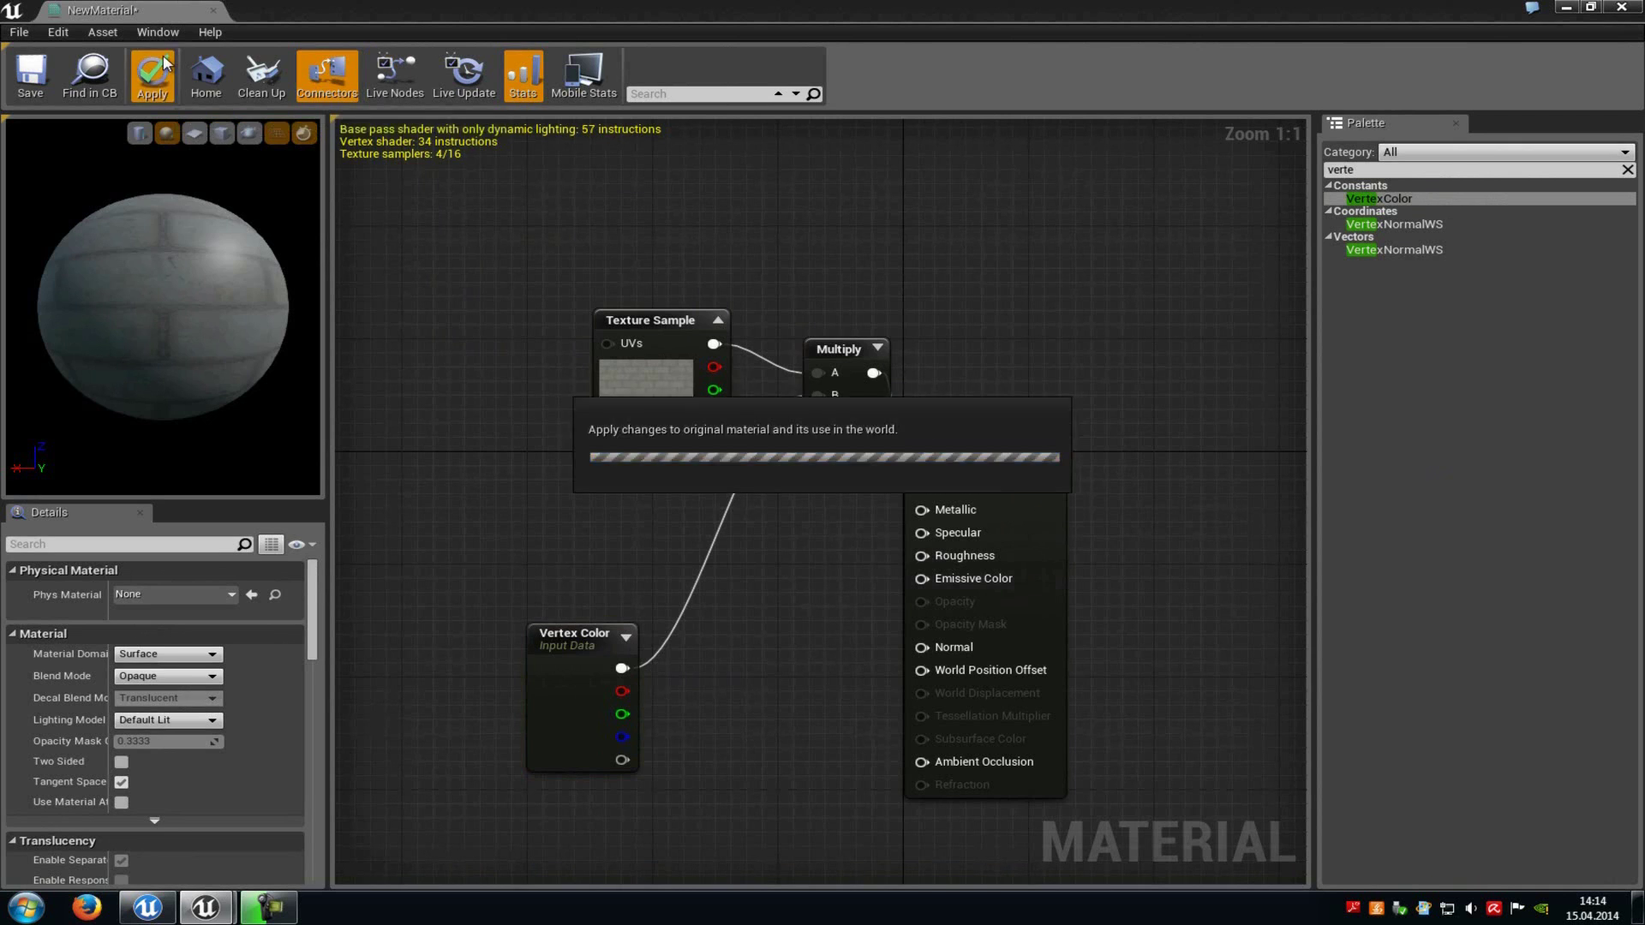
{"action": "left_click", "coordinate": [1621, 7]}
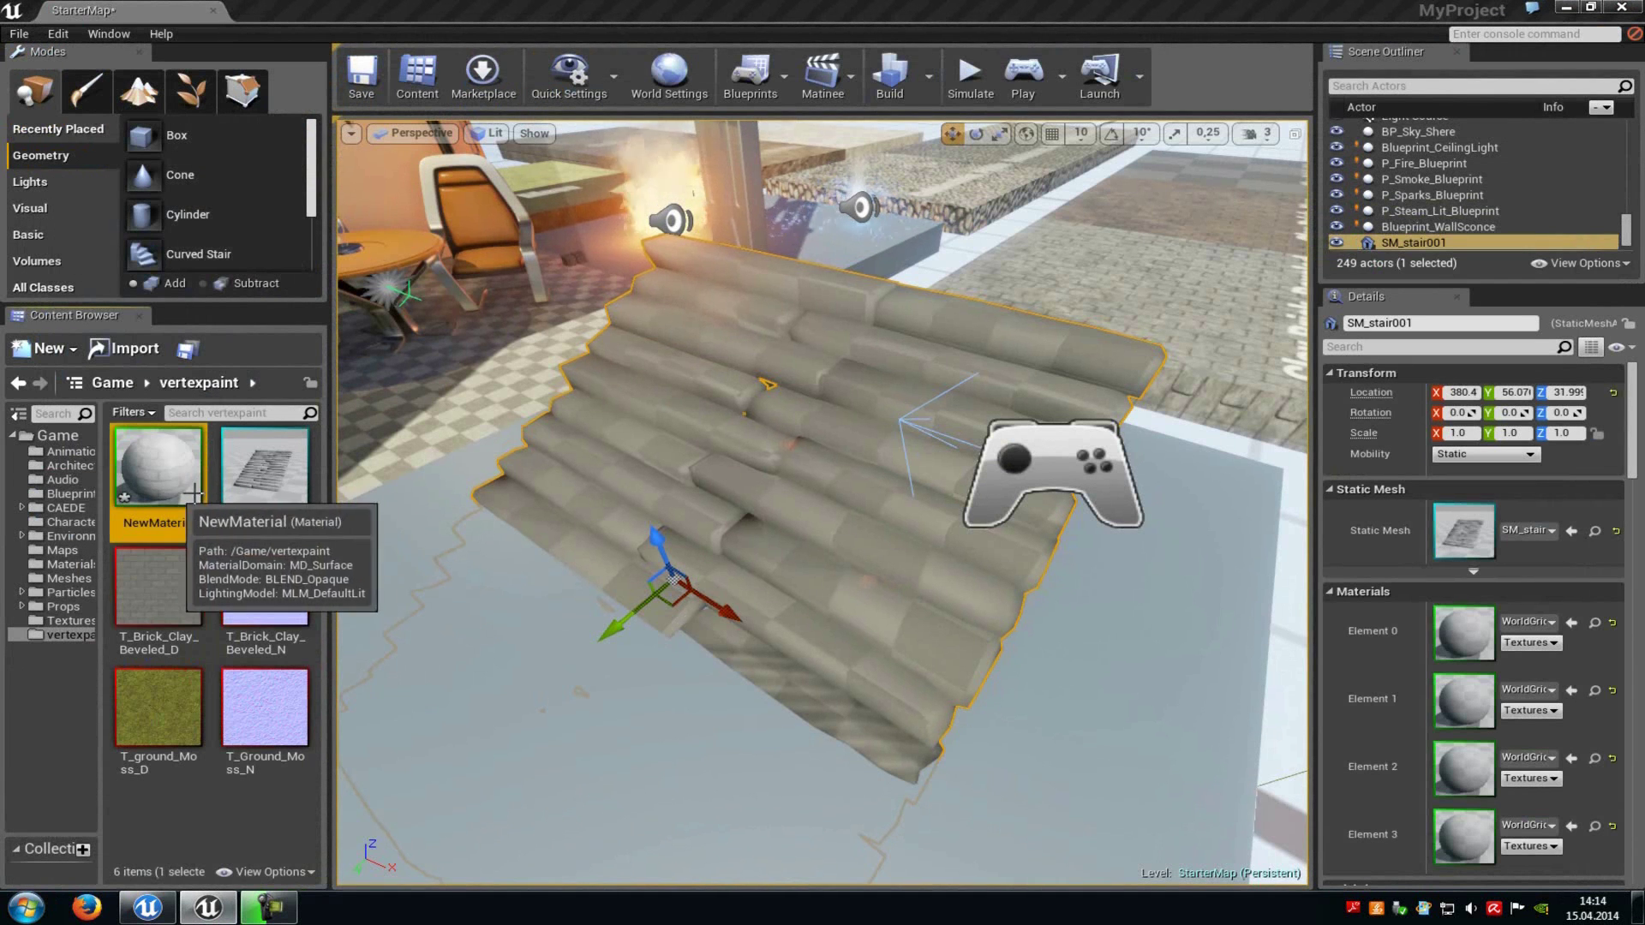
{"action": "left_click_drag", "start_coordinate": [158, 467], "coordinate": [787, 459]}
{"action": "right_click_drag", "start_coordinate": [958, 521], "coordinate": [912, 442]}
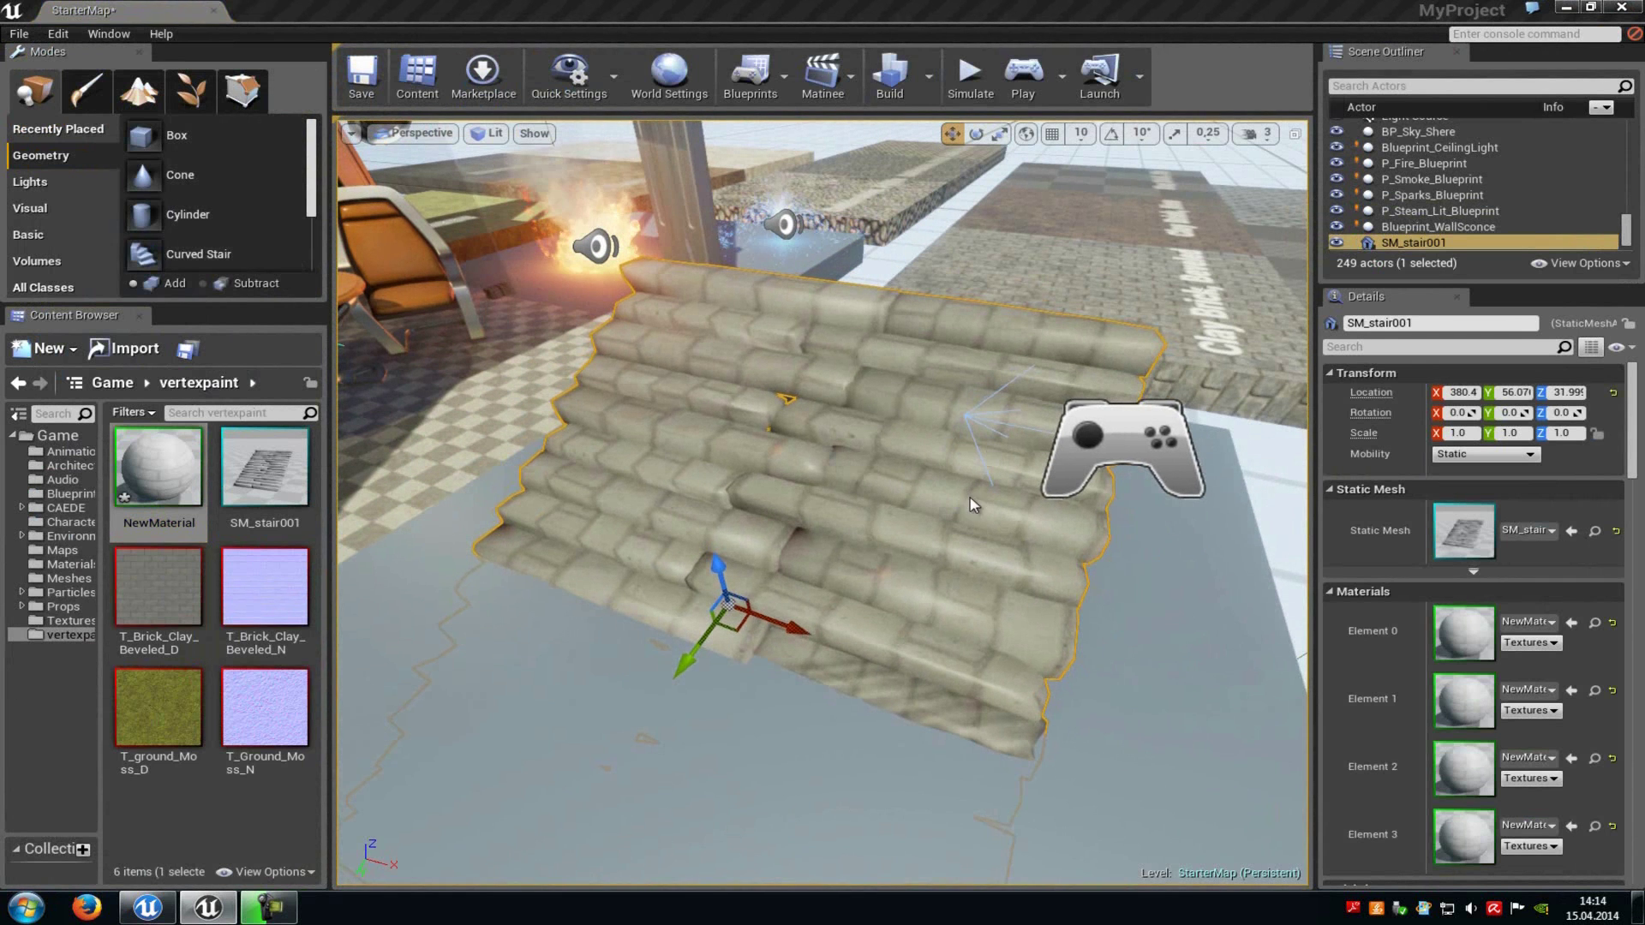
Step: Switch to mesh paint mode and set the paint color to bright yellow
{"action": "left_click", "coordinate": [138, 91]}
{"action": "scroll", "coordinate": [219, 238], "scroll_direction": "down", "scroll_amount": 3}
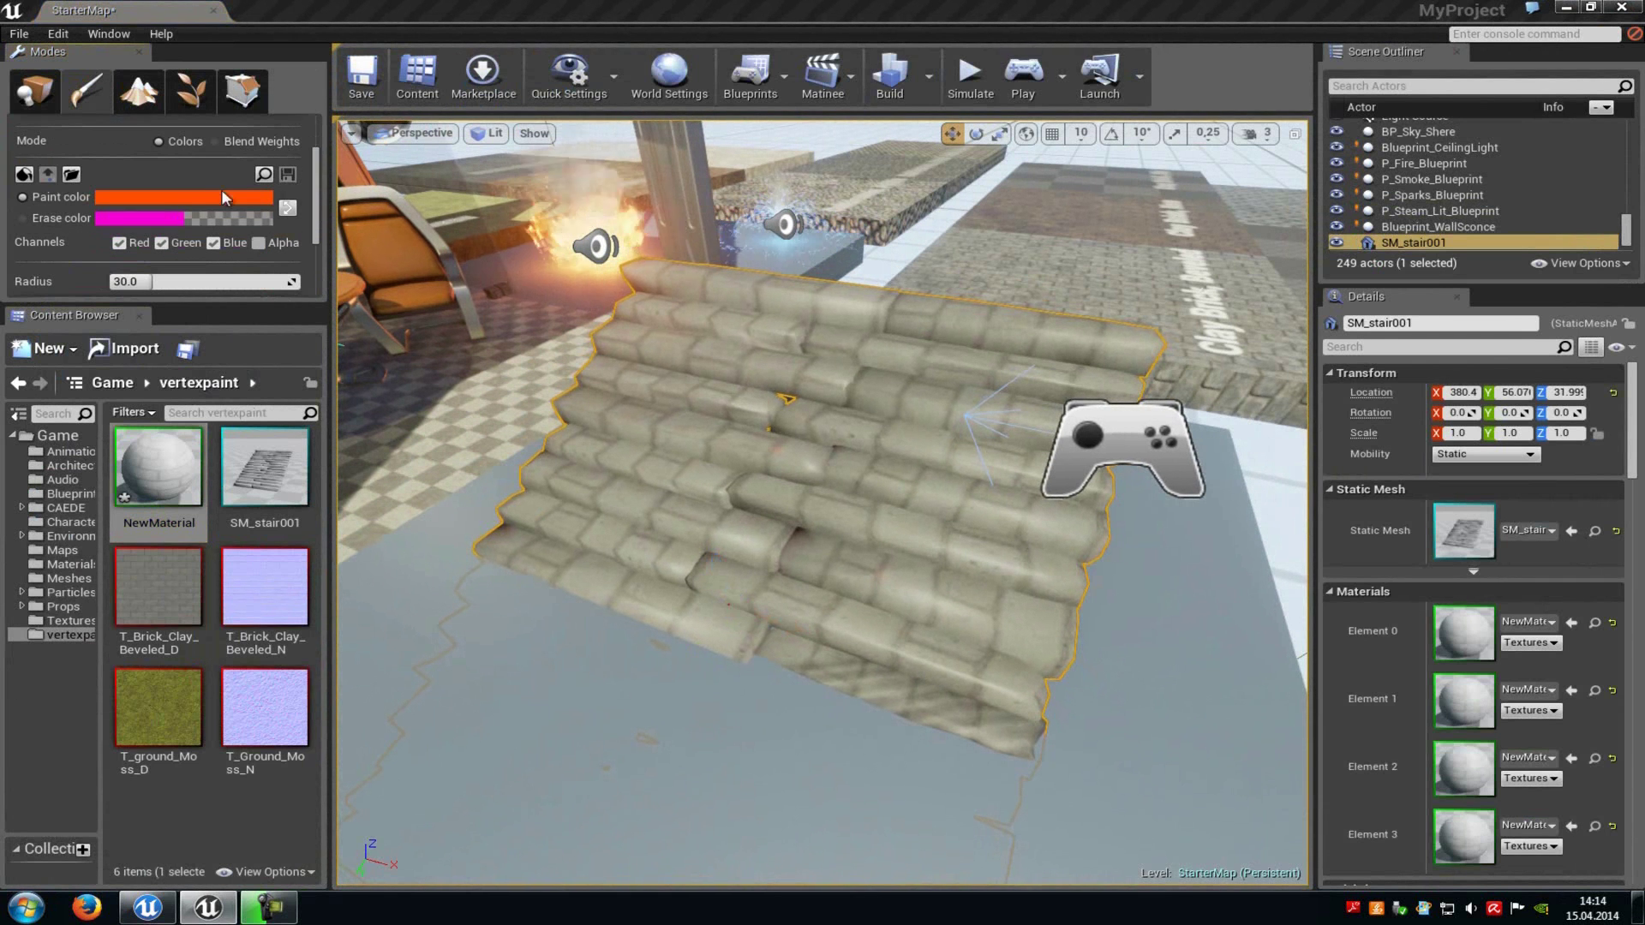
{"action": "left_click", "coordinate": [141, 196]}
{"action": "left_click_drag", "start_coordinate": [353, 331], "coordinate": [315, 443]}
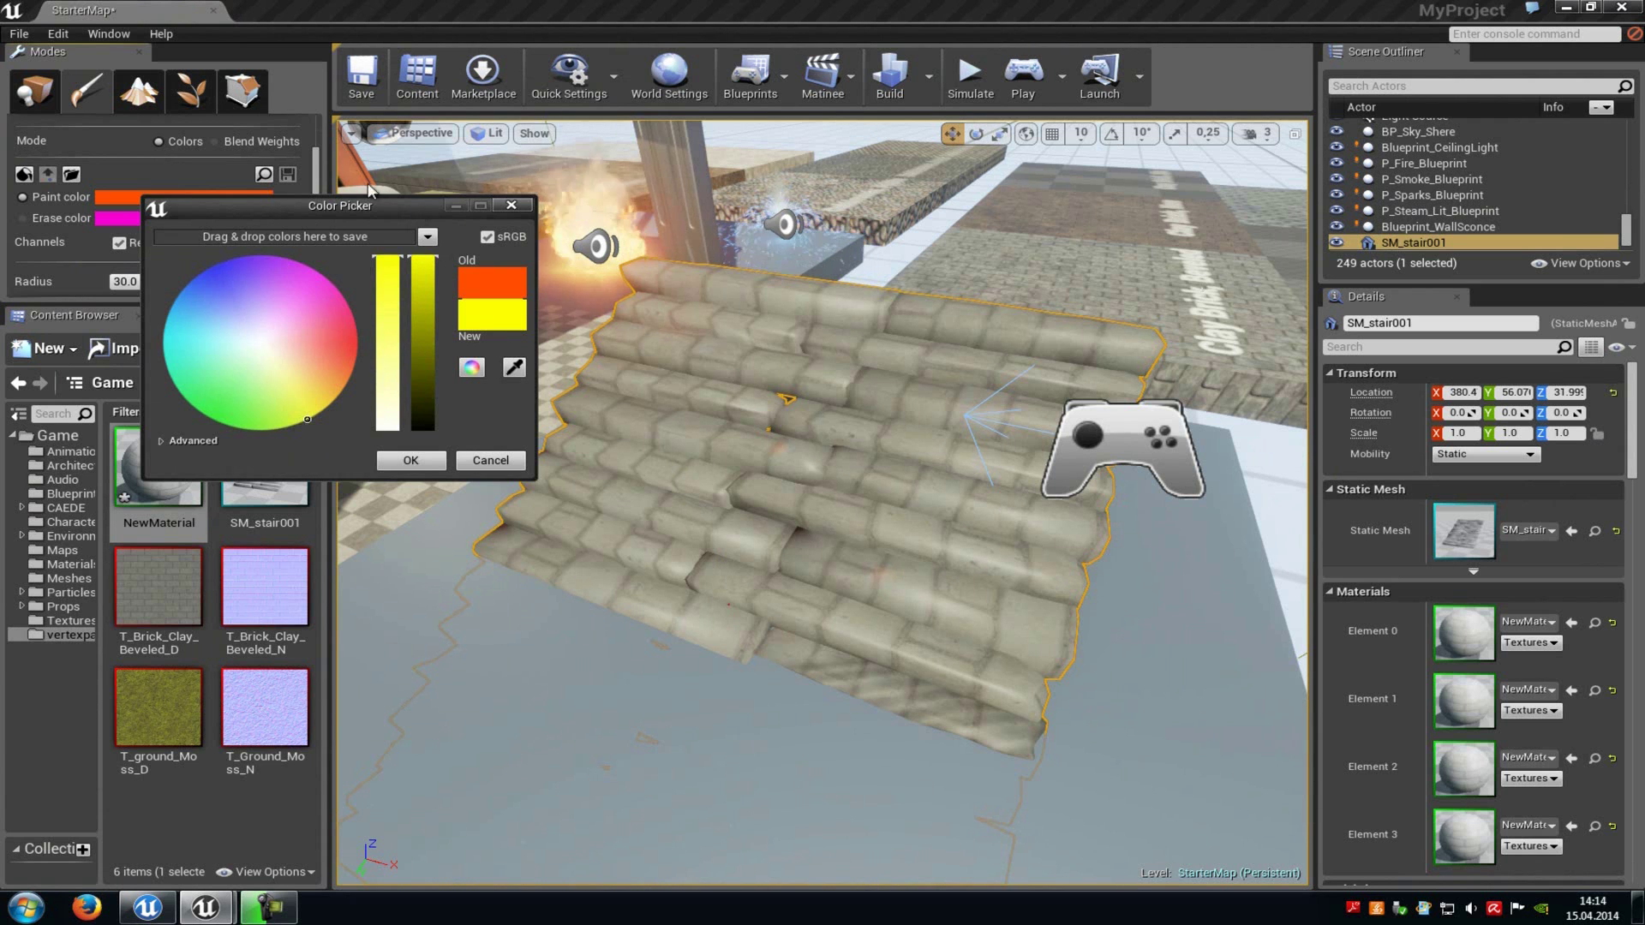
{"action": "left_click", "coordinate": [411, 460]}
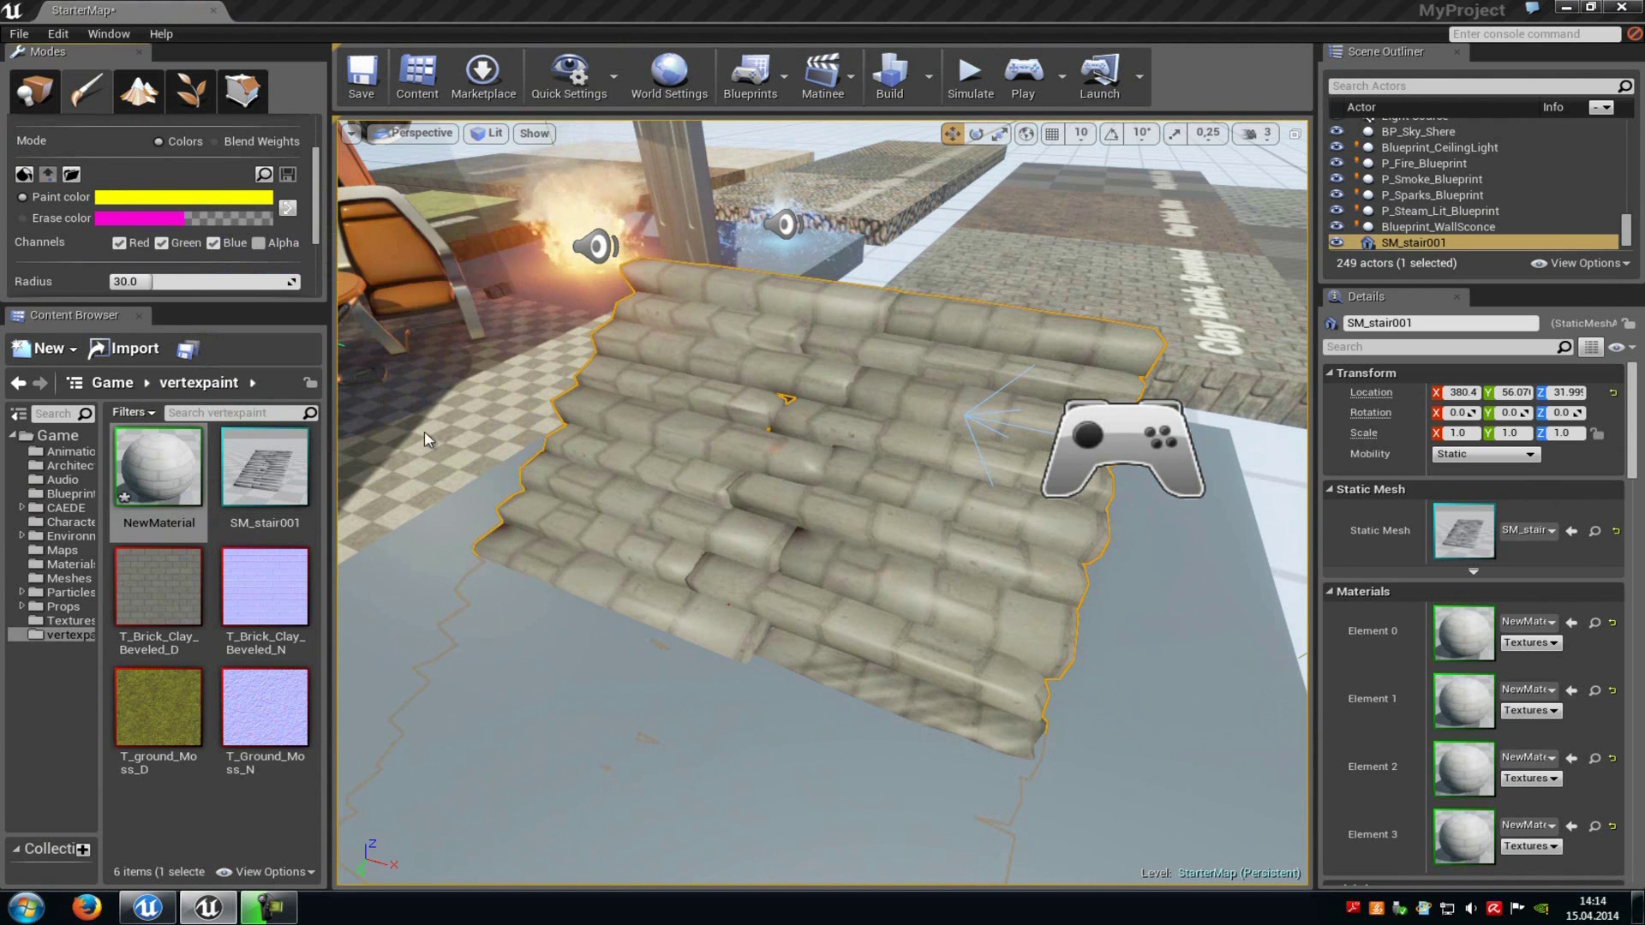
Step: Set the mesh paint erase color to blue
{"action": "left_click", "coordinate": [151, 219]}
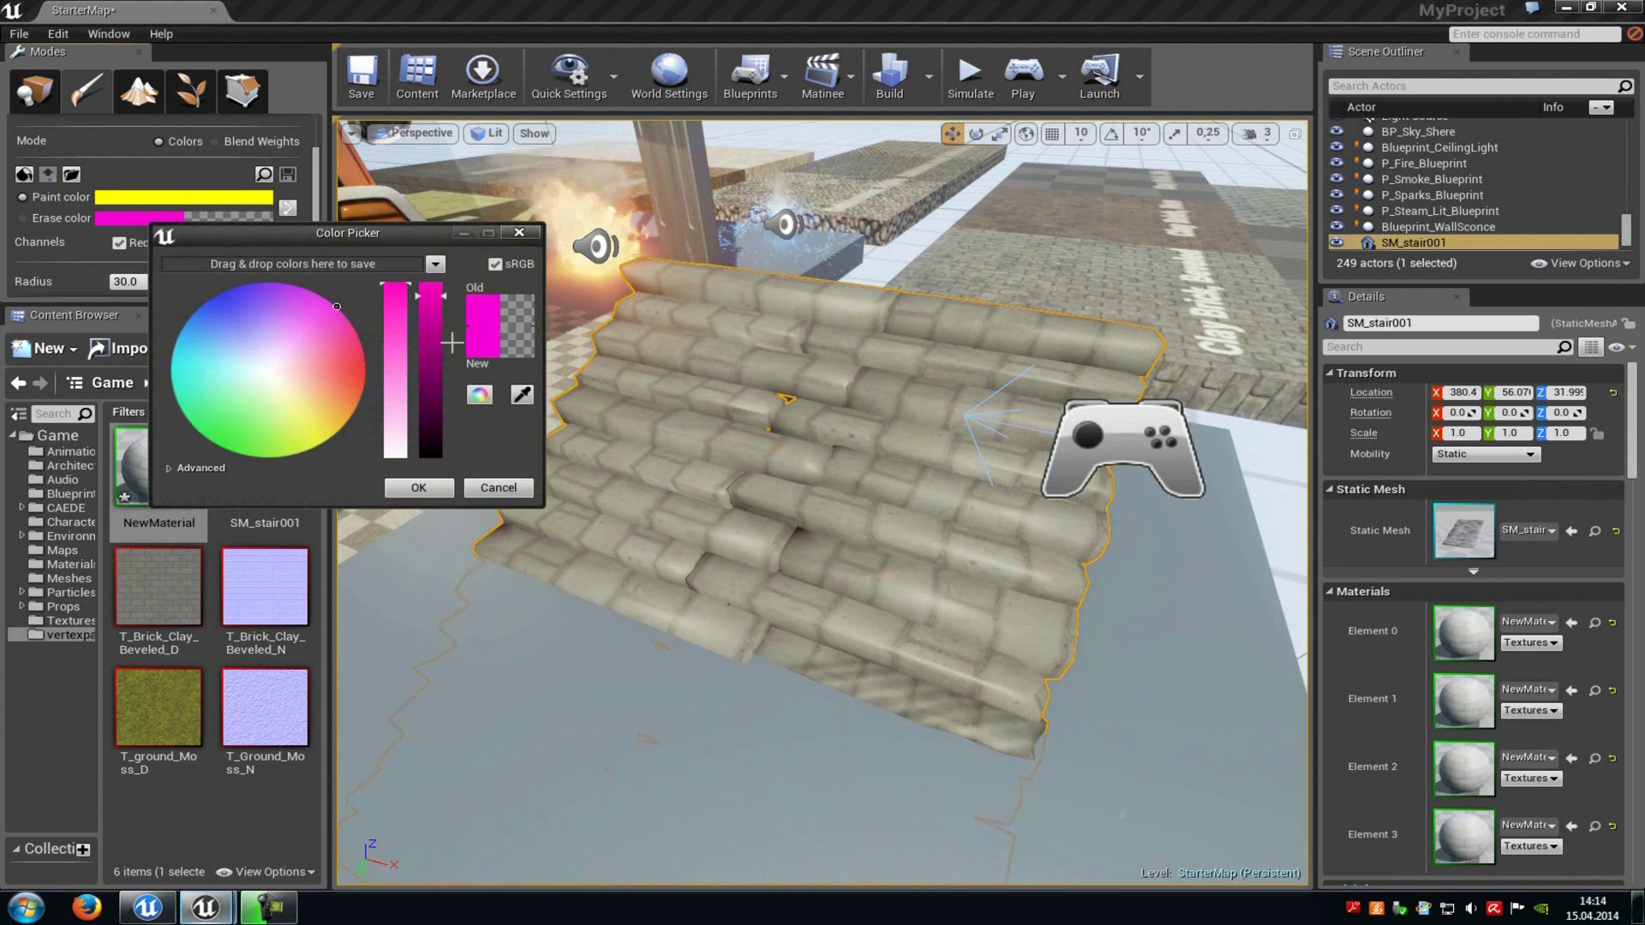
{"action": "left_click_drag", "start_coordinate": [324, 327], "coordinate": [171, 263]}
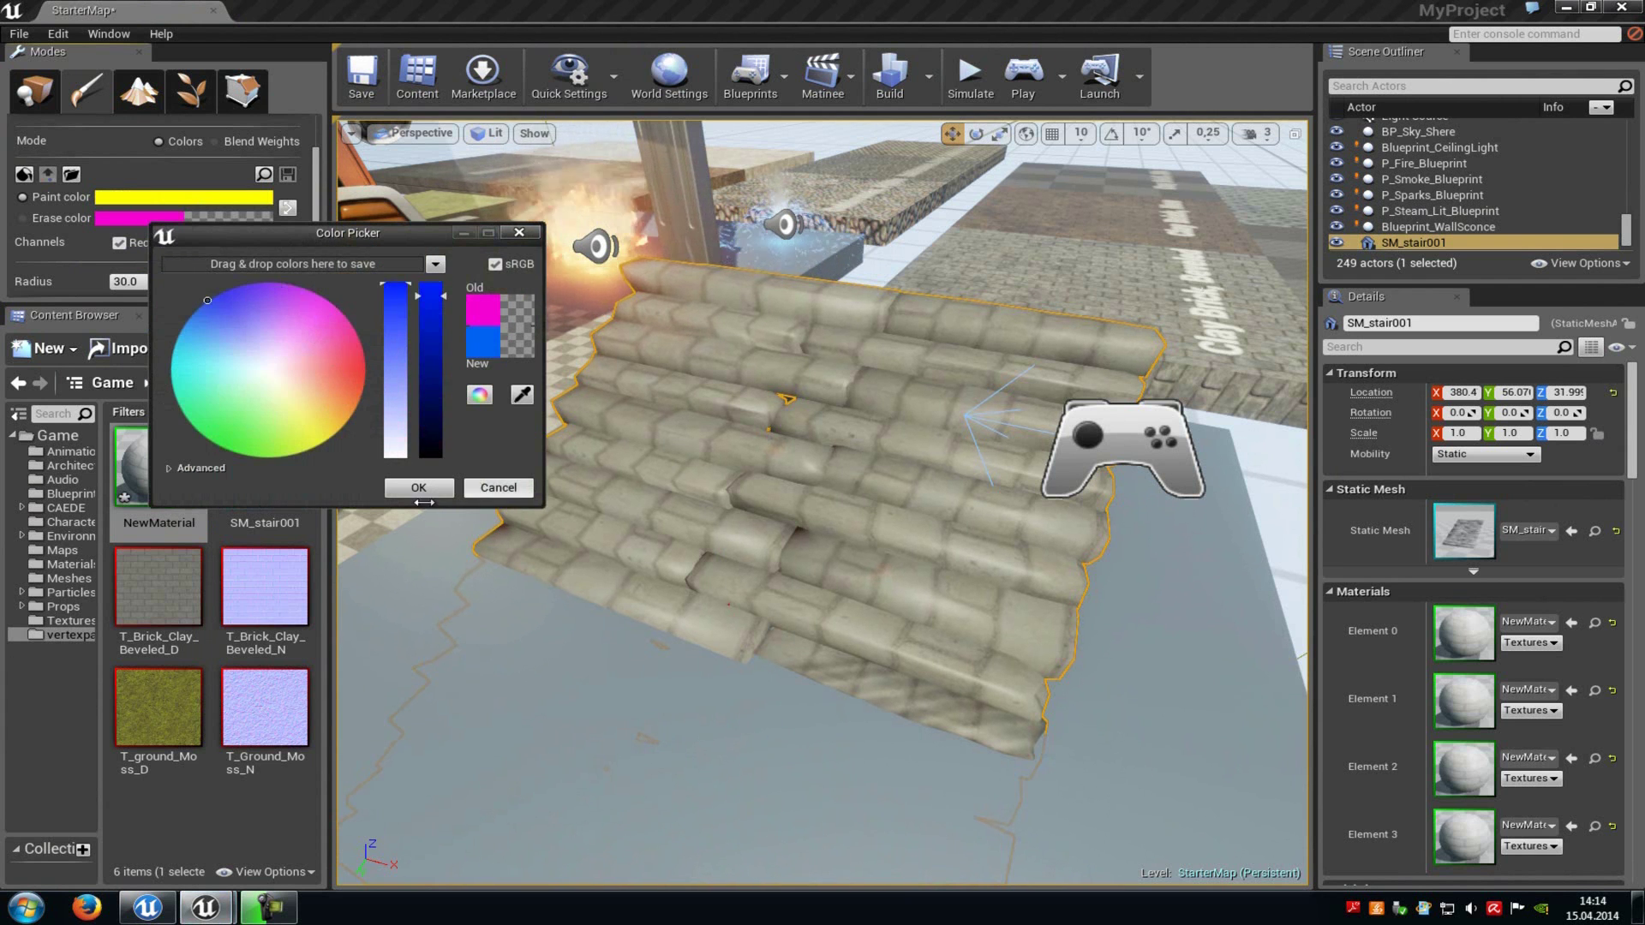
{"action": "left_click", "coordinate": [446, 481]}
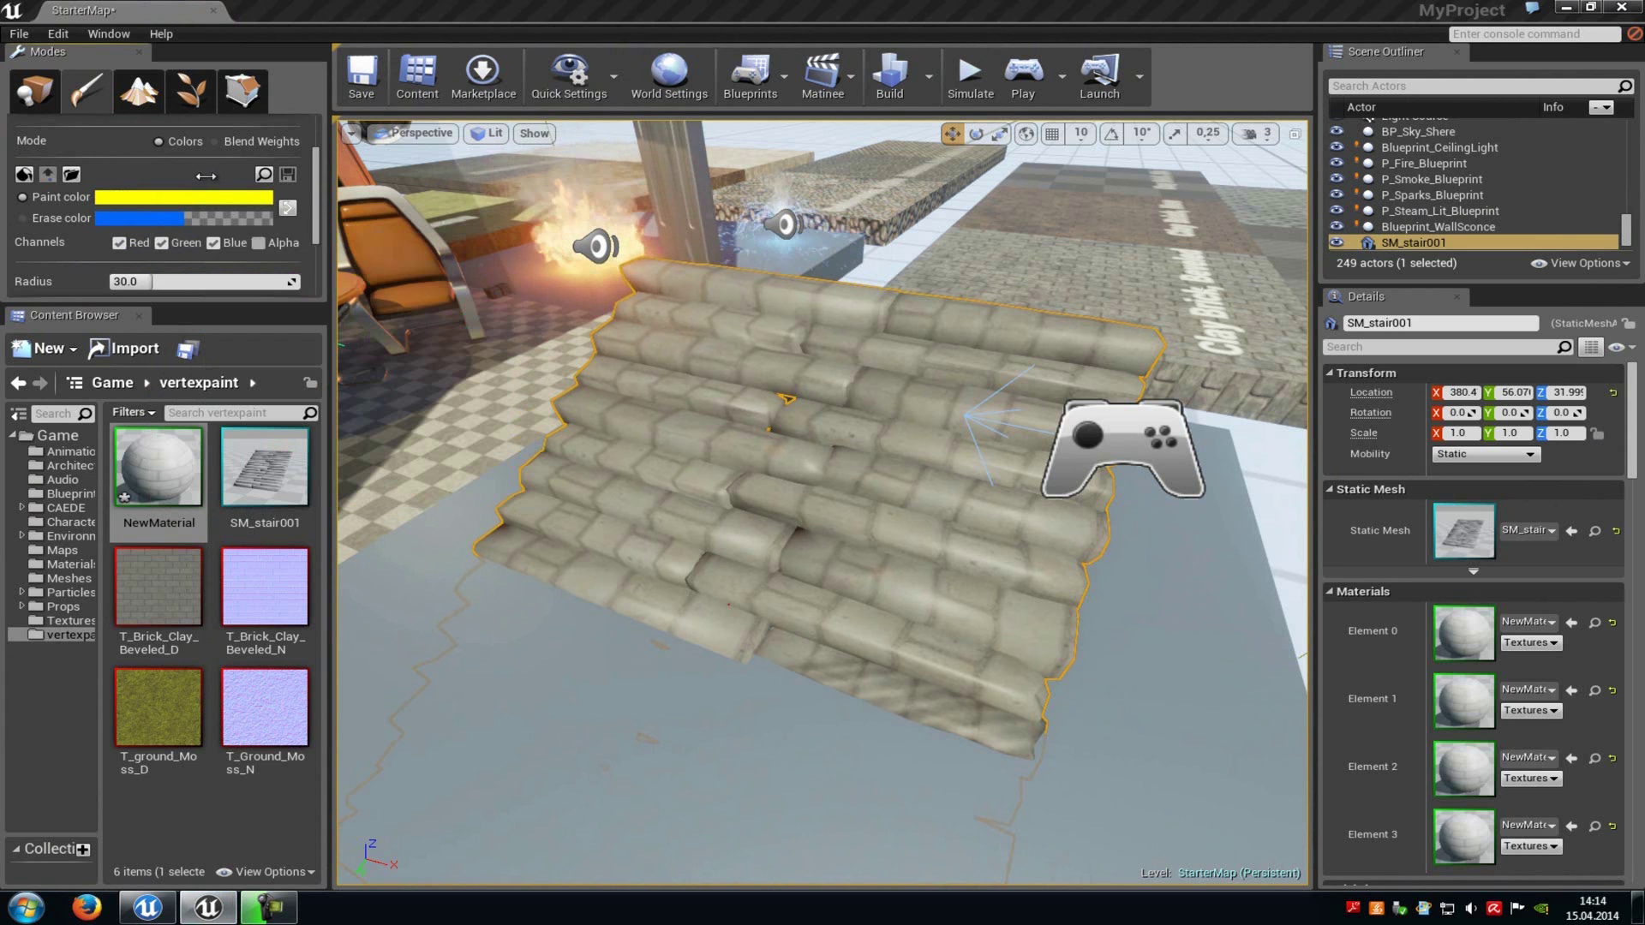
Step: Set the brush radius to about 48.85 and turn off brush flow, cancelling the pending autosave
{"action": "scroll", "coordinate": [141, 257], "scroll_direction": "down", "scroll_amount": 1}
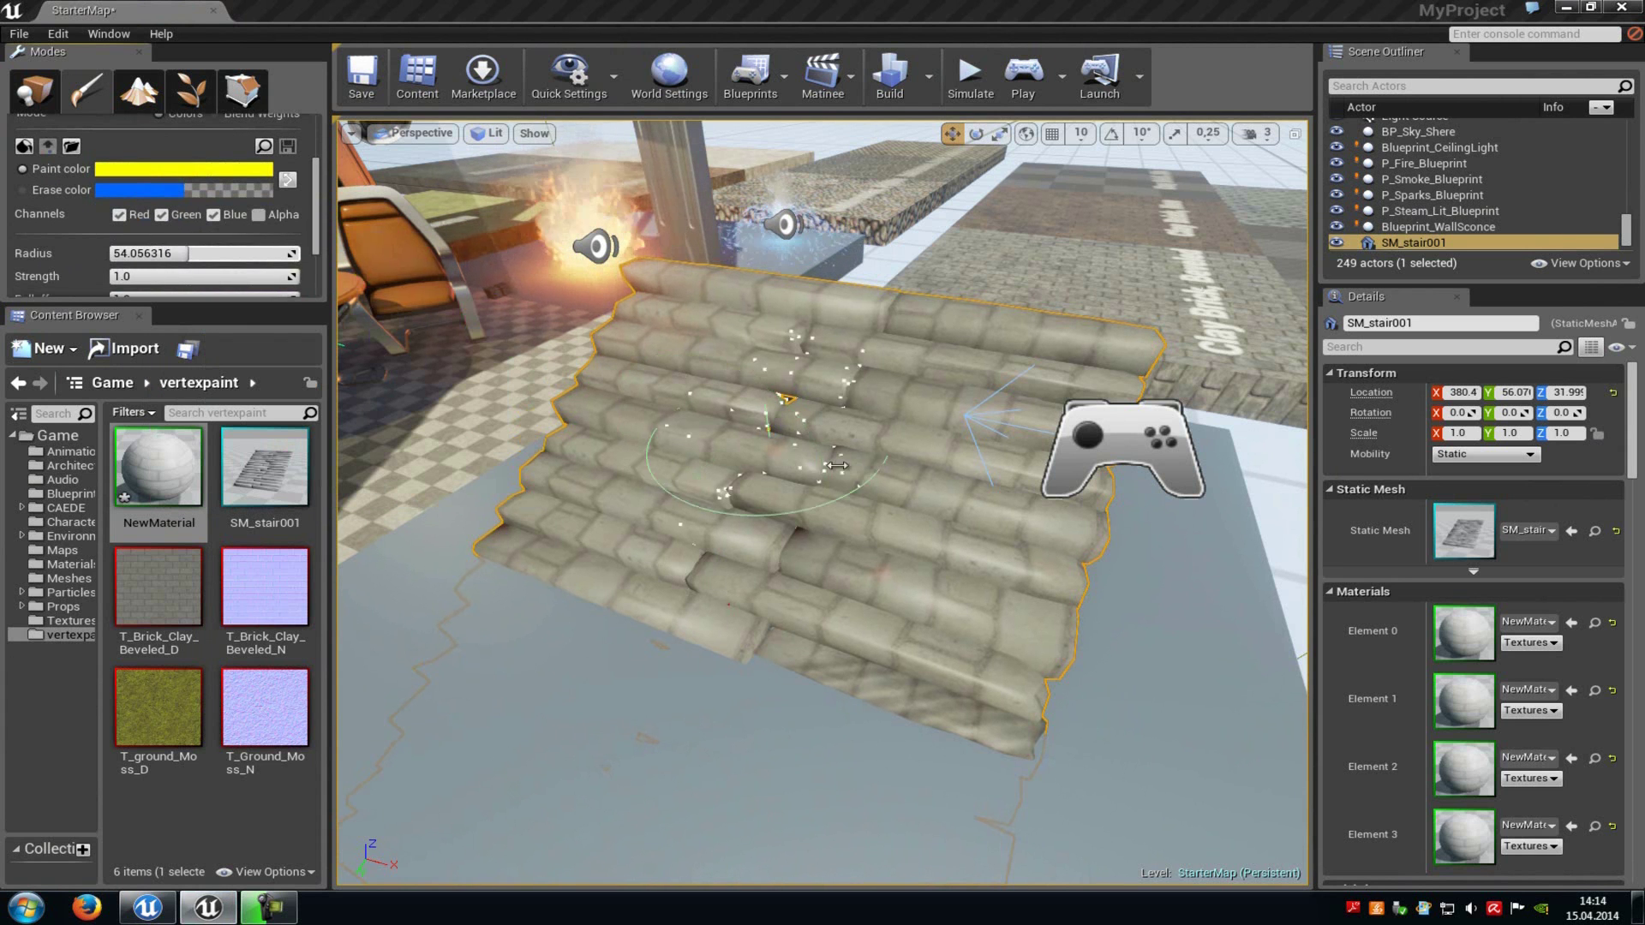
{"action": "left_click_drag", "start_coordinate": [182, 254], "coordinate": [204, 256]}
{"action": "scroll", "coordinate": [197, 249], "scroll_direction": "down", "scroll_amount": 1}
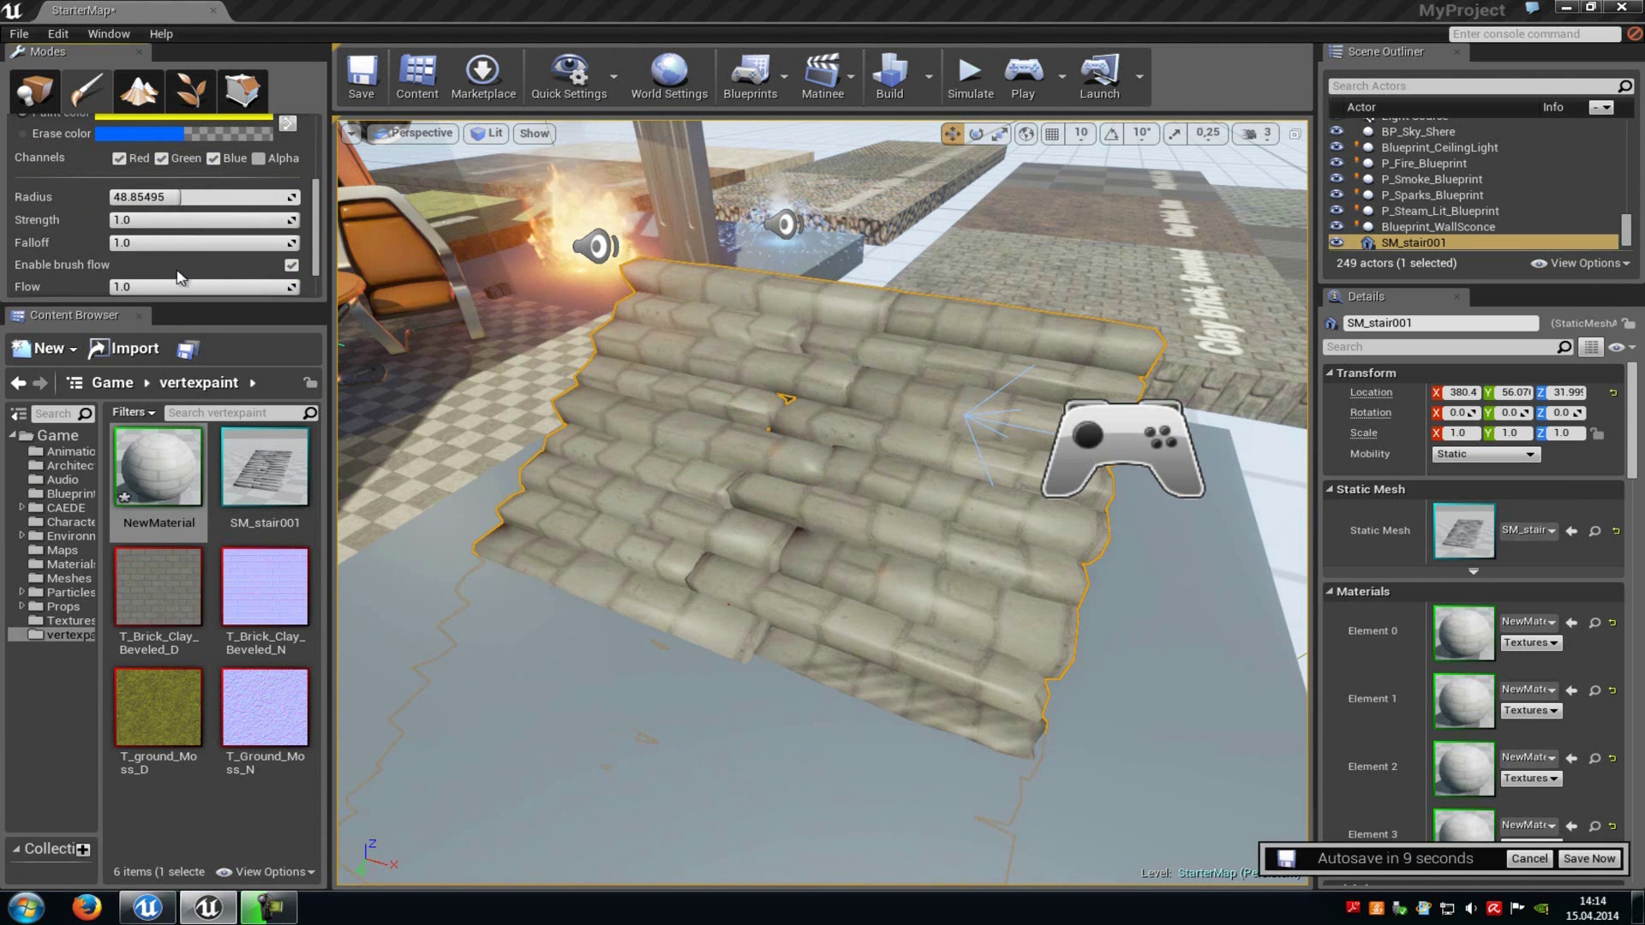
{"action": "scroll", "coordinate": [161, 225], "scroll_direction": "down", "scroll_amount": 1}
{"action": "left_click", "coordinate": [1514, 864]}
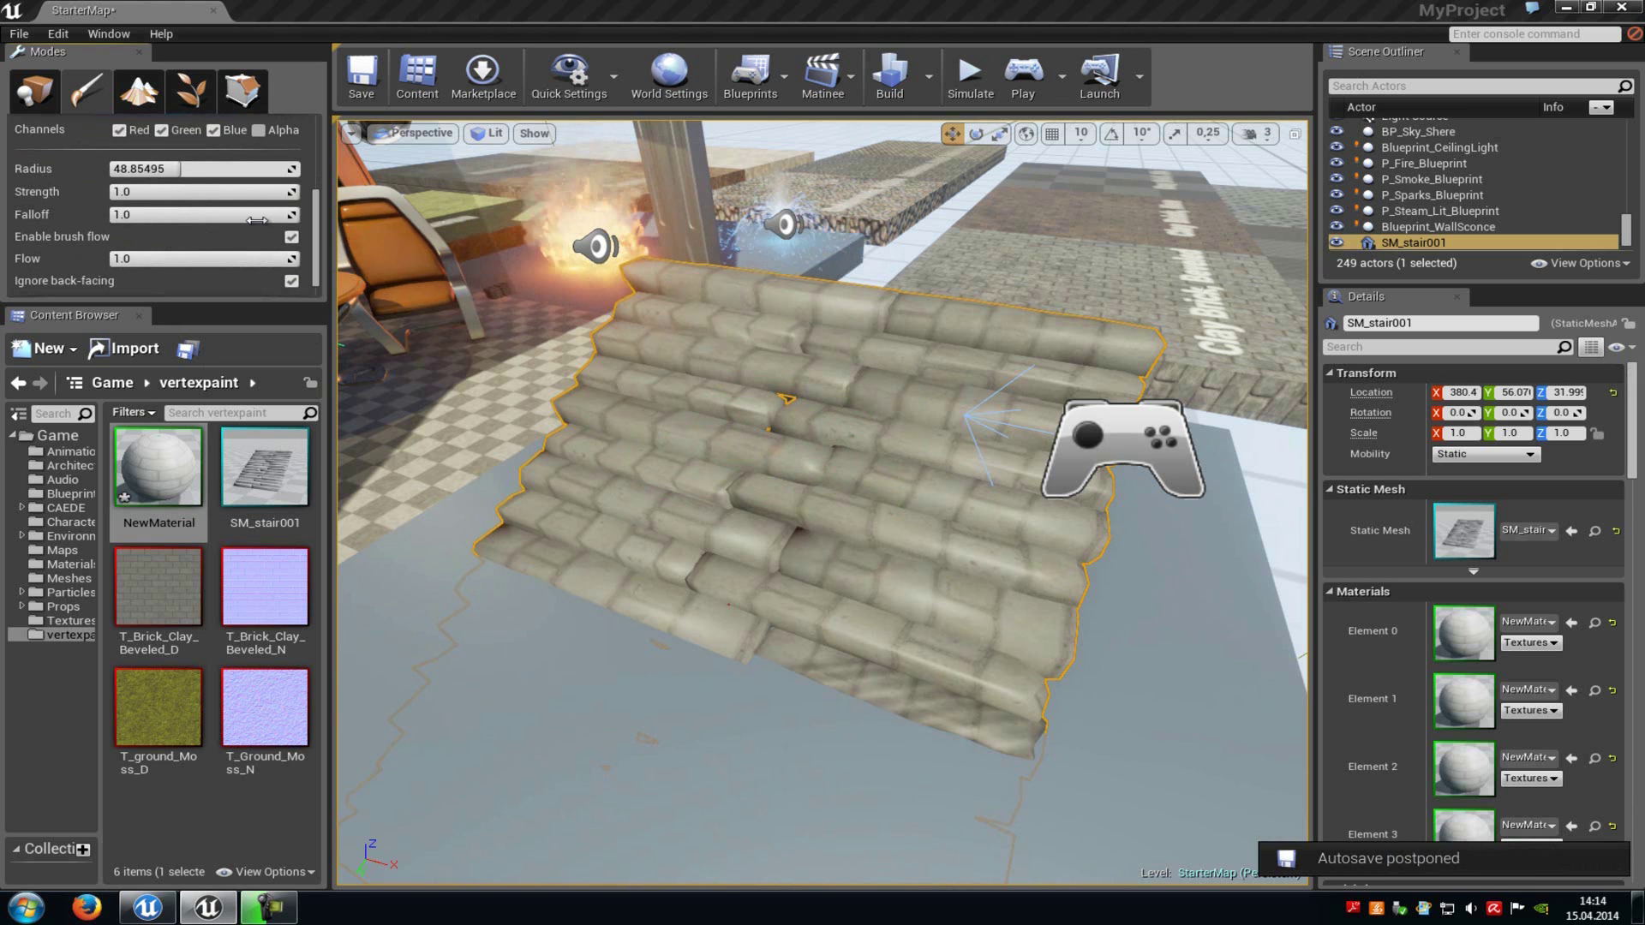
{"action": "left_click", "coordinate": [293, 237]}
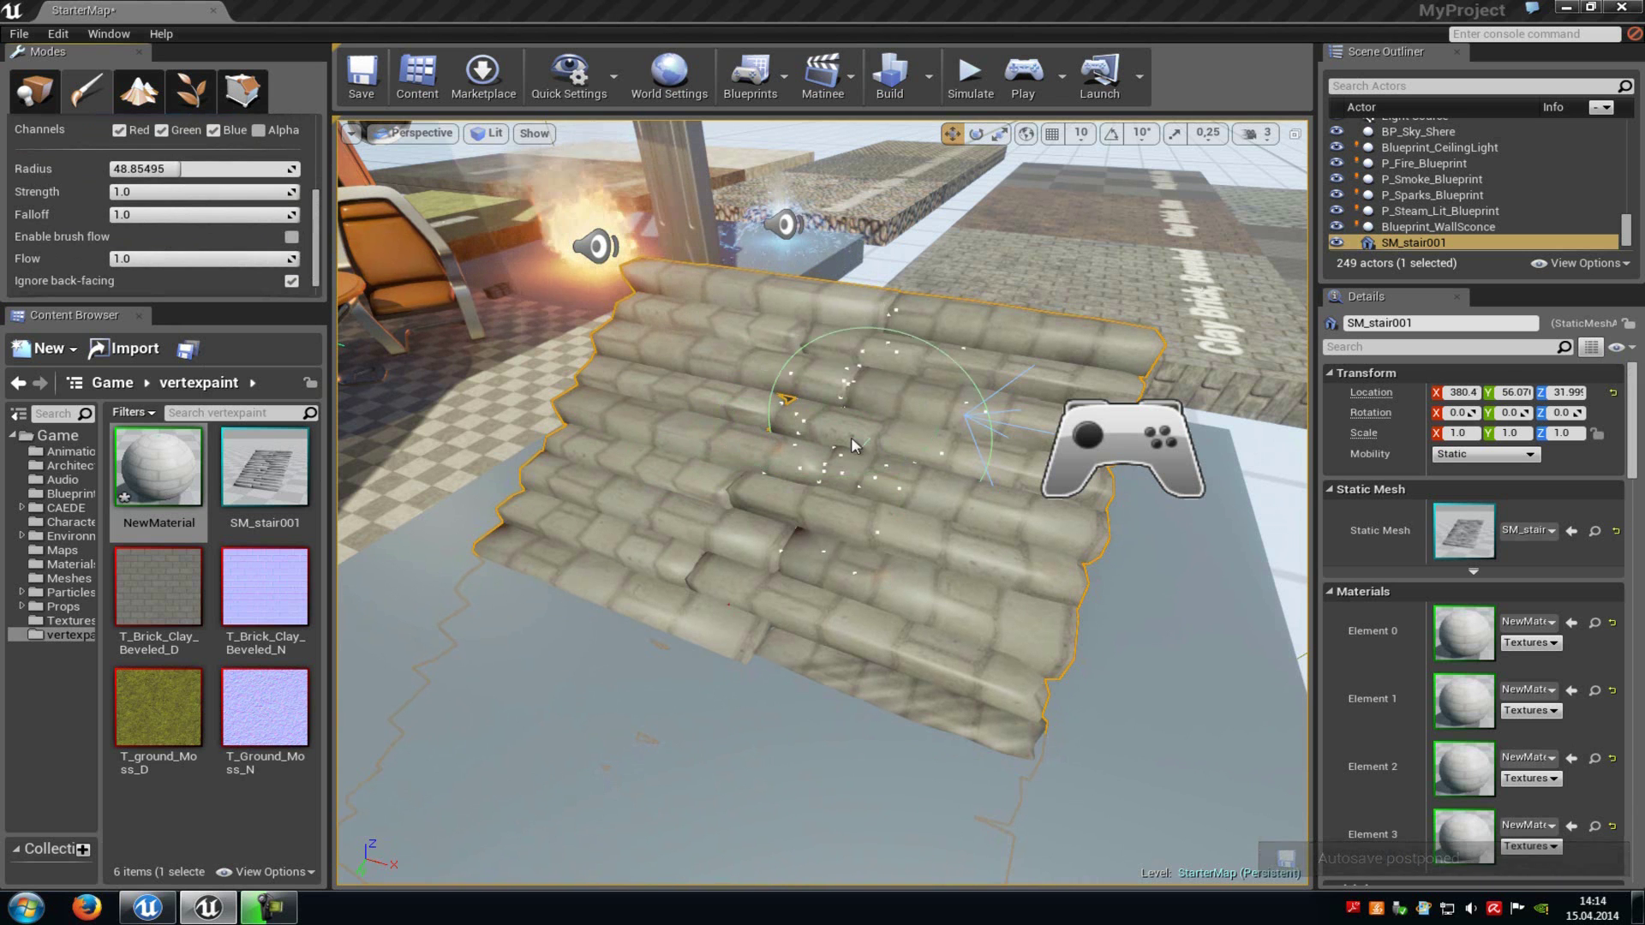
Step: Paint yellow vertex color across the middle and one side of the stair mesh
{"action": "scroll", "coordinate": [266, 240], "scroll_direction": "up", "scroll_amount": 5}
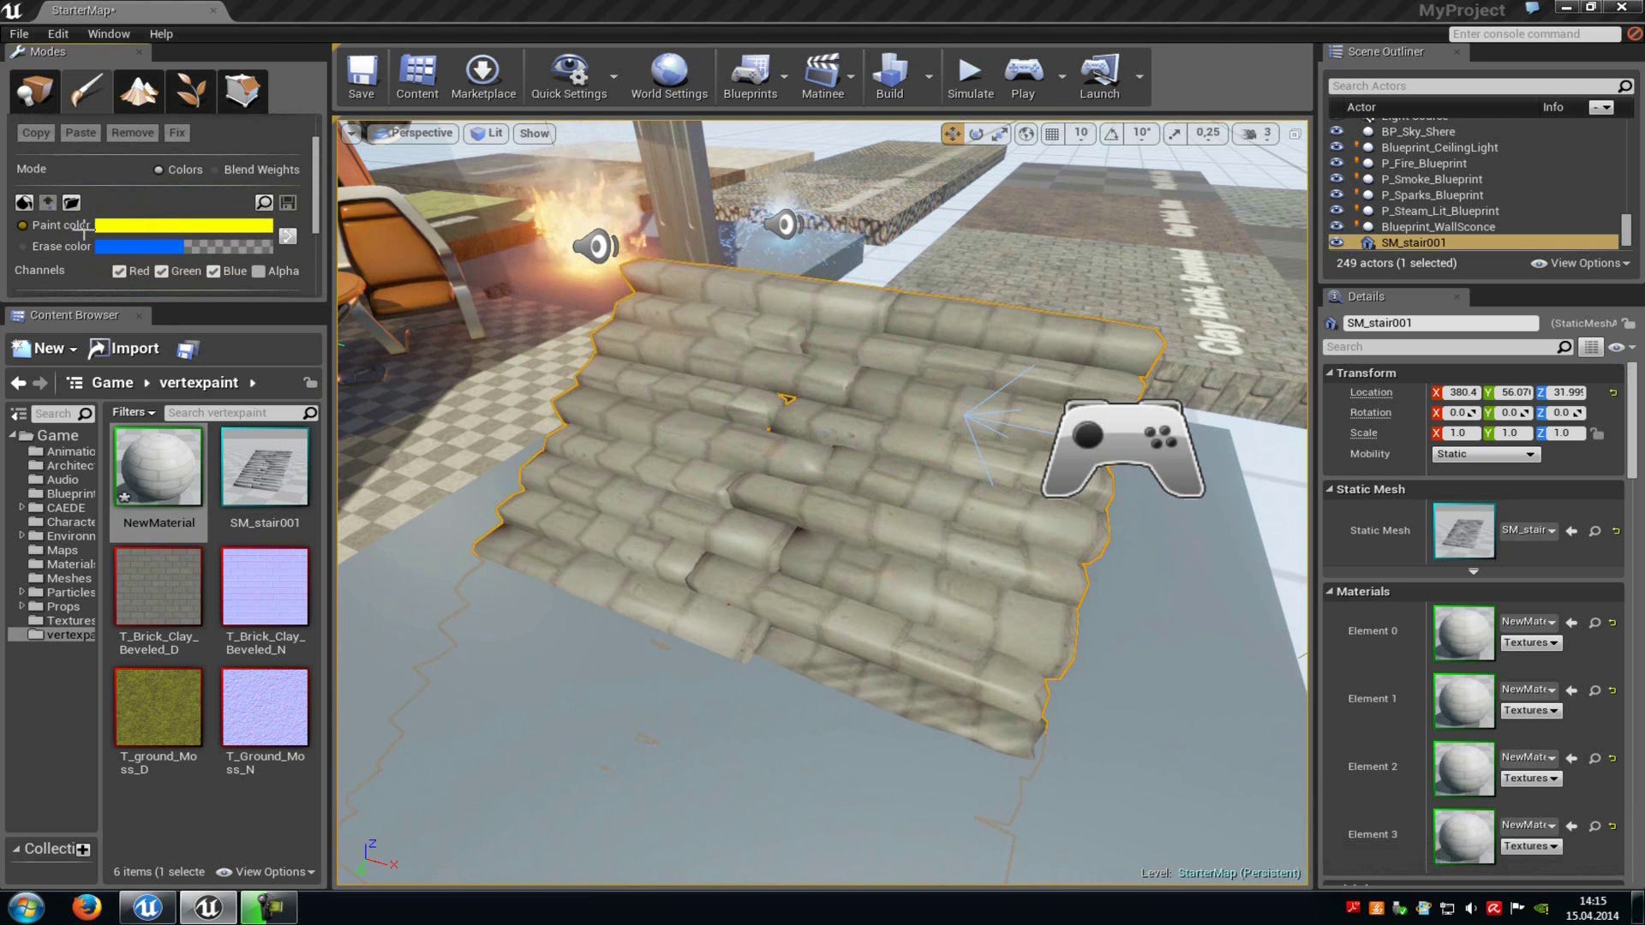
{"action": "mouse_move", "coordinate": [837, 433]}
{"action": "left_mouse_down"}
{"action": "mouse_move", "coordinate": [810, 406]}
{"action": "mouse_move", "coordinate": [801, 576]}
{"action": "mouse_move", "coordinate": [1015, 463]}
{"action": "left_mouse_up"}
{"action": "left_click_drag", "start_coordinate": [683, 508], "coordinate": [799, 588]}
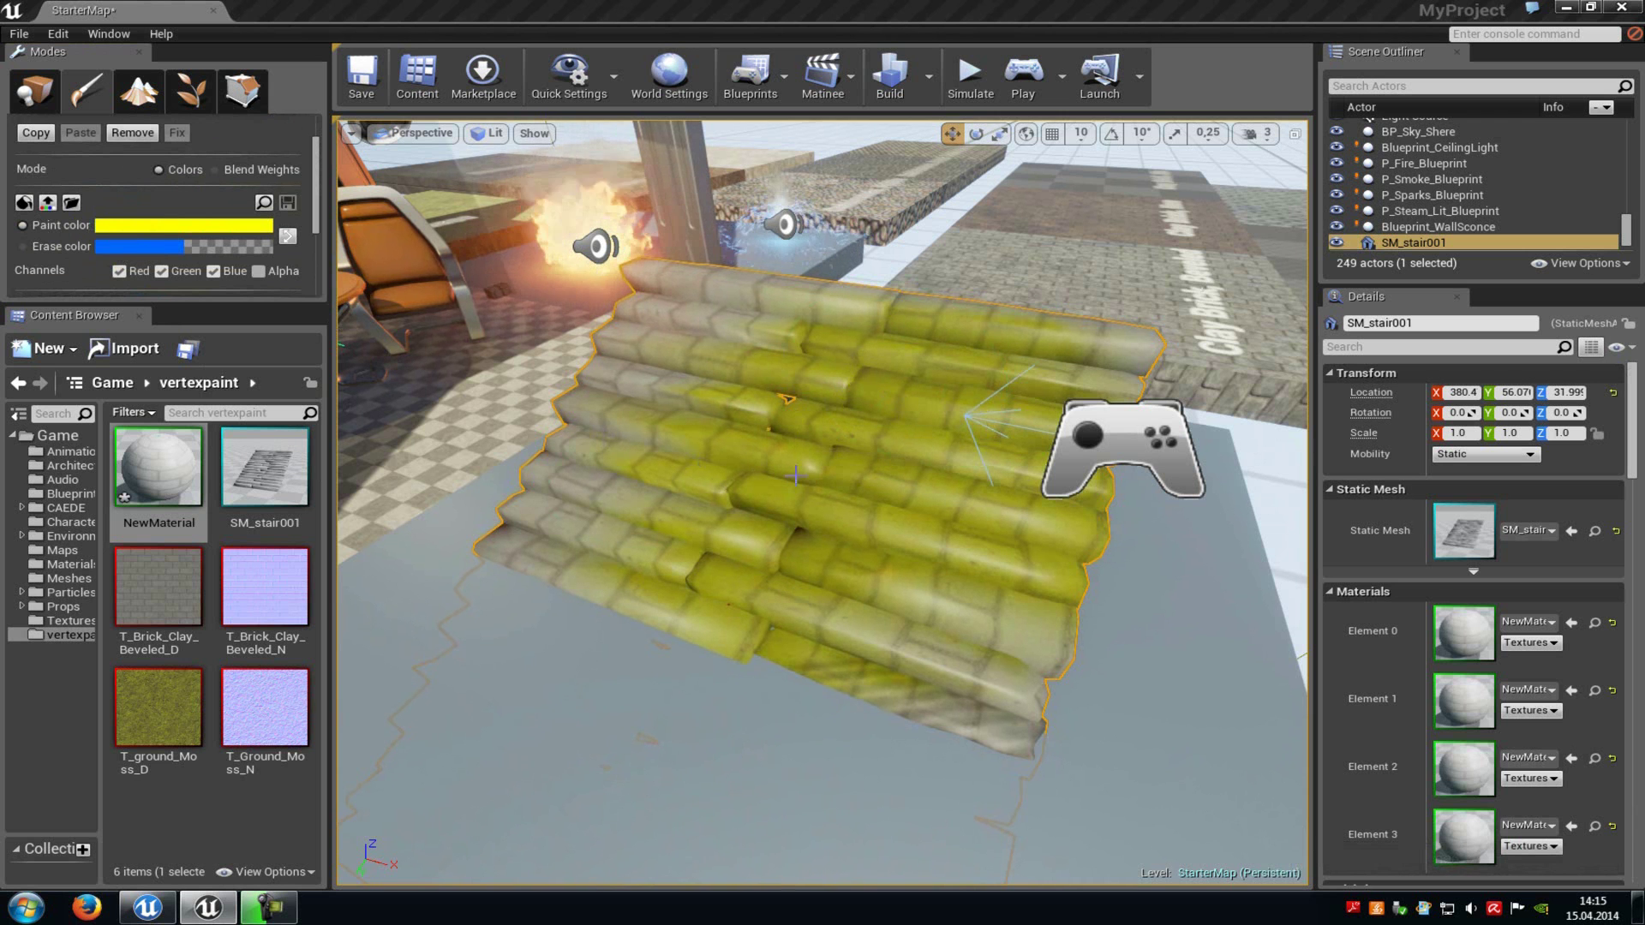
Step: Reduce the brush radius to about 29.35 and paint the blue erase color over the middle of the stair mesh
{"action": "scroll", "coordinate": [113, 208], "scroll_direction": "down", "scroll_amount": 3}
{"action": "right_click_drag", "start_coordinate": [903, 367], "coordinate": [857, 367]}
{"action": "mouse_move", "coordinate": [960, 355]}
{"action": "left_mouse_down", "text": "shift"}
{"action": "mouse_move", "coordinate": [899, 390]}
{"action": "mouse_move", "coordinate": [870, 374]}
{"action": "mouse_move", "coordinate": [897, 380]}
{"action": "mouse_move", "coordinate": [799, 387]}
{"action": "mouse_move", "coordinate": [892, 338]}
{"action": "mouse_move", "coordinate": [870, 434]}
{"action": "left_mouse_up", "text": "shift"}
{"action": "mouse_move", "coordinate": [871, 434]}
{"action": "right_mouse_down"}
{"action": "mouse_move", "coordinate": [1039, 434]}
{"action": "mouse_move", "coordinate": [841, 419]}
{"action": "right_mouse_up"}
{"action": "mouse_move", "coordinate": [900, 410]}
{"action": "left_mouse_down", "text": "ctrl+shift"}
{"action": "mouse_move", "coordinate": [780, 475]}
{"action": "mouse_move", "coordinate": [801, 368]}
{"action": "mouse_move", "coordinate": [557, 557]}
{"action": "mouse_move", "coordinate": [698, 638]}
{"action": "mouse_move", "coordinate": [801, 583]}
{"action": "left_mouse_up", "text": "ctrl+shift"}
{"action": "mouse_move", "coordinate": [703, 403]}
{"action": "right_mouse_down"}
{"action": "mouse_move", "coordinate": [665, 403]}
{"action": "mouse_move", "coordinate": [728, 448]}
{"action": "mouse_move", "coordinate": [724, 433]}
{"action": "right_mouse_up"}
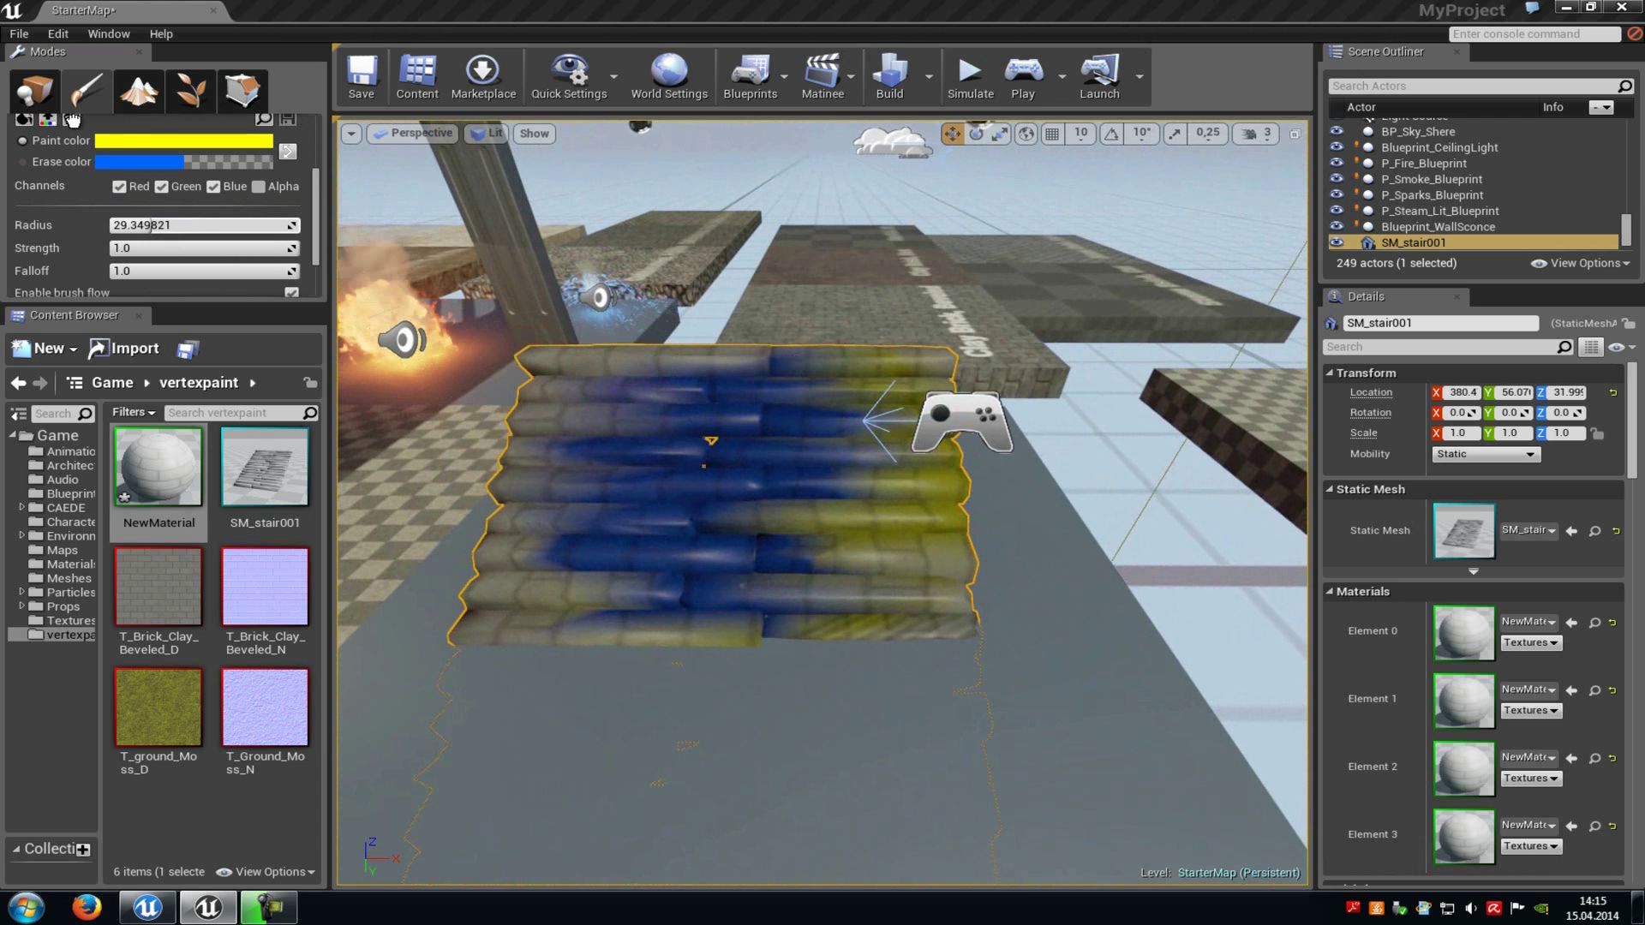
Step: Return to placement mode and replace the painted stair mesh with a fresh SM_stair001 on the platform
{"action": "left_click", "coordinate": [33, 90]}
{"action": "key", "text": "Delete"}
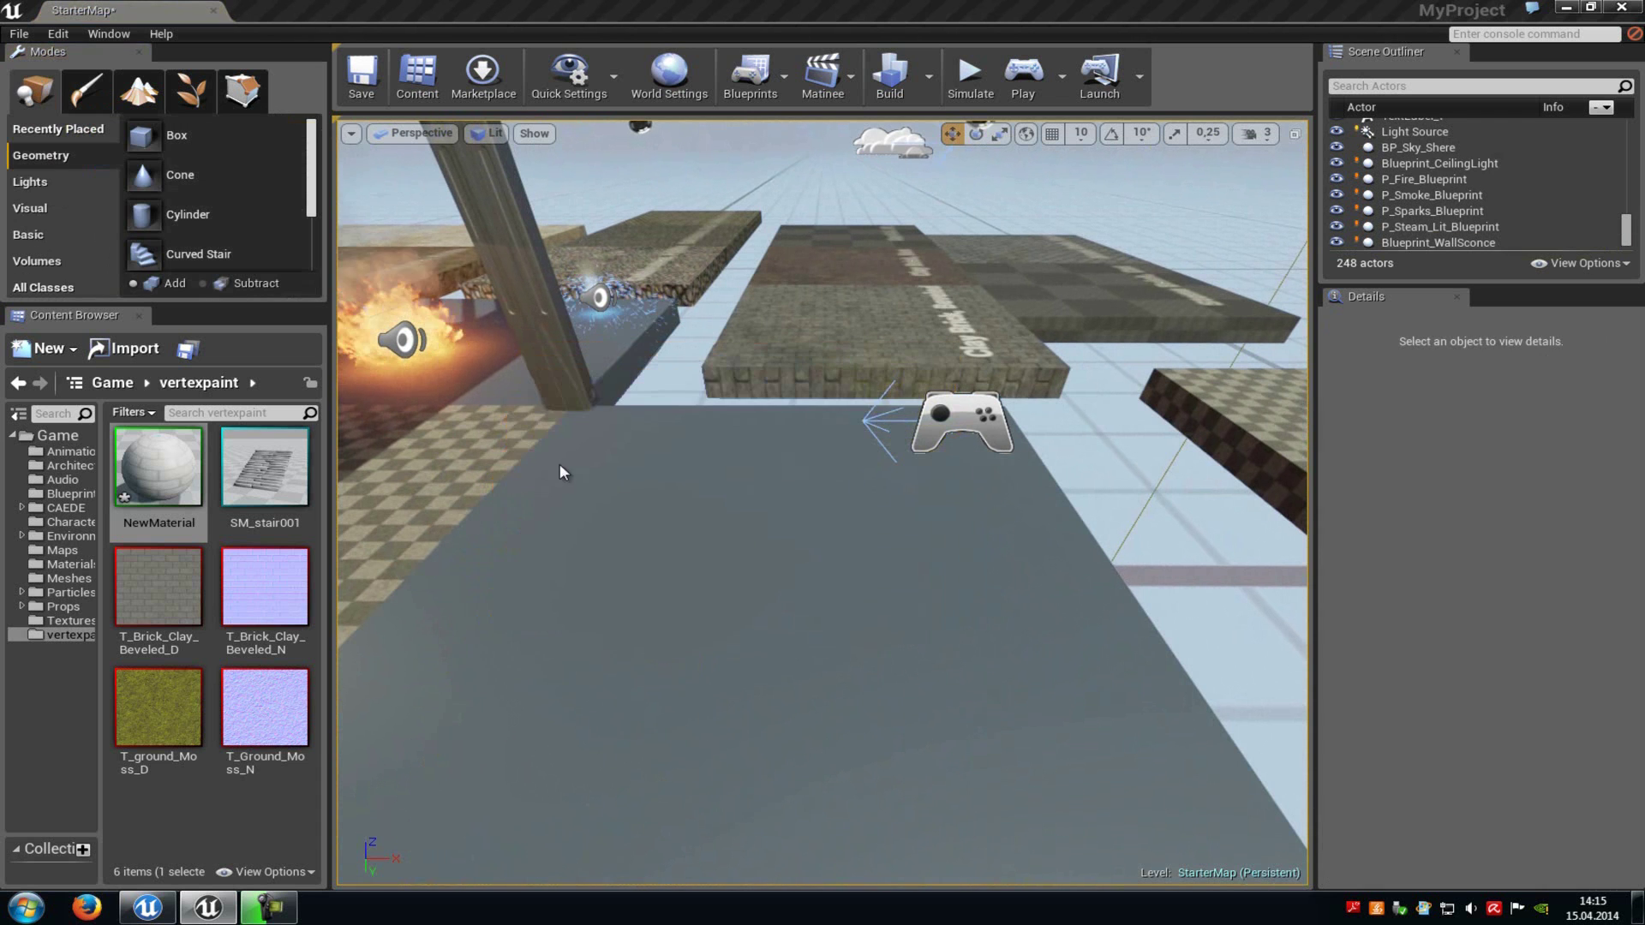
{"action": "left_click_drag", "start_coordinate": [265, 467], "coordinate": [806, 626]}
{"action": "key", "text": "f"}
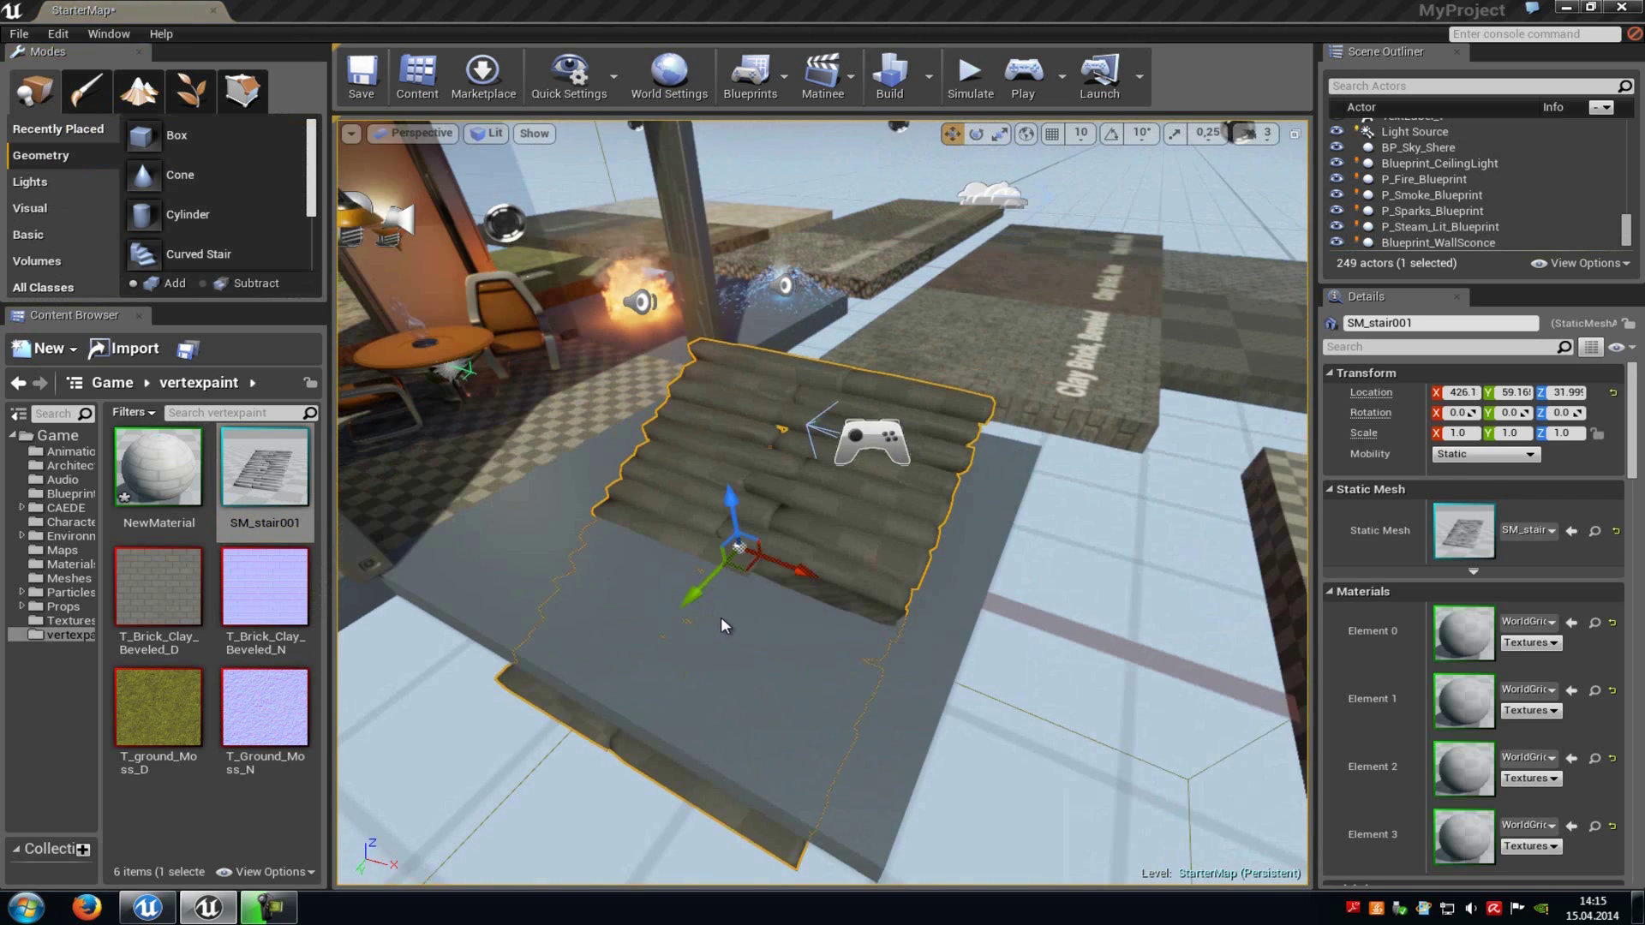
Step: Reopen NewMaterial and add a texture sample of T_ground_Moss_D to its graph
{"action": "left_click", "coordinate": [172, 483]}
{"action": "left_click_drag", "start_coordinate": [640, 604], "coordinate": [835, 331]}
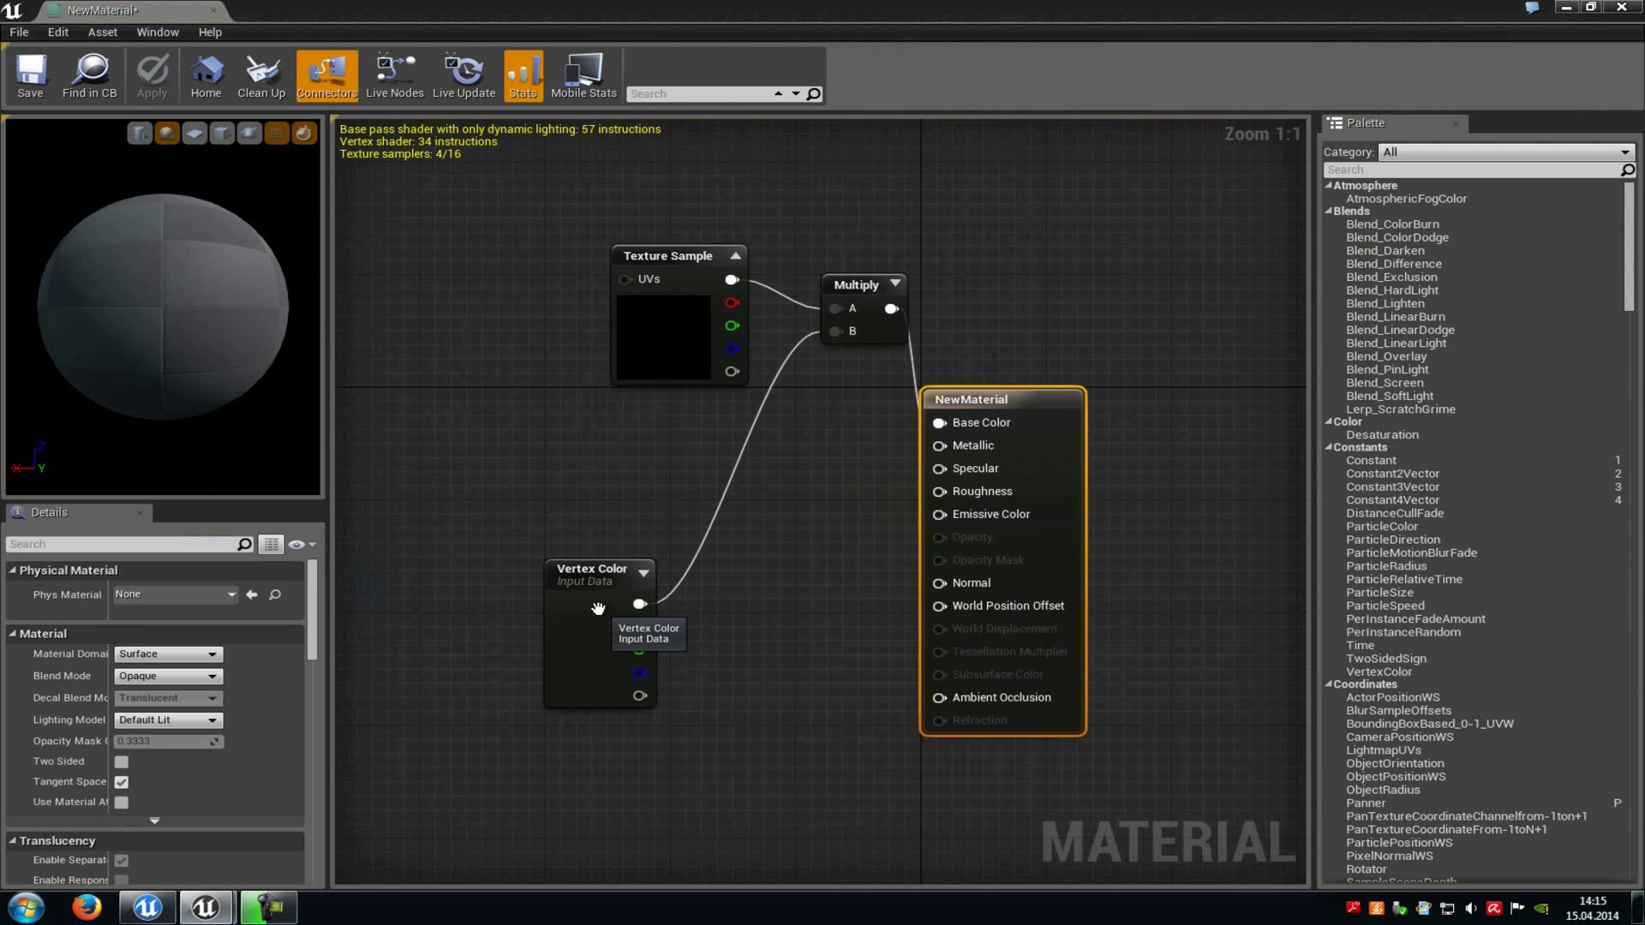
{"action": "left_click", "coordinate": [604, 609]}
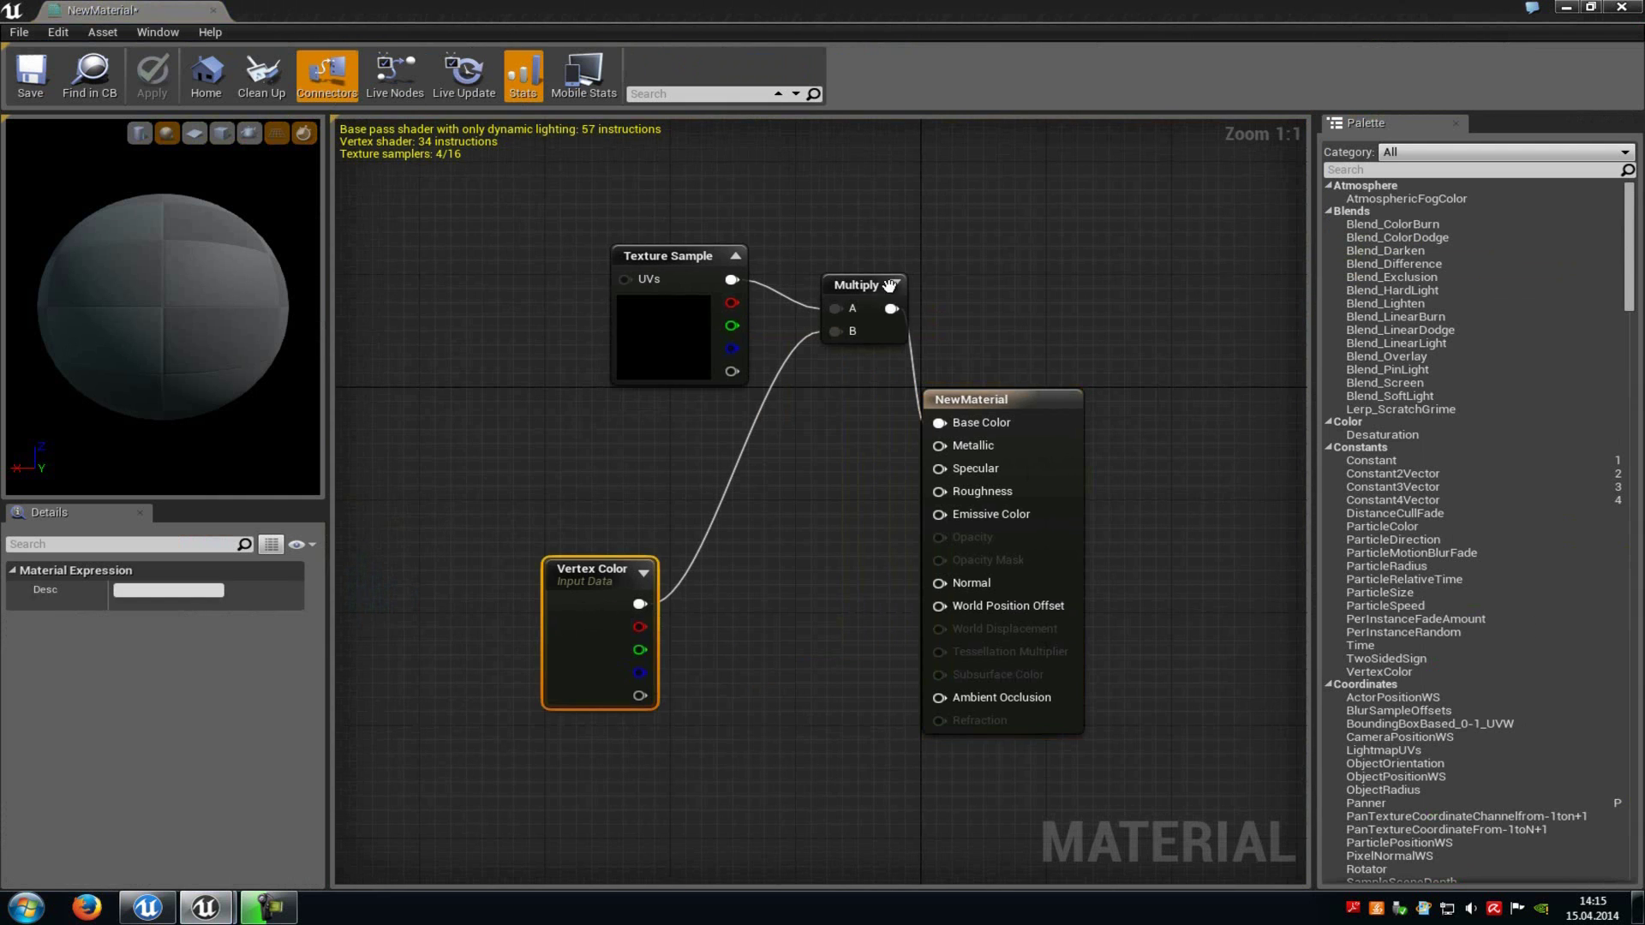
{"action": "left_click", "coordinate": [857, 285]}
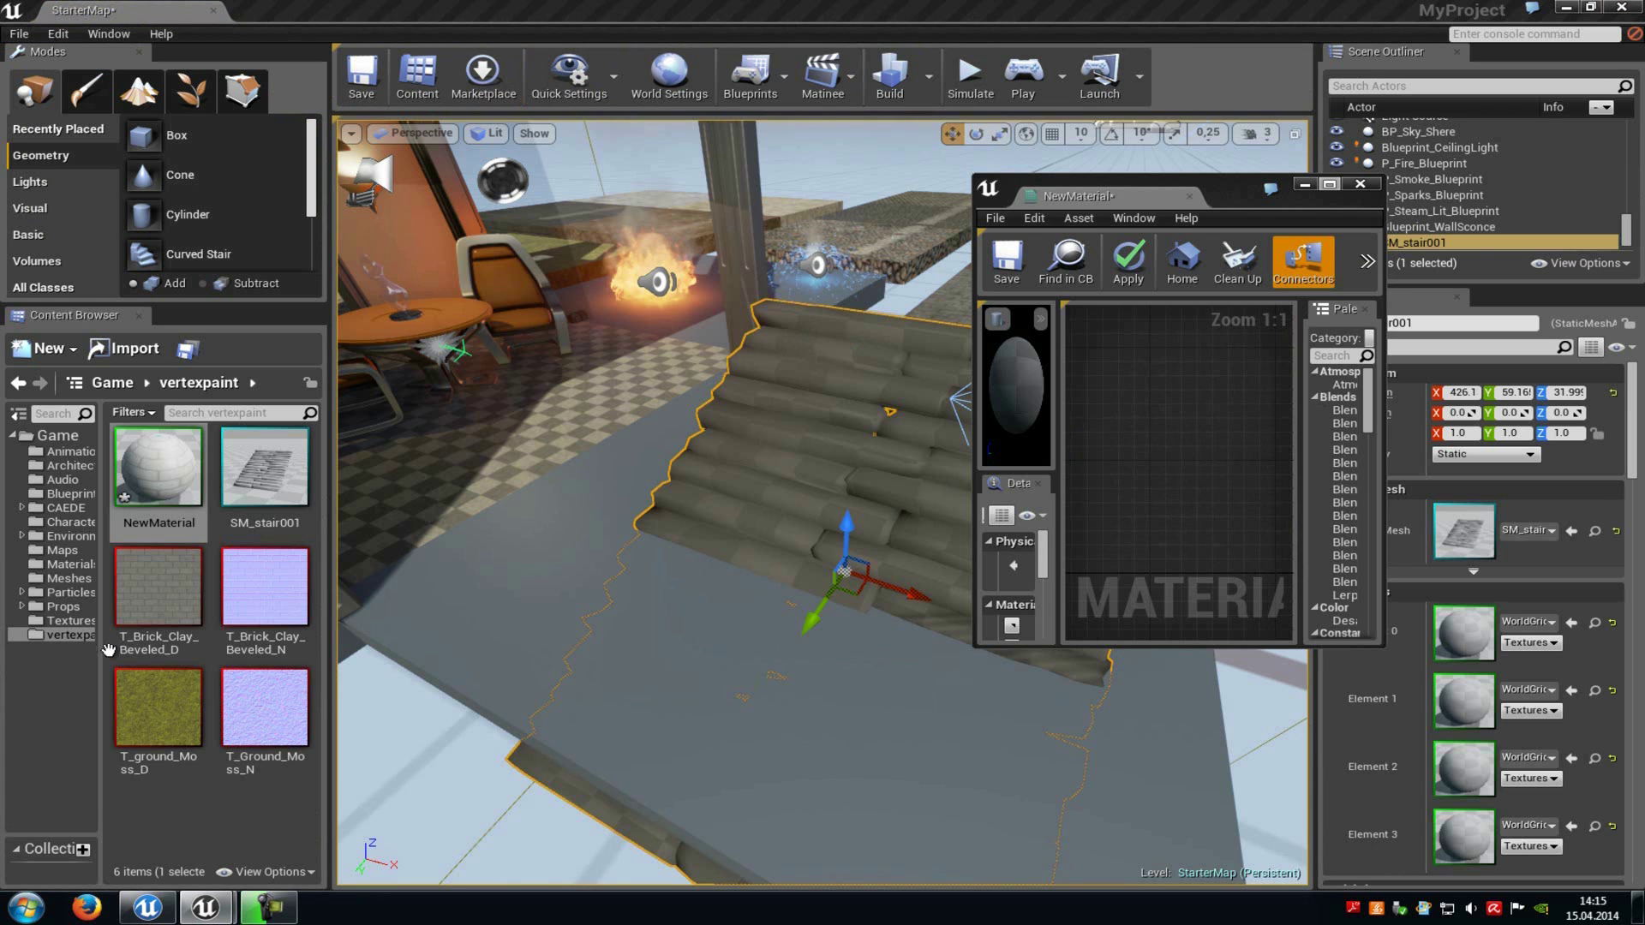
{"action": "left_click", "coordinate": [158, 706]}
{"action": "left_click_drag", "start_coordinate": [1186, 172], "coordinate": [1039, 131]}
{"action": "left_click_drag", "start_coordinate": [158, 711], "coordinate": [1000, 445]}
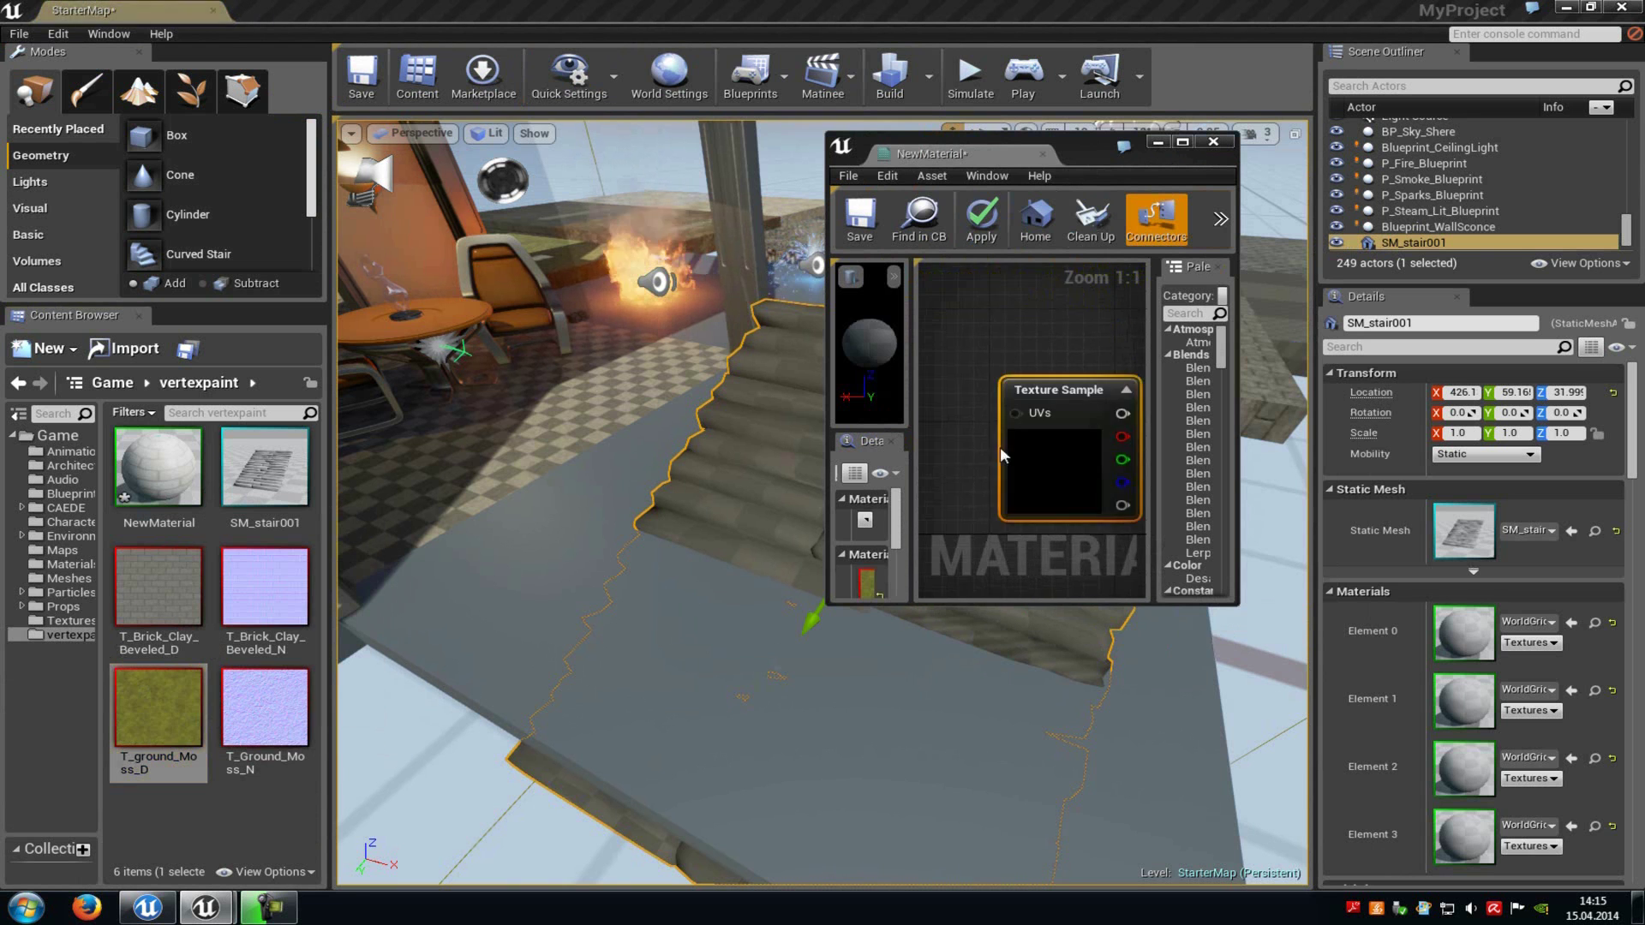
Step: Add texture samples of T_Brick_Clay_Beveled_N and T_Ground_Moss_N to the NewMaterial graph and maximize the material editor
{"action": "scroll", "coordinate": [1030, 455], "scroll_direction": "down", "scroll_amount": 4}
{"action": "left_click_drag", "start_coordinate": [254, 622], "coordinate": [1018, 521]}
{"action": "left_click_drag", "start_coordinate": [289, 715], "coordinate": [1066, 495]}
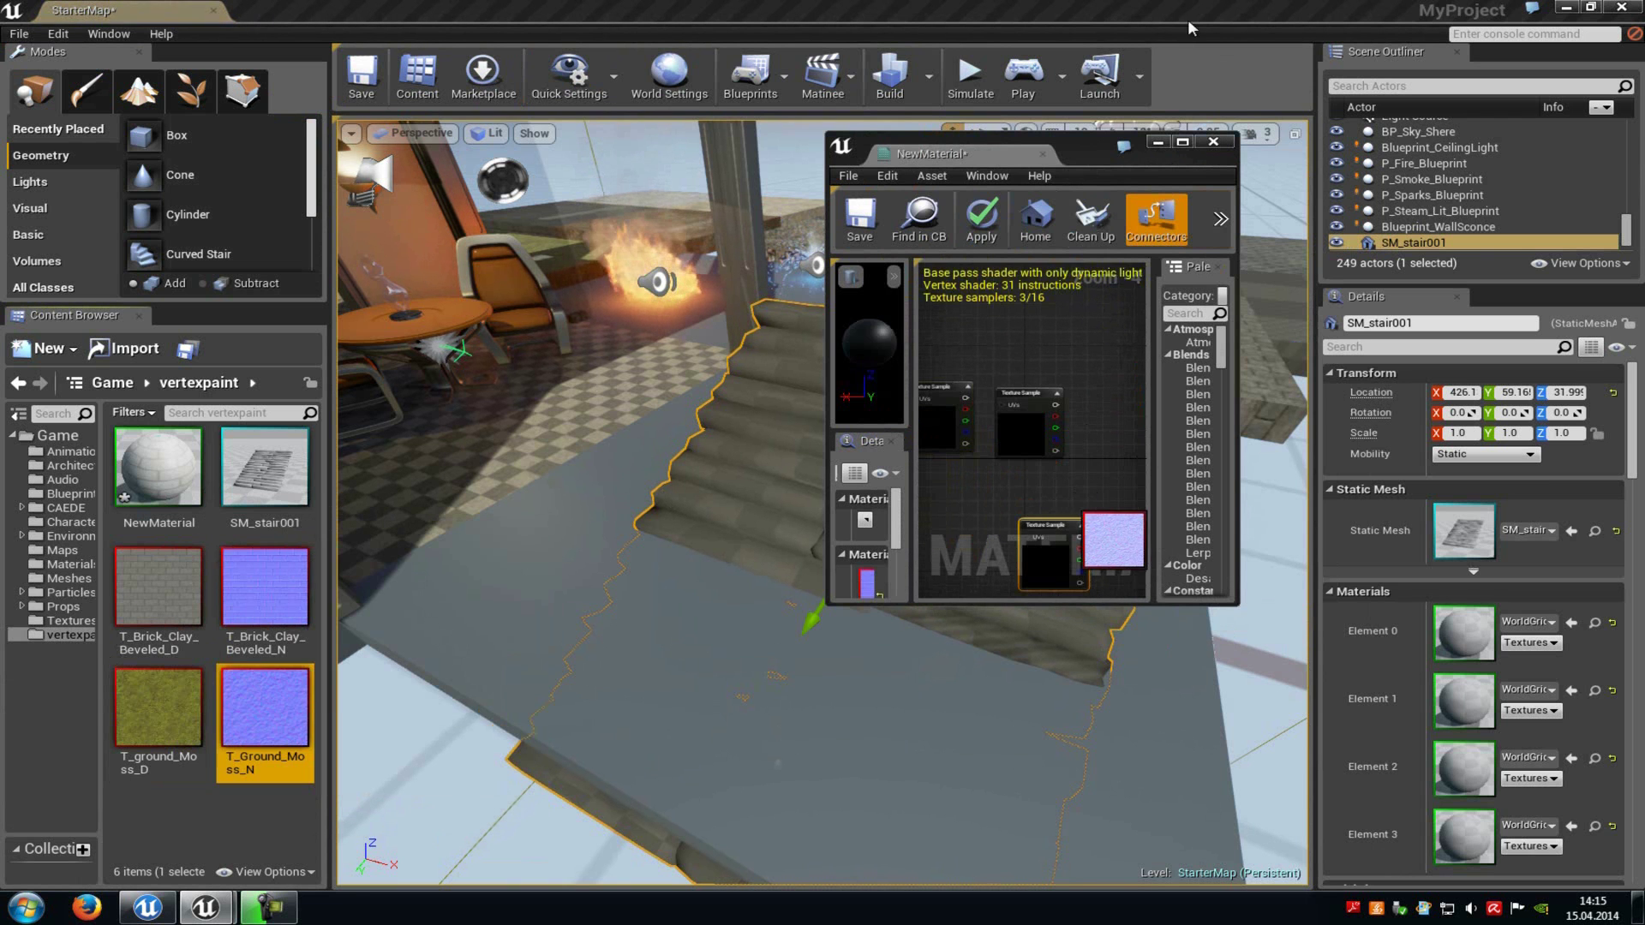
{"action": "left_click", "coordinate": [1183, 141]}
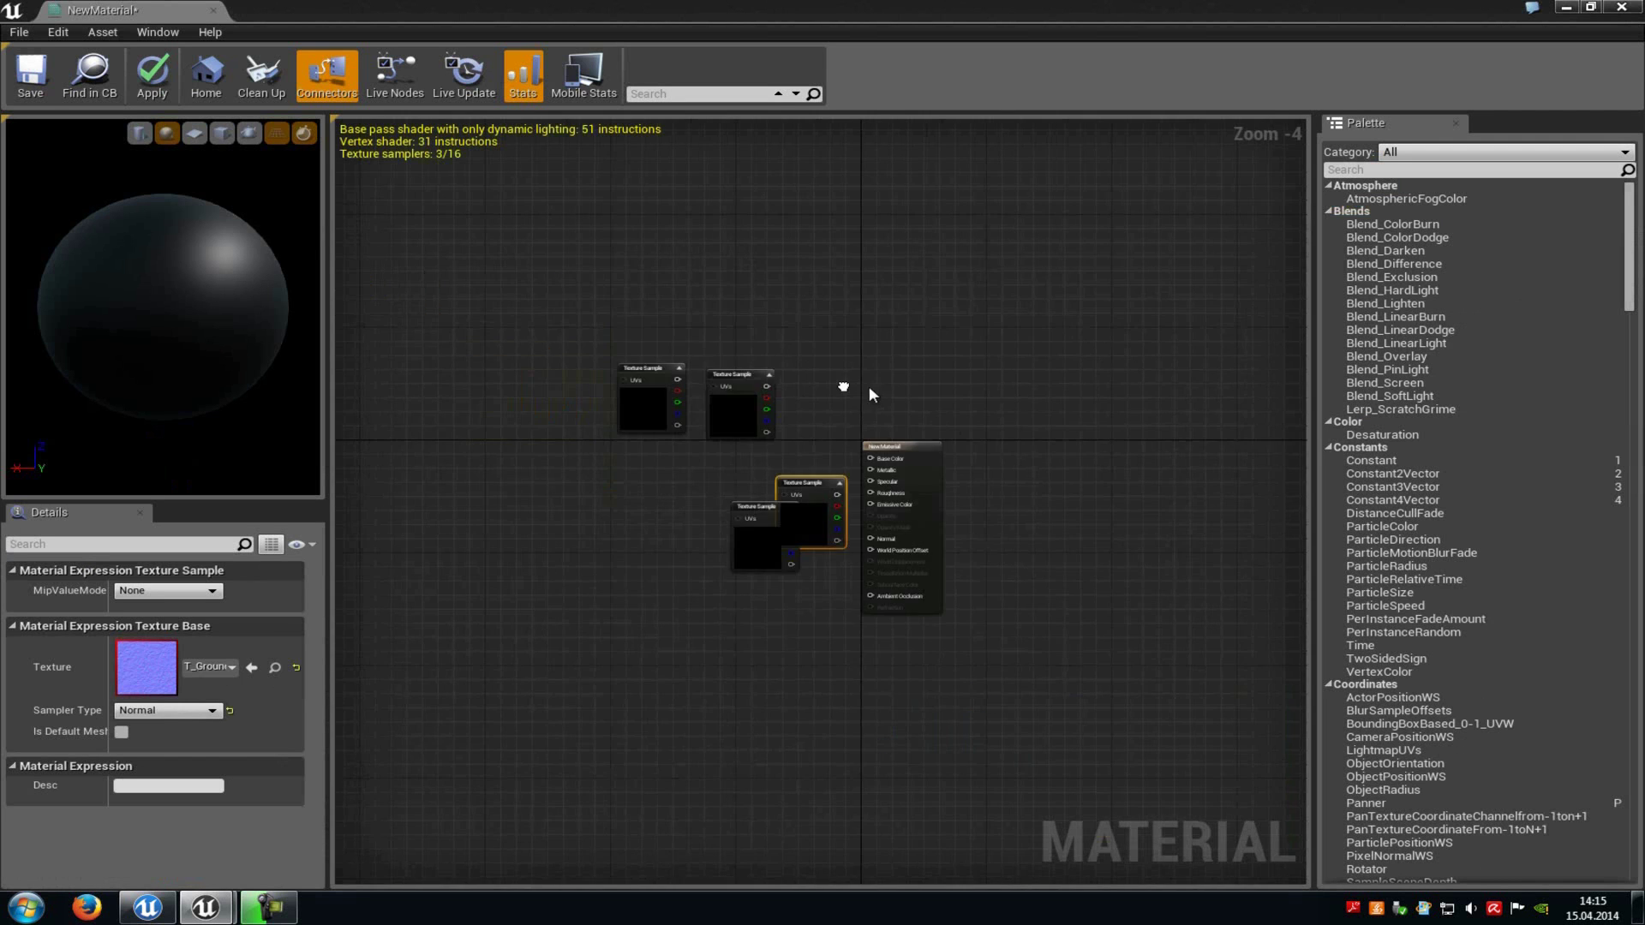
Step: Spread out the texture samples, with the brick and moss color maps above the two normal maps
{"action": "scroll", "coordinate": [869, 395], "scroll_direction": "up", "scroll_amount": 3}
{"action": "left_click_drag", "start_coordinate": [743, 455], "coordinate": [697, 329]}
{"action": "left_click", "coordinate": [866, 629]}
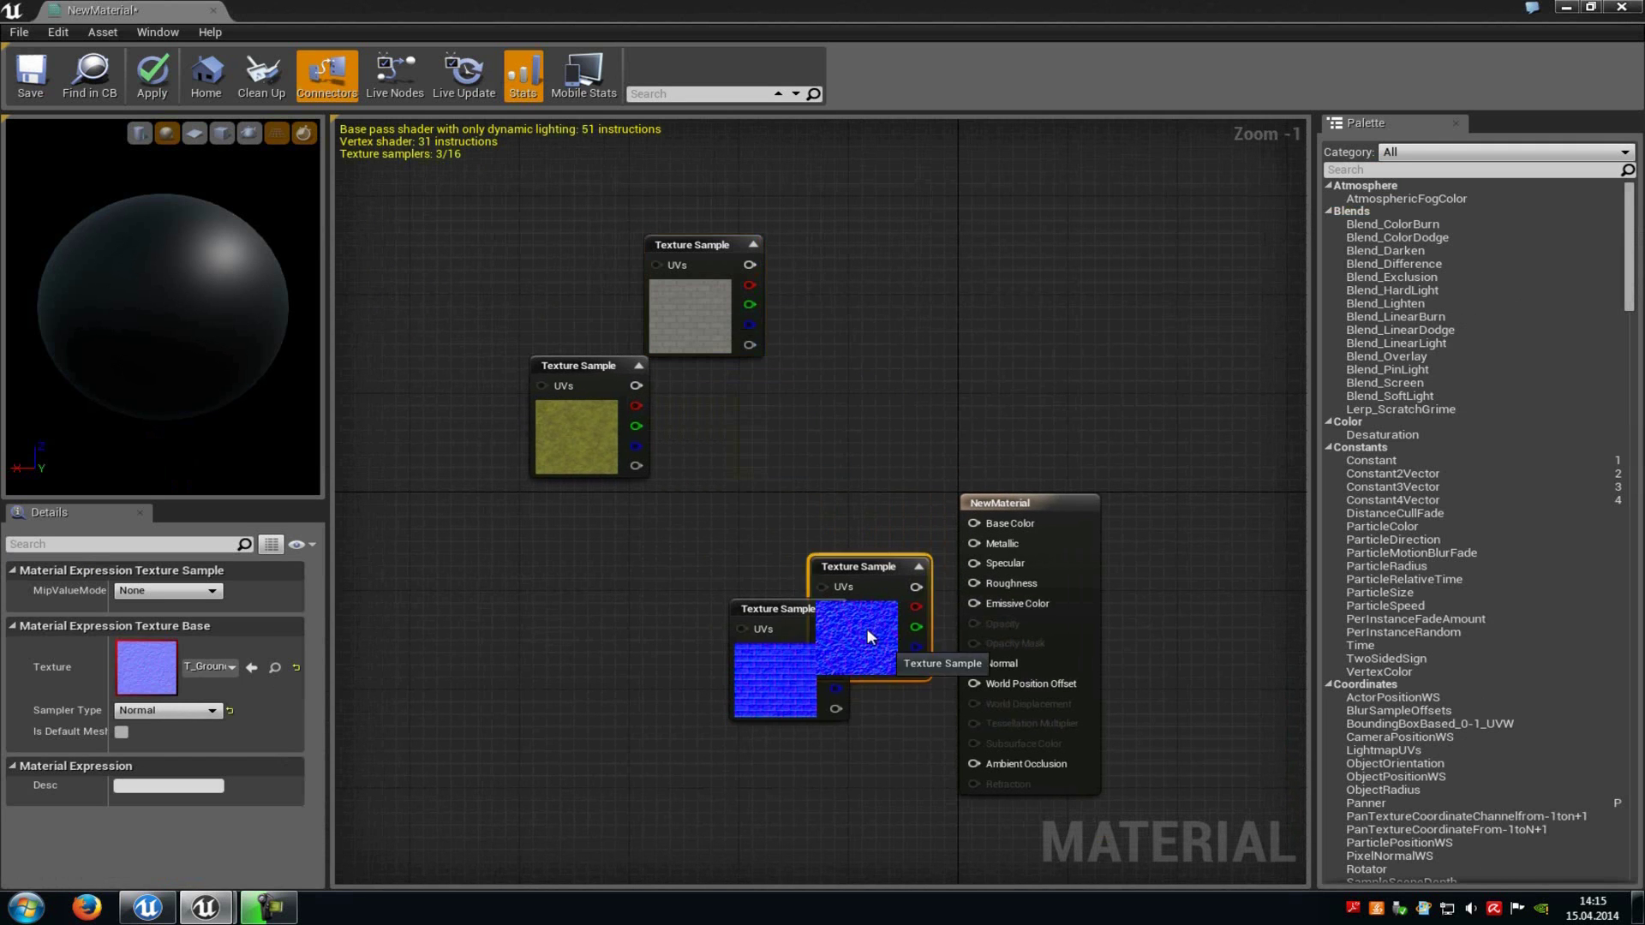
{"action": "left_click_drag", "start_coordinate": [866, 629], "coordinate": [563, 851]}
{"action": "left_click_drag", "start_coordinate": [749, 707], "coordinate": [595, 700]}
{"action": "right_click_drag", "start_coordinate": [905, 367], "coordinate": [920, 471]}
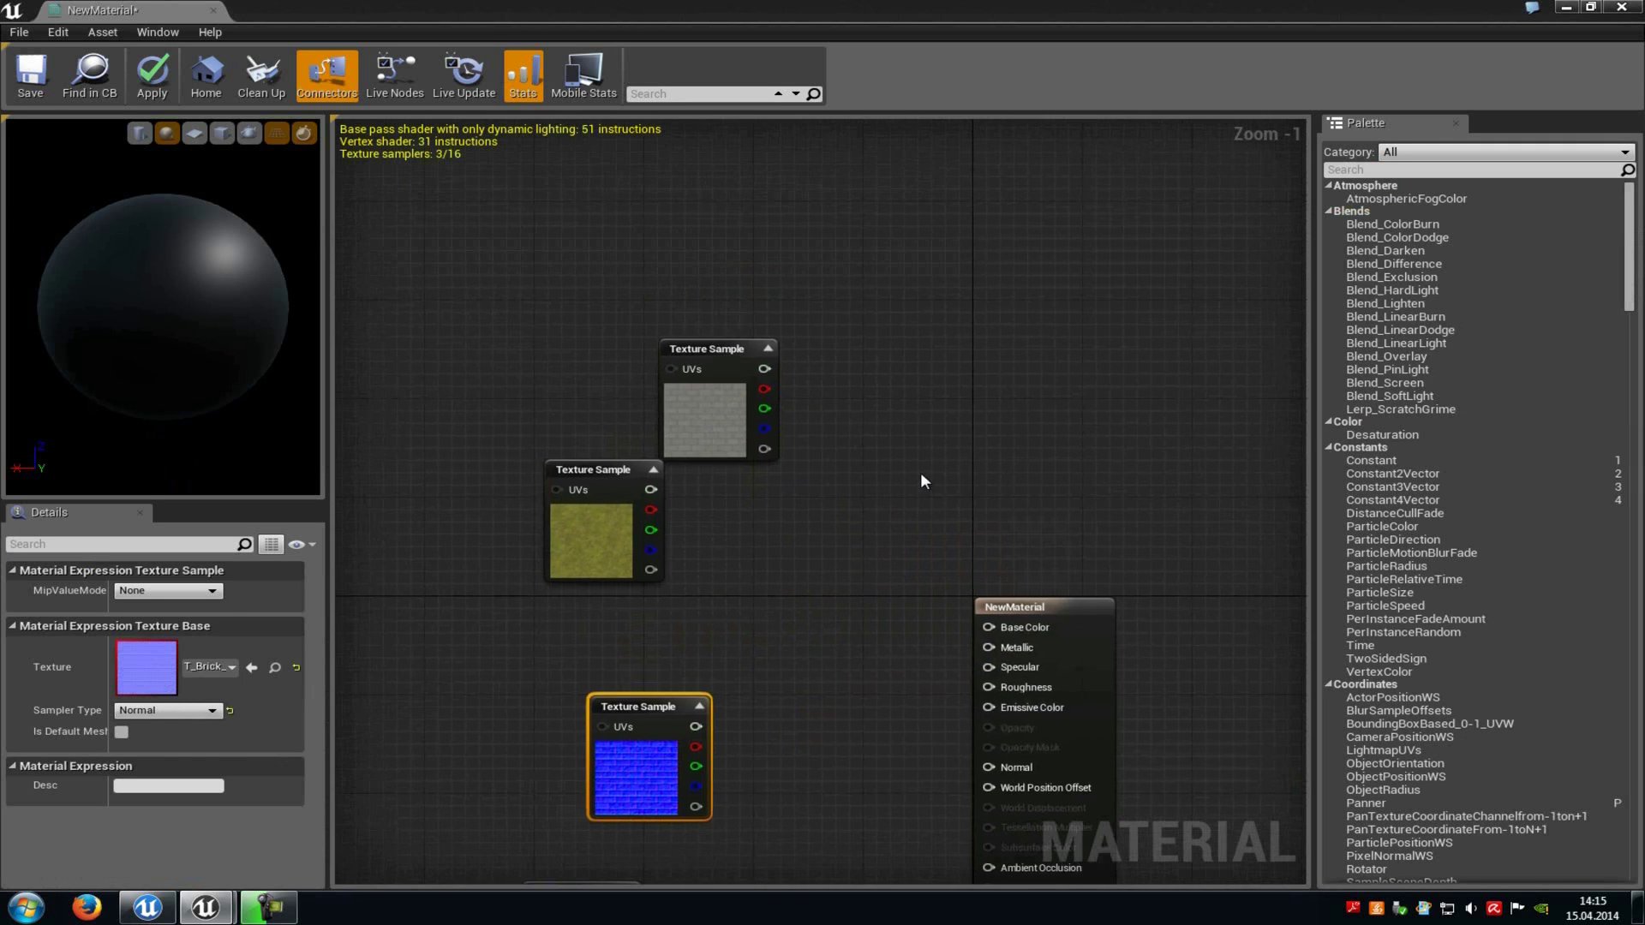
Step: Add a Multiply node beside the material output and separate the brick and moss color samples
{"action": "left_click", "coordinate": [885, 489]}
{"action": "left_click", "coordinate": [881, 501]}
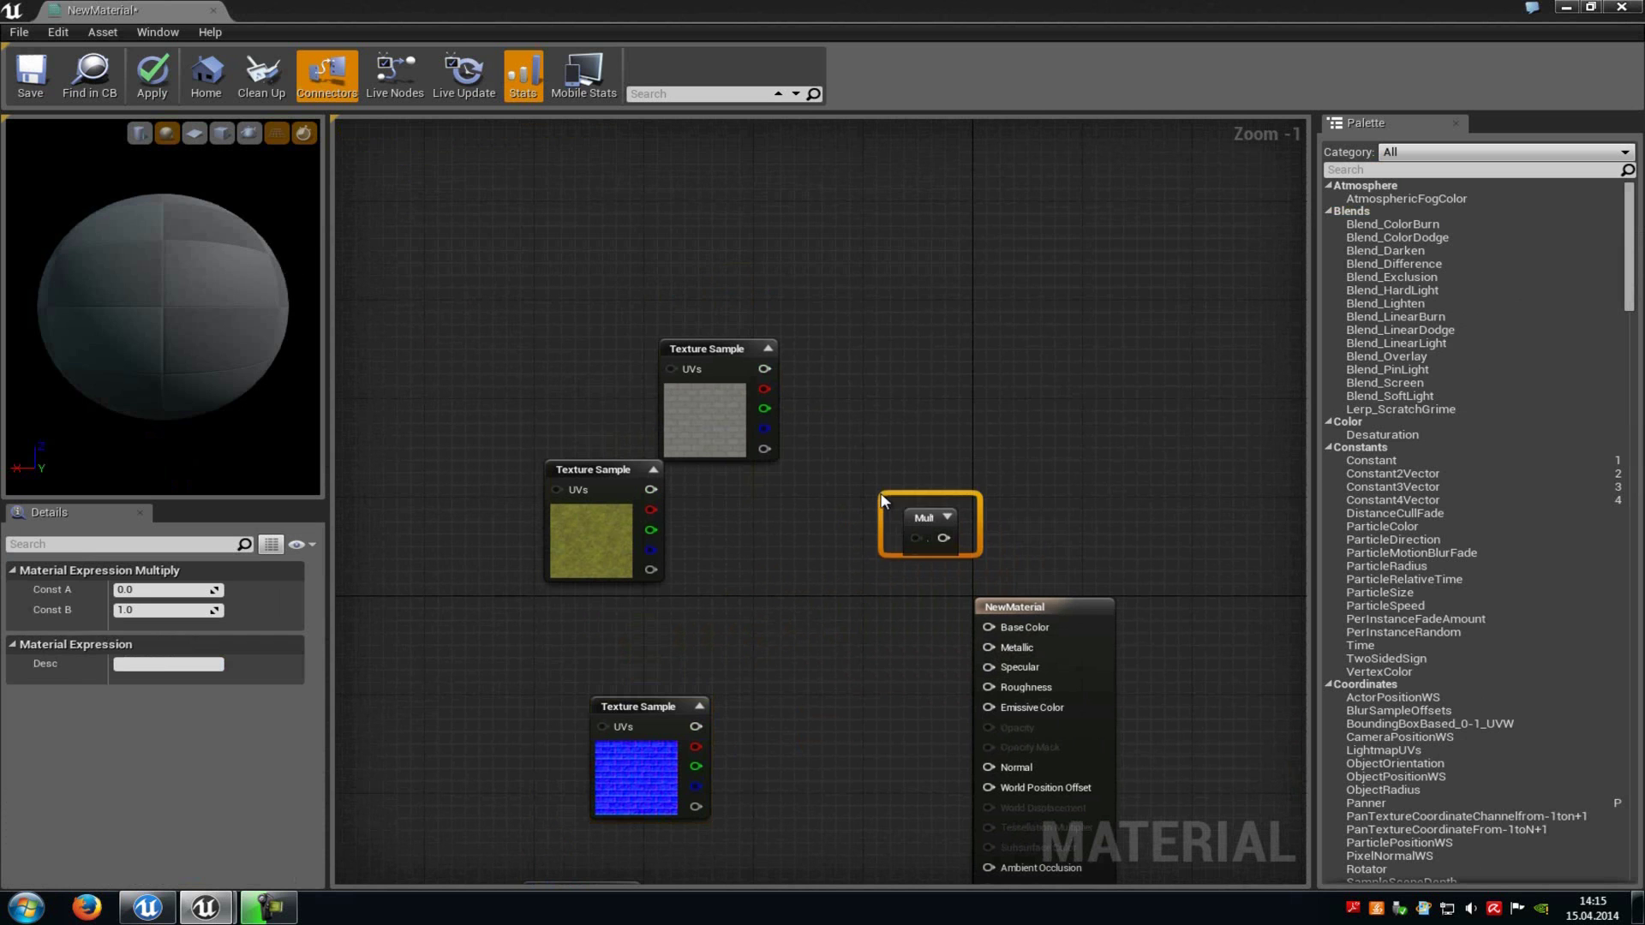
{"action": "right_click_drag", "start_coordinate": [772, 543], "coordinate": [845, 522]}
{"action": "left_click_drag", "start_coordinate": [789, 406], "coordinate": [664, 329]}
{"action": "left_click", "coordinate": [699, 495]}
{"action": "left_click_drag", "start_coordinate": [699, 495], "coordinate": [603, 484]}
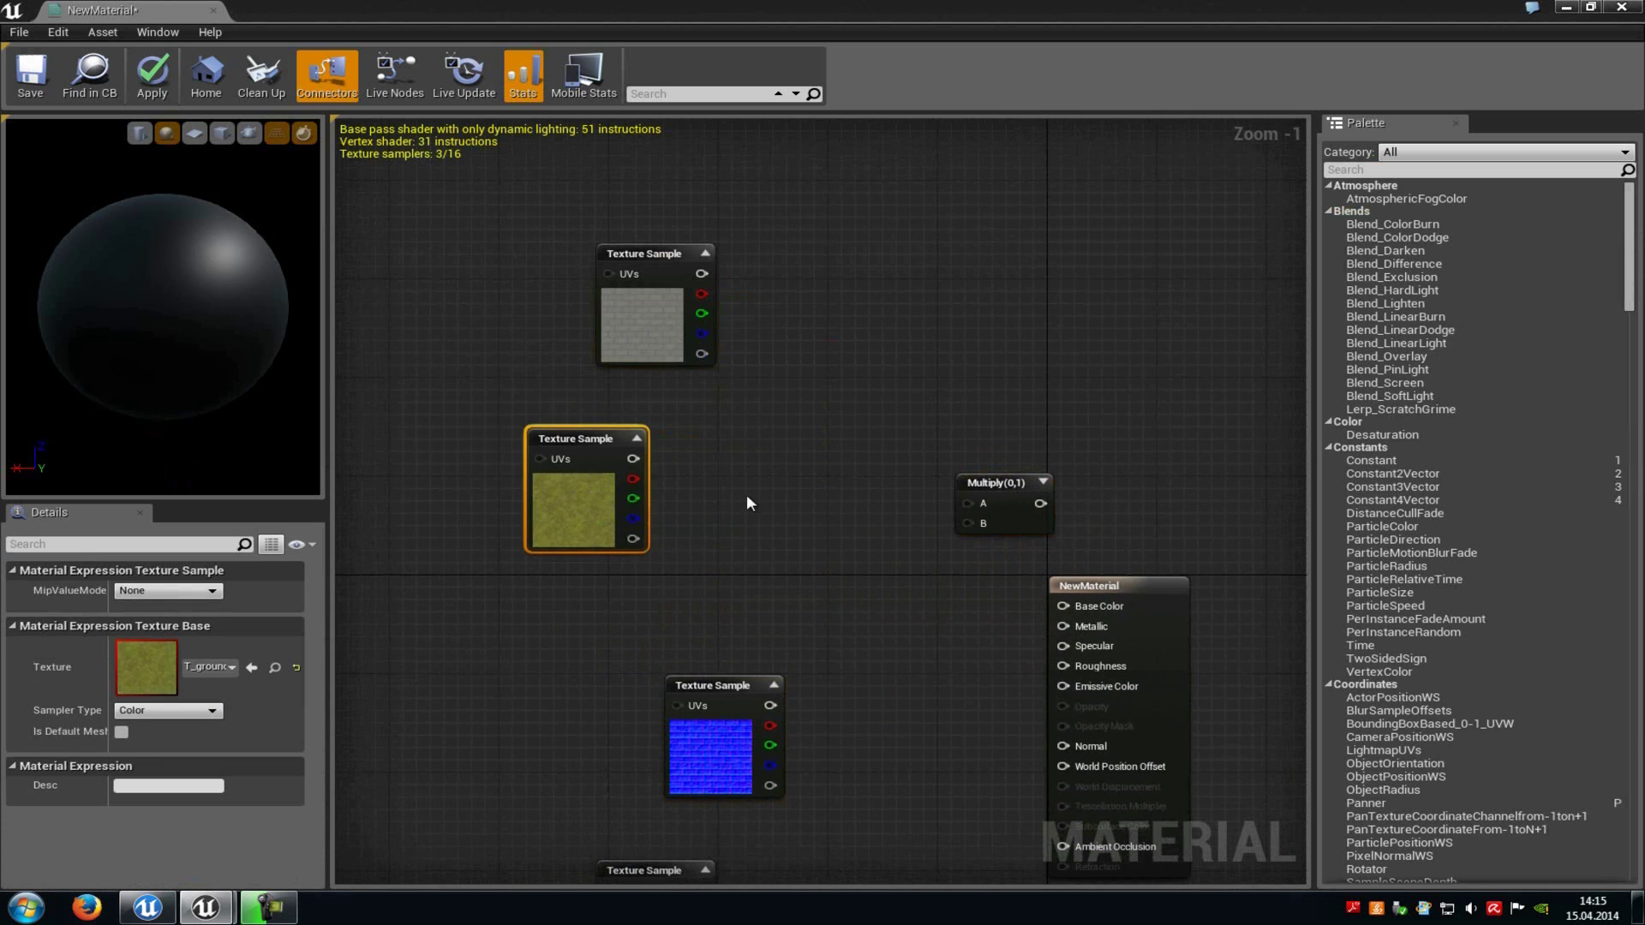
Step: Add a Lerp node and connect the moss color sample to A and the brick color sample to B
{"action": "left_click", "coordinate": [779, 433]}
{"action": "left_click", "coordinate": [660, 307]}
{"action": "left_click_drag", "start_coordinate": [660, 307], "coordinate": [605, 364]}
{"action": "left_click", "coordinate": [591, 511]}
{"action": "left_click_drag", "start_coordinate": [551, 495], "coordinate": [797, 489]}
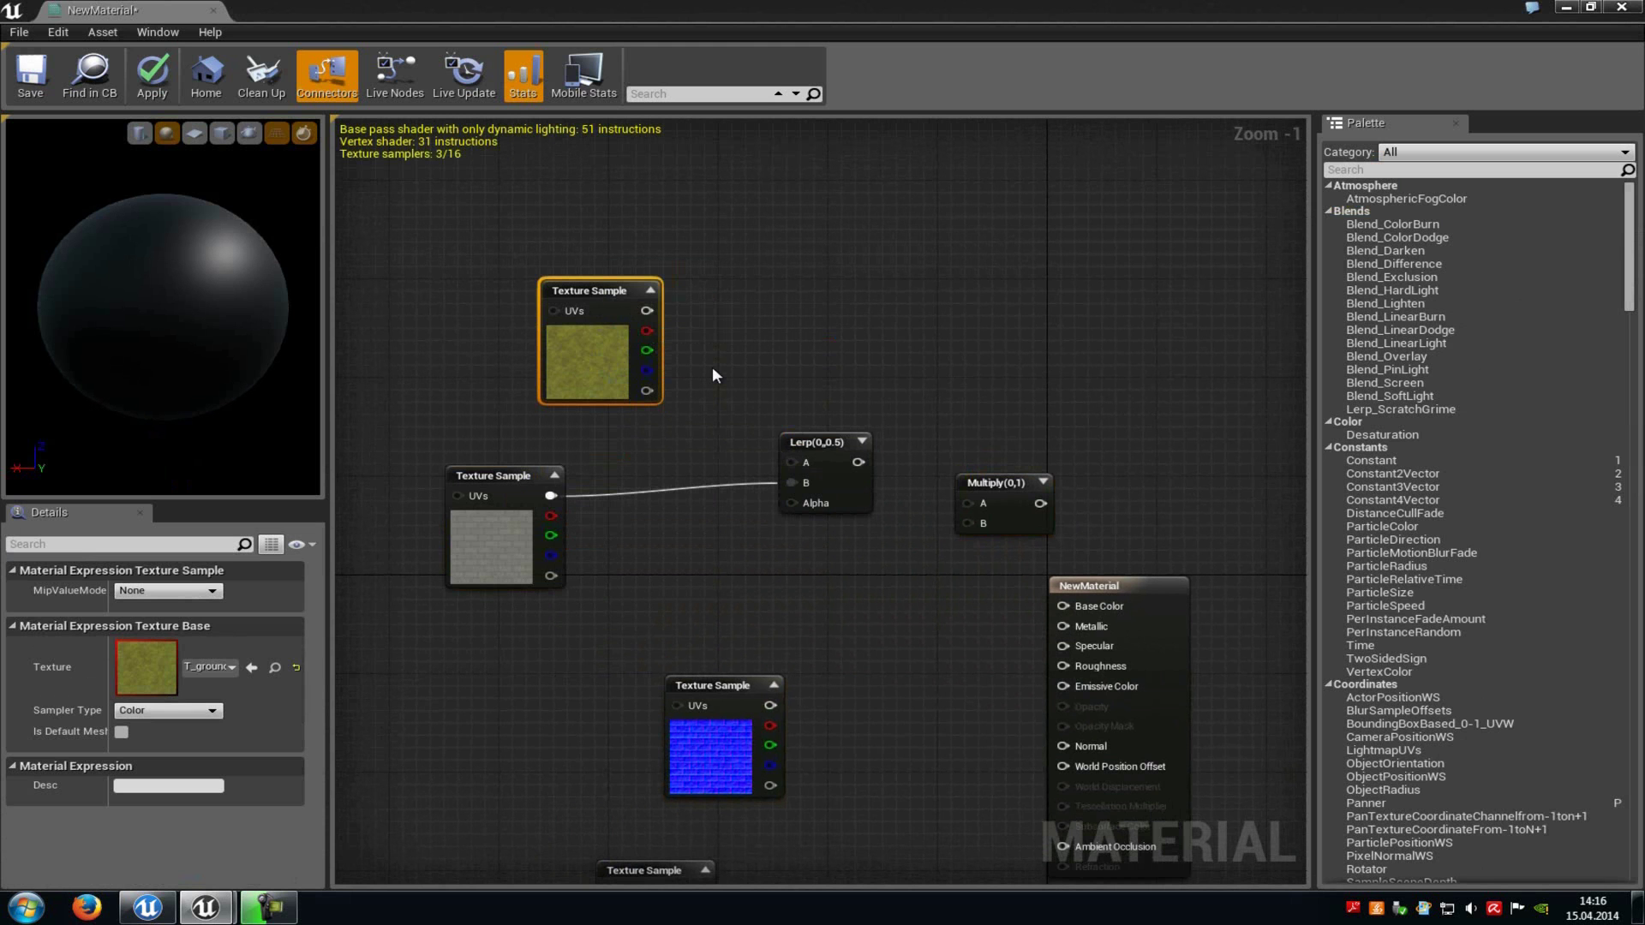
{"action": "left_click_drag", "start_coordinate": [647, 311], "coordinate": [794, 461]}
Step: Duplicate the Lerp node and place the copy beside the normal map samples
{"action": "right_click_drag", "start_coordinate": [895, 655], "coordinate": [913, 538]}
{"action": "left_click", "coordinate": [862, 382]}
{"action": "key", "text": "ctrl+c"}
{"action": "key", "text": "ctrl+v"}
{"action": "left_click_drag", "start_coordinate": [951, 490], "coordinate": [872, 687]}
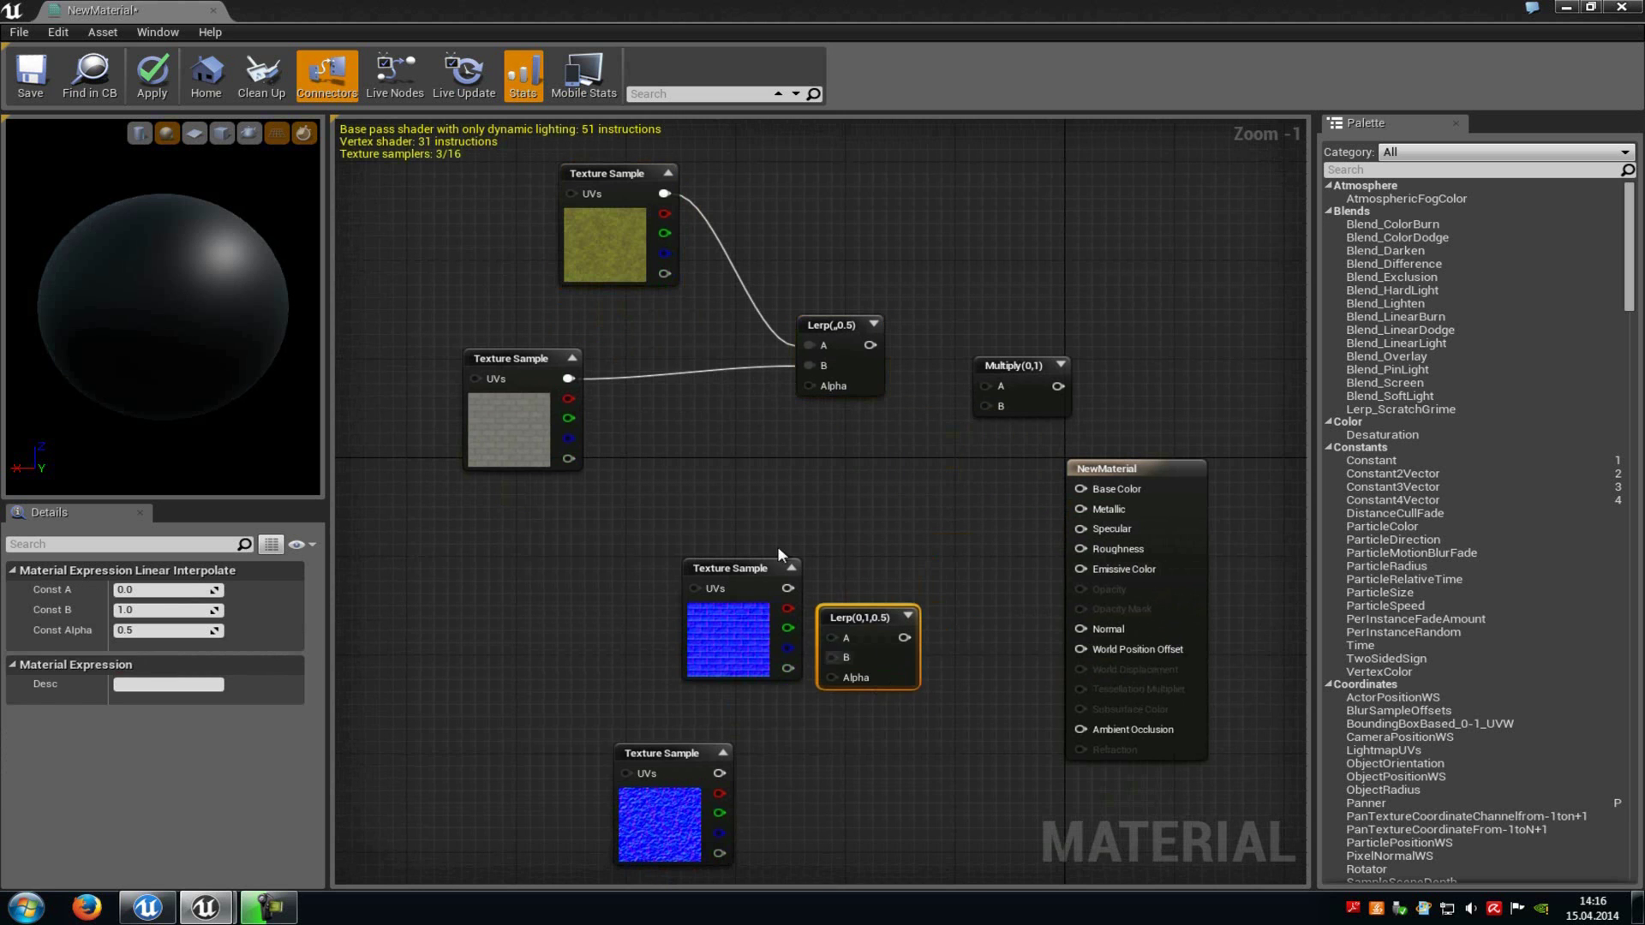
Step: Connect the moss normal sample to A and the brick normal sample to B of the second Lerp, and move the brick normal sample aside
{"action": "right_click_drag", "start_coordinate": [778, 547], "coordinate": [793, 456]}
{"action": "left_click_drag", "start_coordinate": [742, 540], "coordinate": [845, 564]}
{"action": "left_click_drag", "start_coordinate": [735, 683], "coordinate": [845, 547]}
{"action": "left_click_drag", "start_coordinate": [634, 484], "coordinate": [565, 780]}
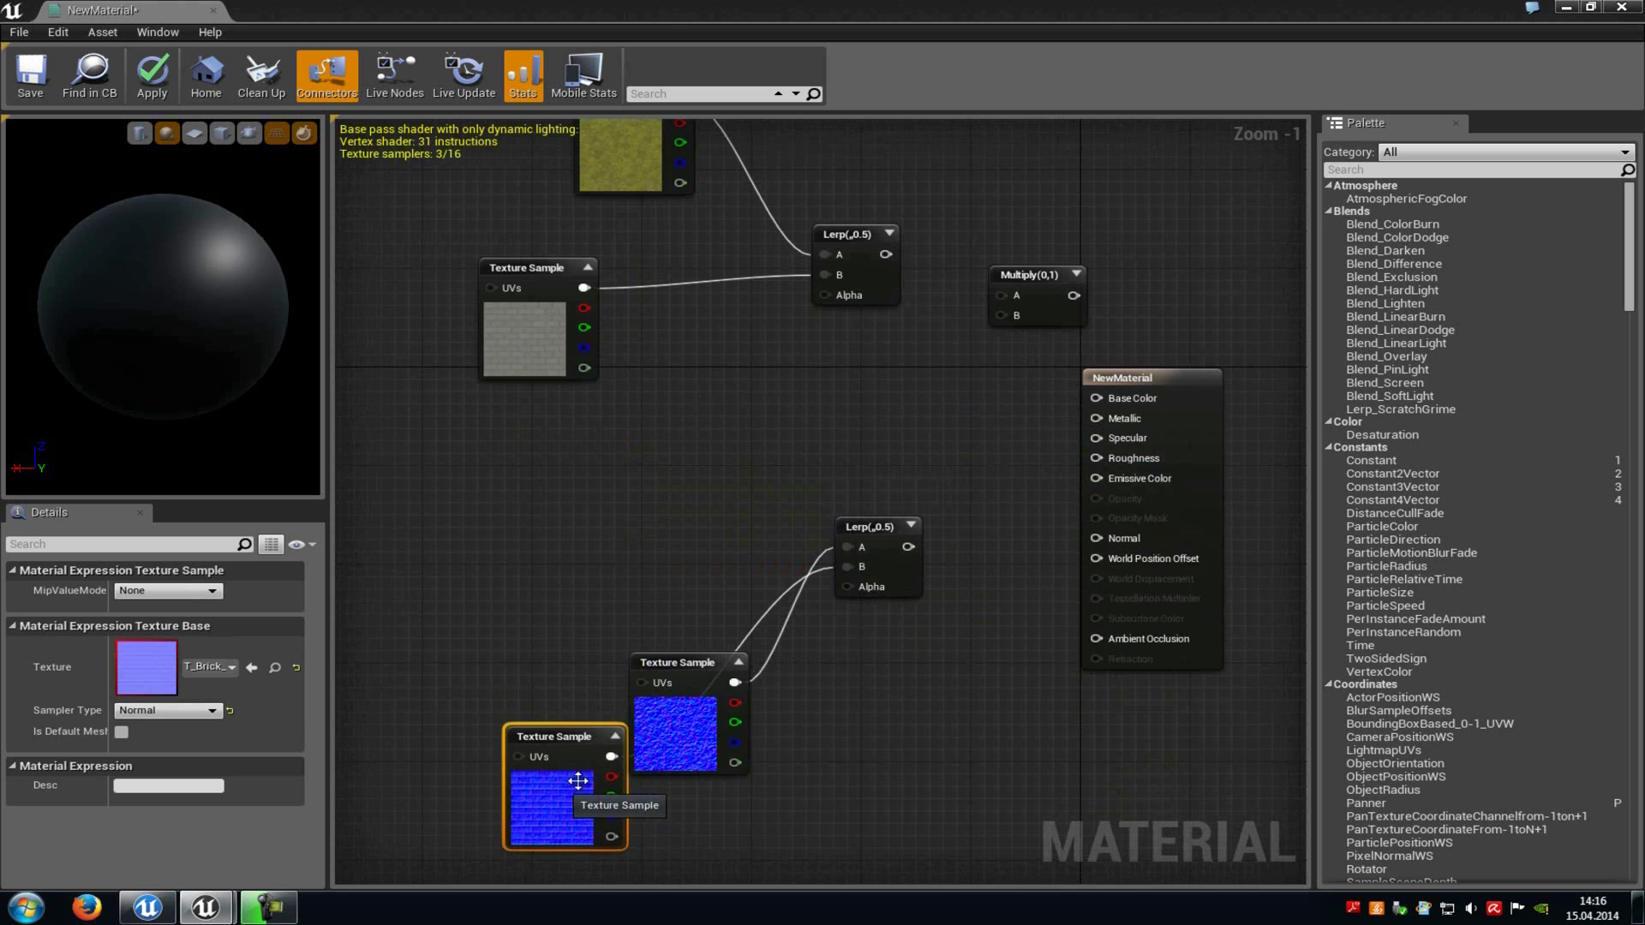
Step: Add a second Multiply node beside the Lerp that blends the normal maps
{"action": "left_click", "coordinate": [870, 423]}
{"action": "right_click_drag", "start_coordinate": [871, 423], "coordinate": [939, 615]}
{"action": "key", "text": "m"}
{"action": "left_click", "coordinate": [992, 565]}
{"action": "left_click", "coordinate": [953, 514]}
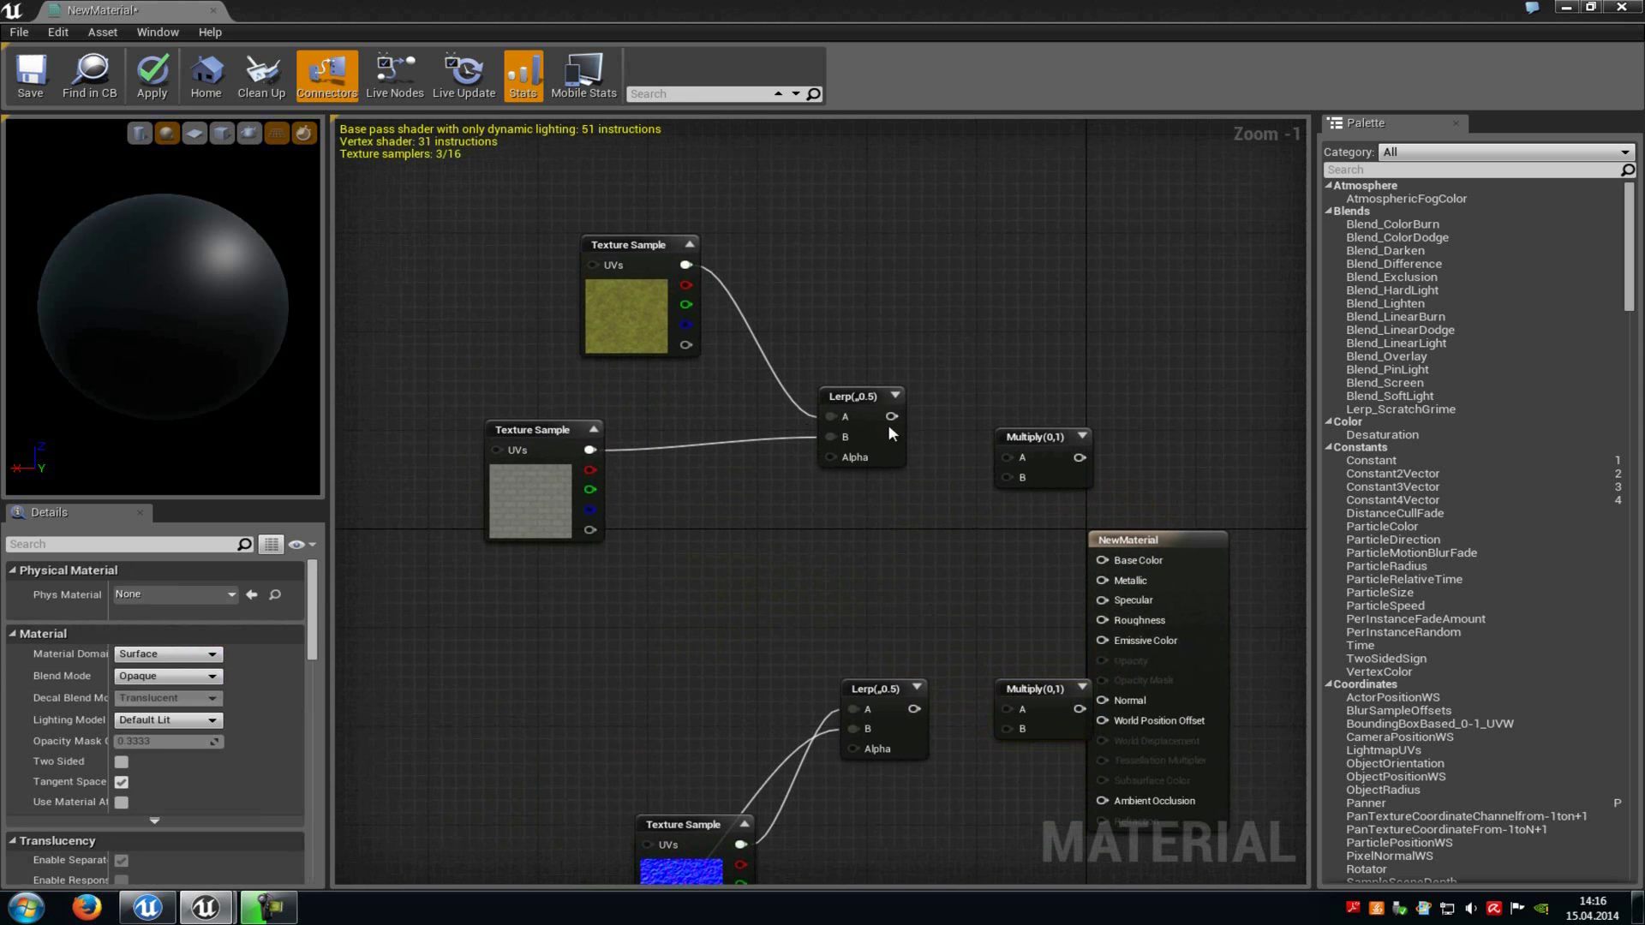
Step: Connect the output of each Lerp to input A of its neighbouring Multiply node
{"action": "left_click_drag", "start_coordinate": [891, 416], "coordinate": [1007, 458]}
{"action": "right_click_drag", "start_coordinate": [931, 519], "coordinate": [890, 413]}
{"action": "left_click_drag", "start_coordinate": [874, 613], "coordinate": [966, 614]}
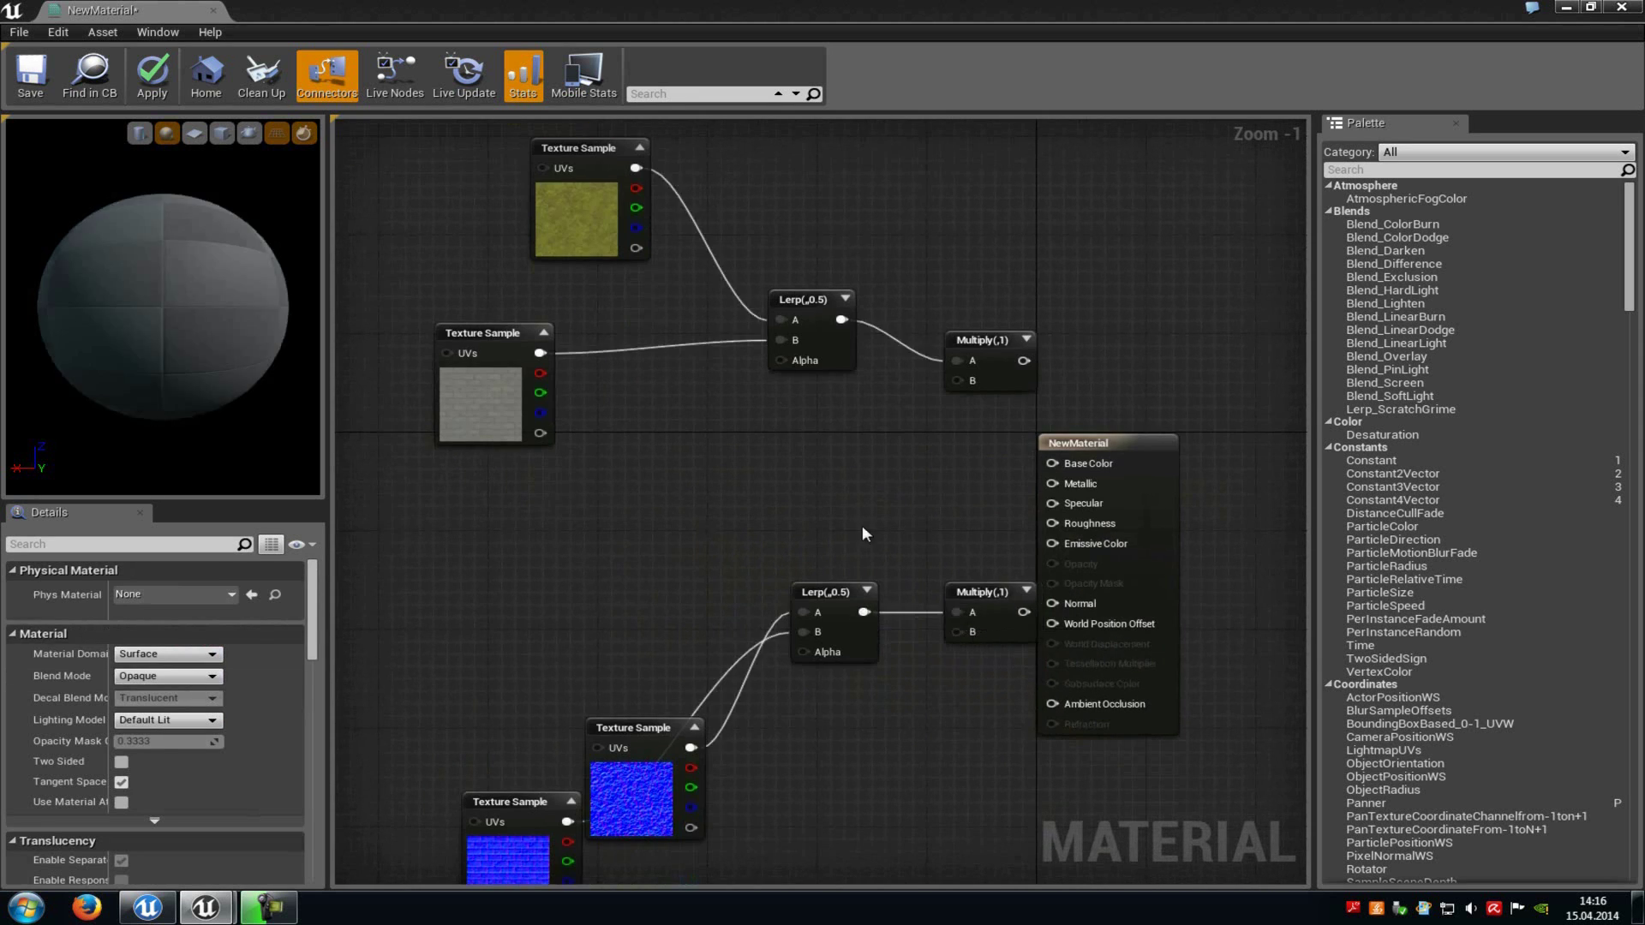
Step: Search the palette for "verte" and add a VertexColor node between the color and normal branches
{"action": "right_click_drag", "start_coordinate": [862, 526], "coordinate": [902, 574]}
{"action": "left_click", "coordinate": [1406, 168]}
{"action": "type", "text": "verte"}
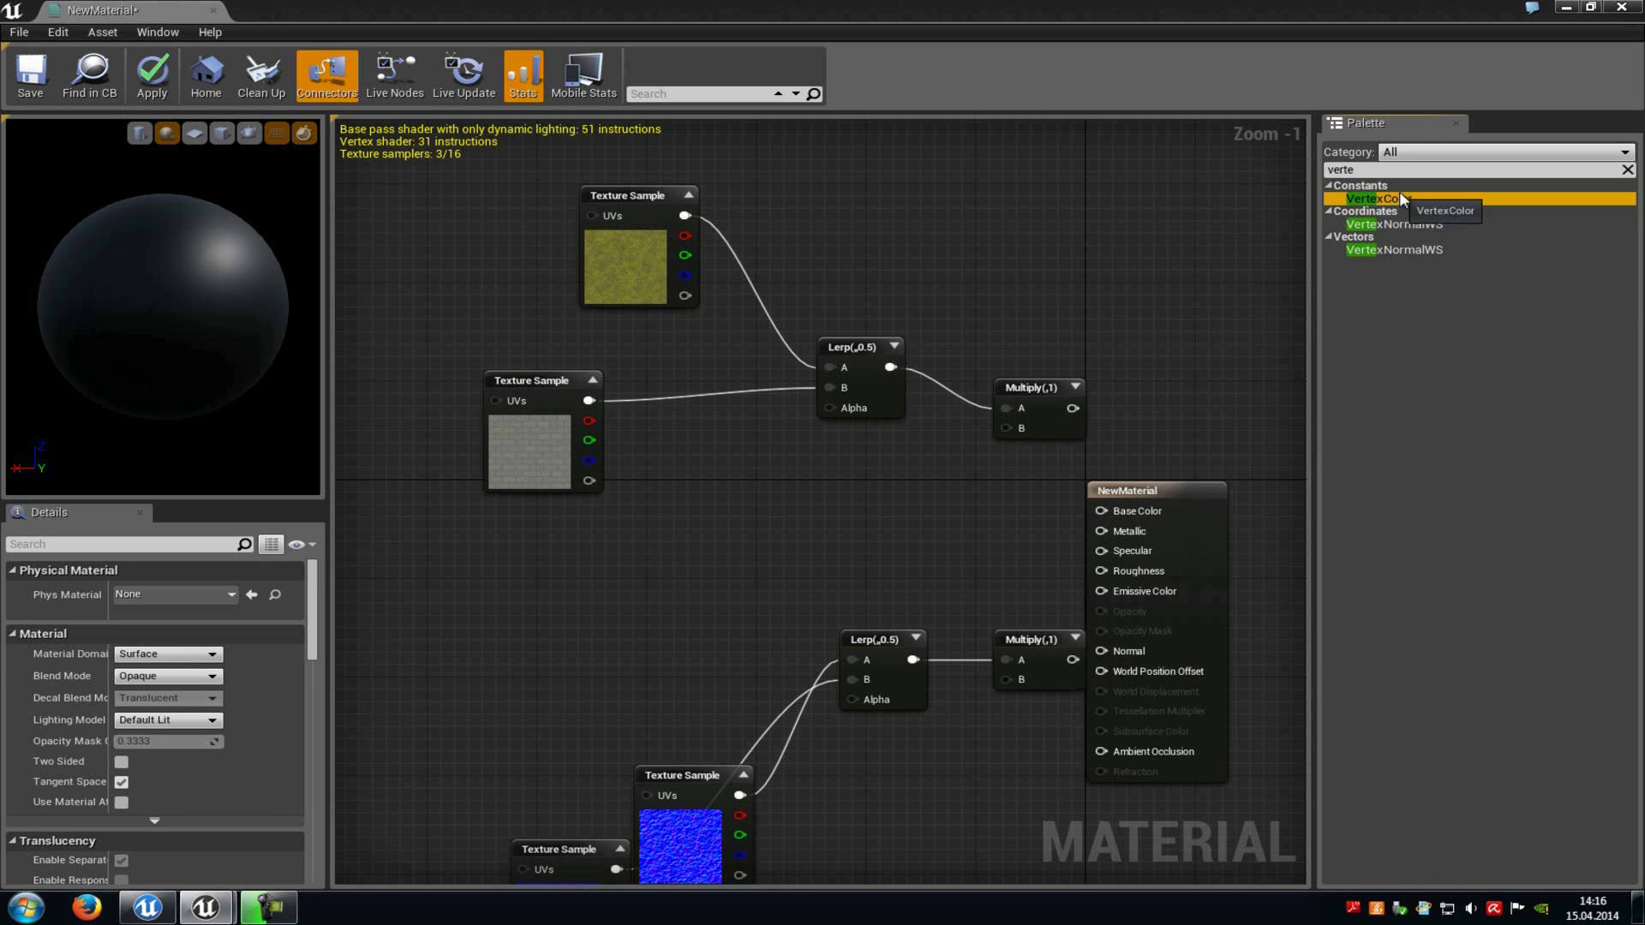
{"action": "left_click_drag", "start_coordinate": [1400, 195], "coordinate": [806, 497]}
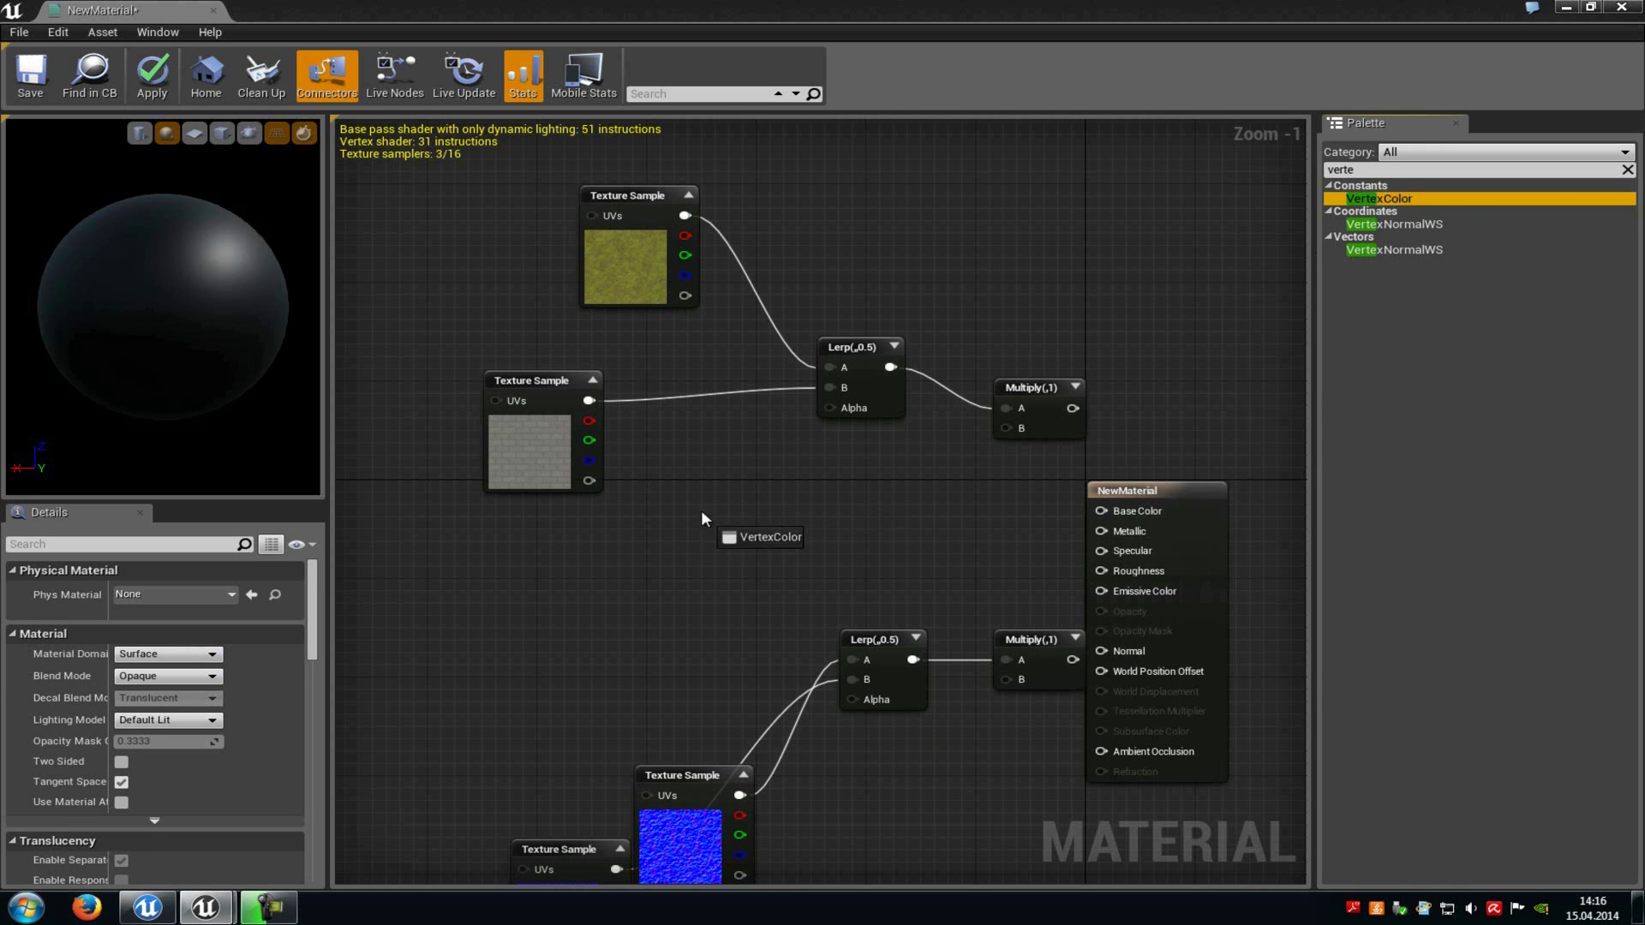
{"action": "left_click_drag", "start_coordinate": [682, 533], "coordinate": [682, 531]}
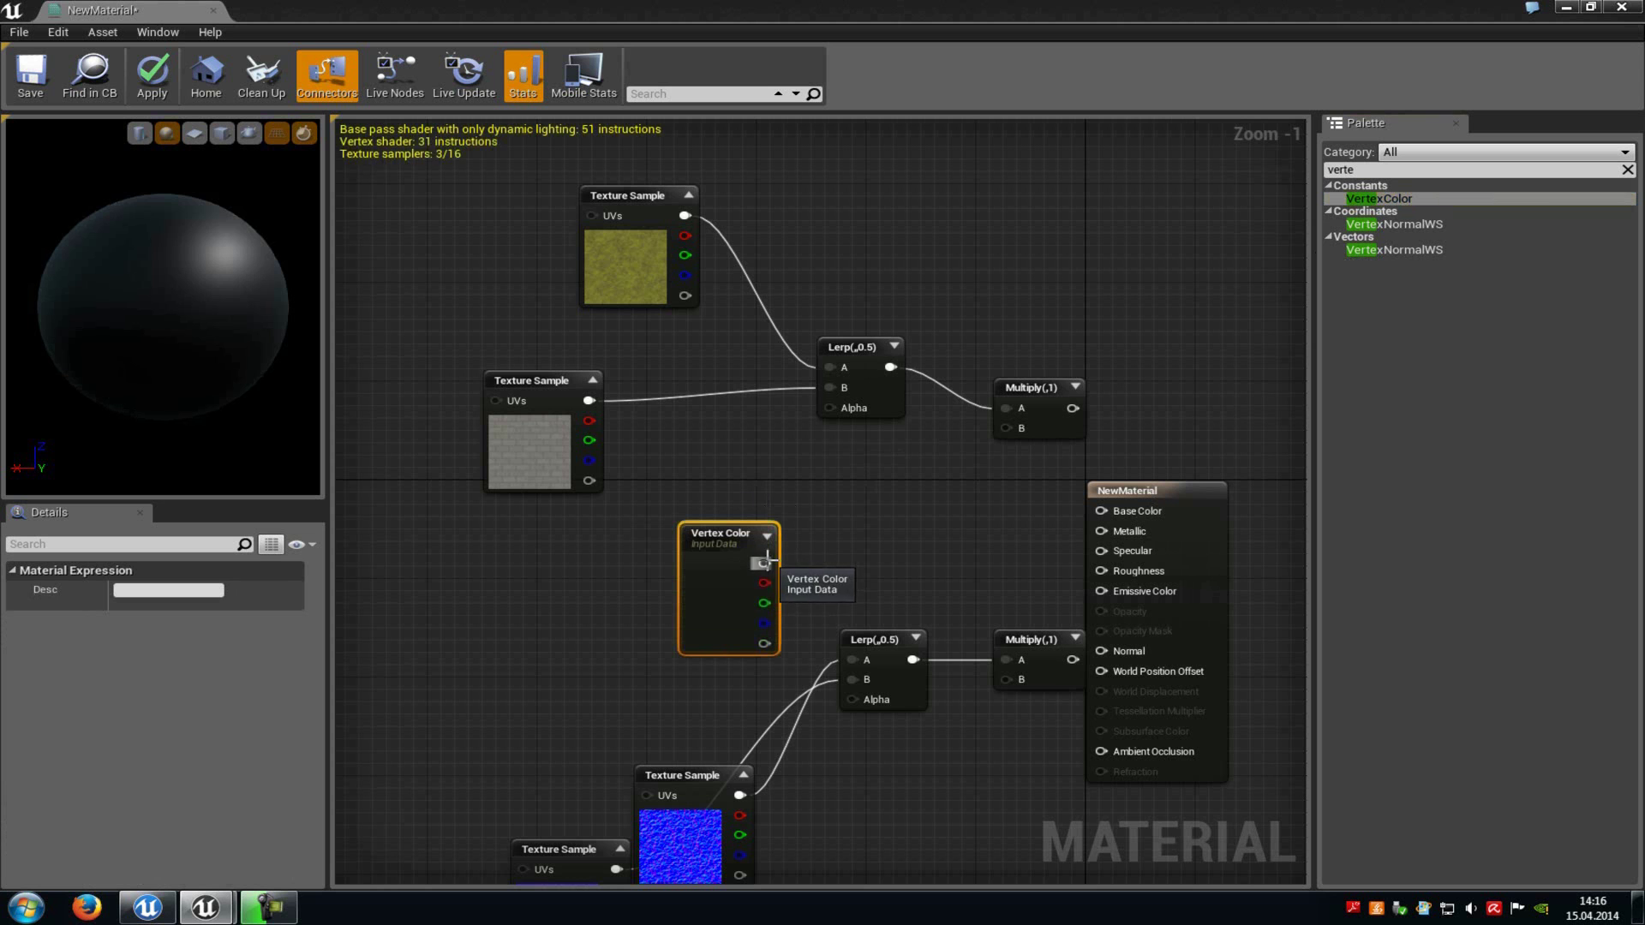
Step: Connect Vertex Color's combined output to the color Multiply's B and its alpha output to the color Lerp's Alpha, and move the node clear
{"action": "left_click_drag", "start_coordinate": [763, 563], "coordinate": [1010, 430]}
{"action": "left_click_drag", "start_coordinate": [764, 644], "coordinate": [831, 410]}
{"action": "left_click_drag", "start_coordinate": [740, 607], "coordinate": [640, 588]}
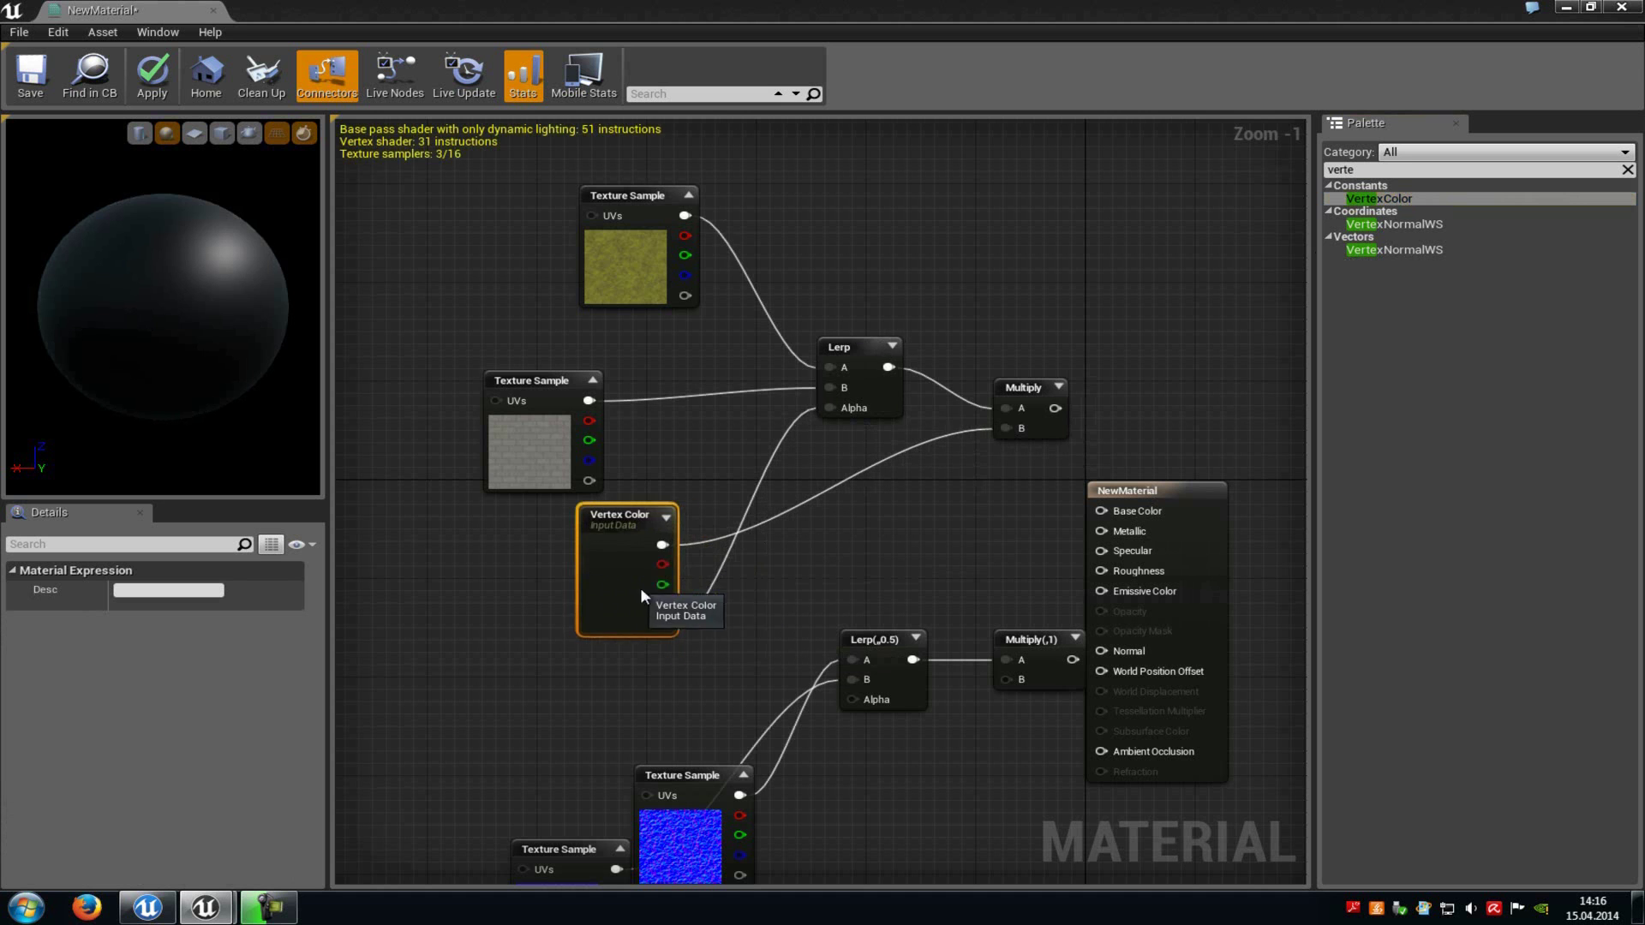
Step: Connect Vertex Color's combined output to the normal Multiply's B and its alpha output to the normal Lerp's Alpha
{"action": "right_click_drag", "start_coordinate": [620, 784], "coordinate": [671, 669]}
{"action": "left_click_drag", "start_coordinate": [713, 429], "coordinate": [1060, 563]}
{"action": "left_click_drag", "start_coordinate": [714, 510], "coordinate": [904, 584]}
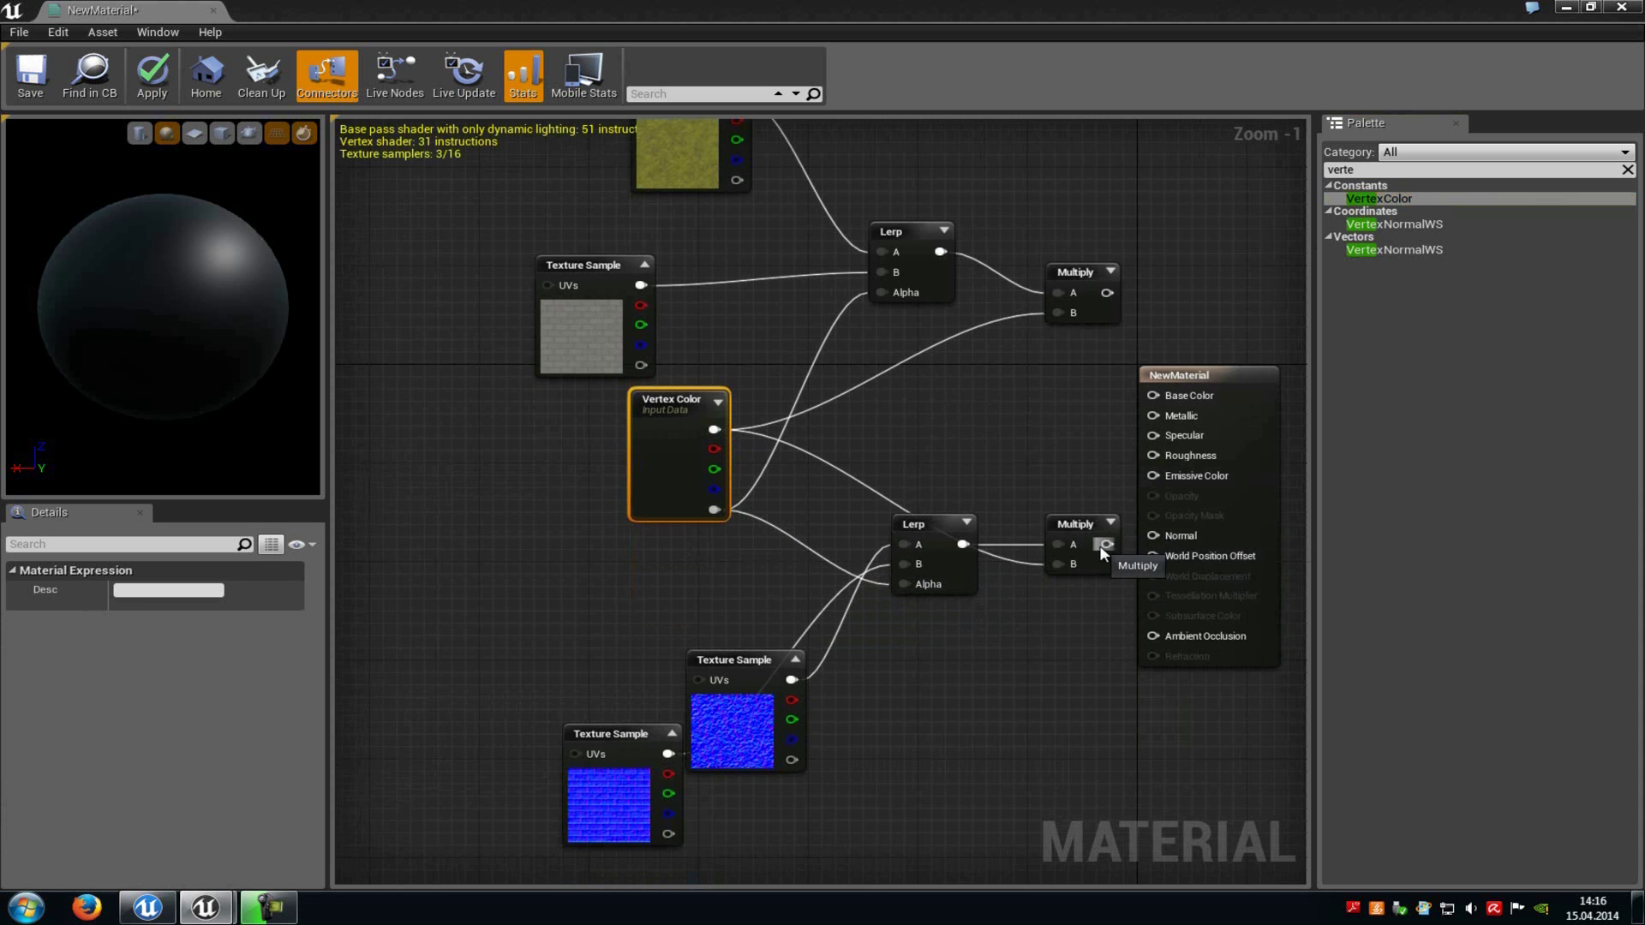
Step: Examine the connections between the texture samples, Vertex Color, Lerp and Multiply nodes in the material graph
{"action": "left_click", "coordinate": [1078, 528]}
{"action": "right_click_drag", "start_coordinate": [970, 325], "coordinate": [916, 445]}
{"action": "scroll", "coordinate": [892, 439], "scroll_direction": "down", "scroll_amount": 2}
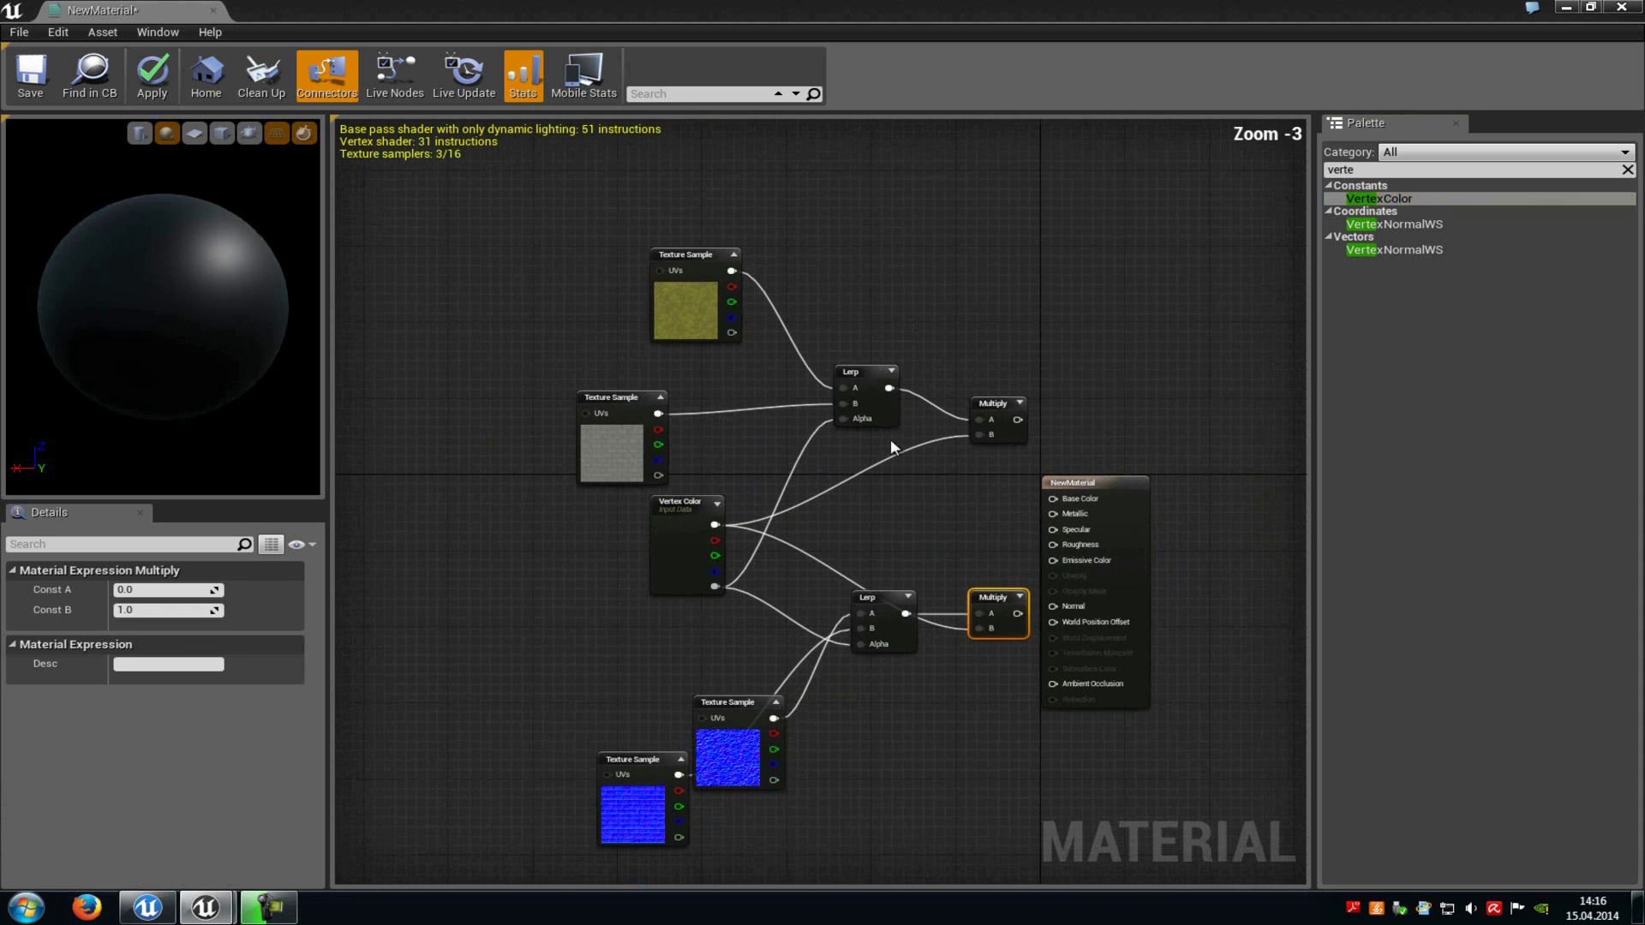
{"action": "scroll", "coordinate": [893, 495], "scroll_direction": "up", "scroll_amount": 2}
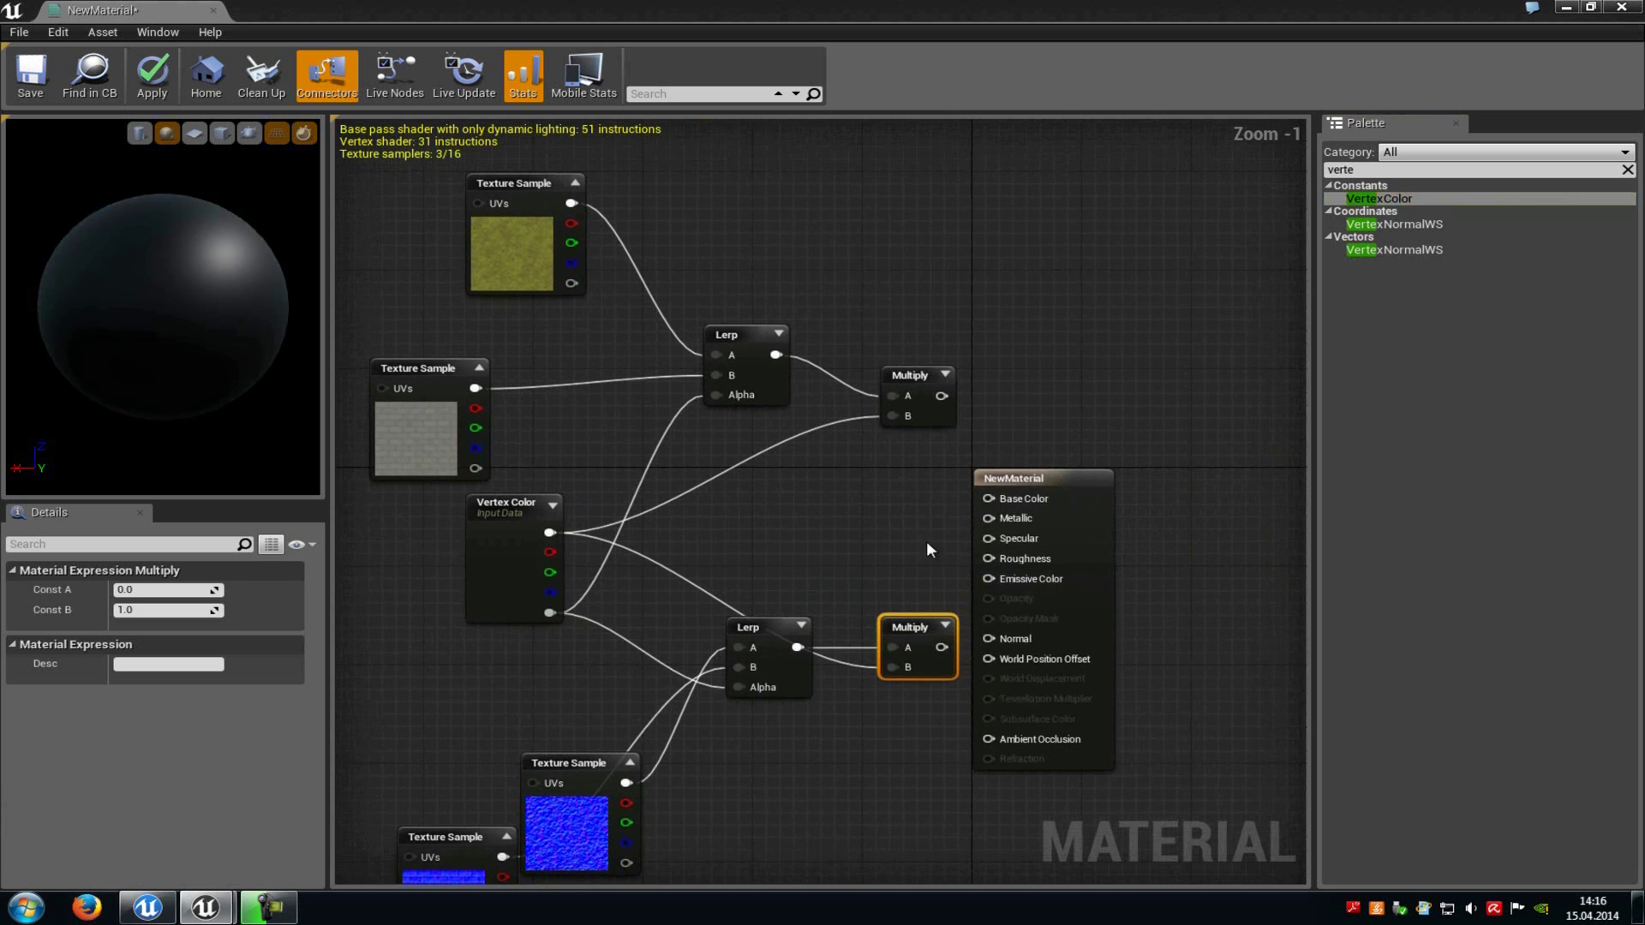
{"action": "right_click_drag", "start_coordinate": [810, 520], "coordinate": [885, 562]}
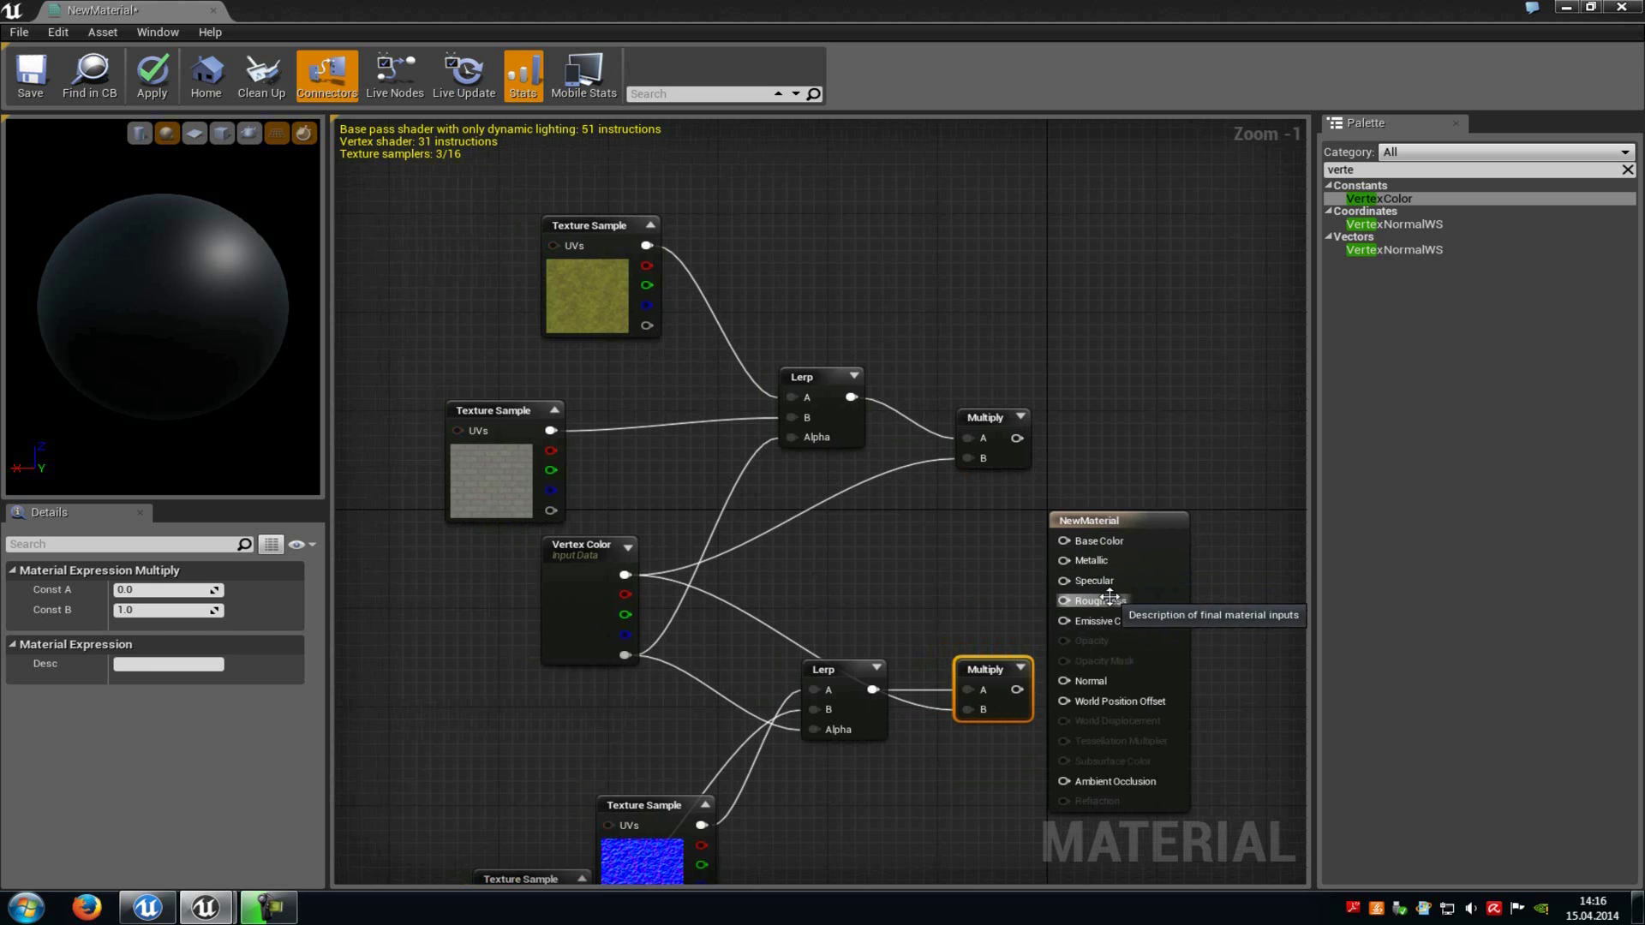
{"action": "scroll", "coordinate": [927, 502], "scroll_direction": "down", "scroll_amount": 2}
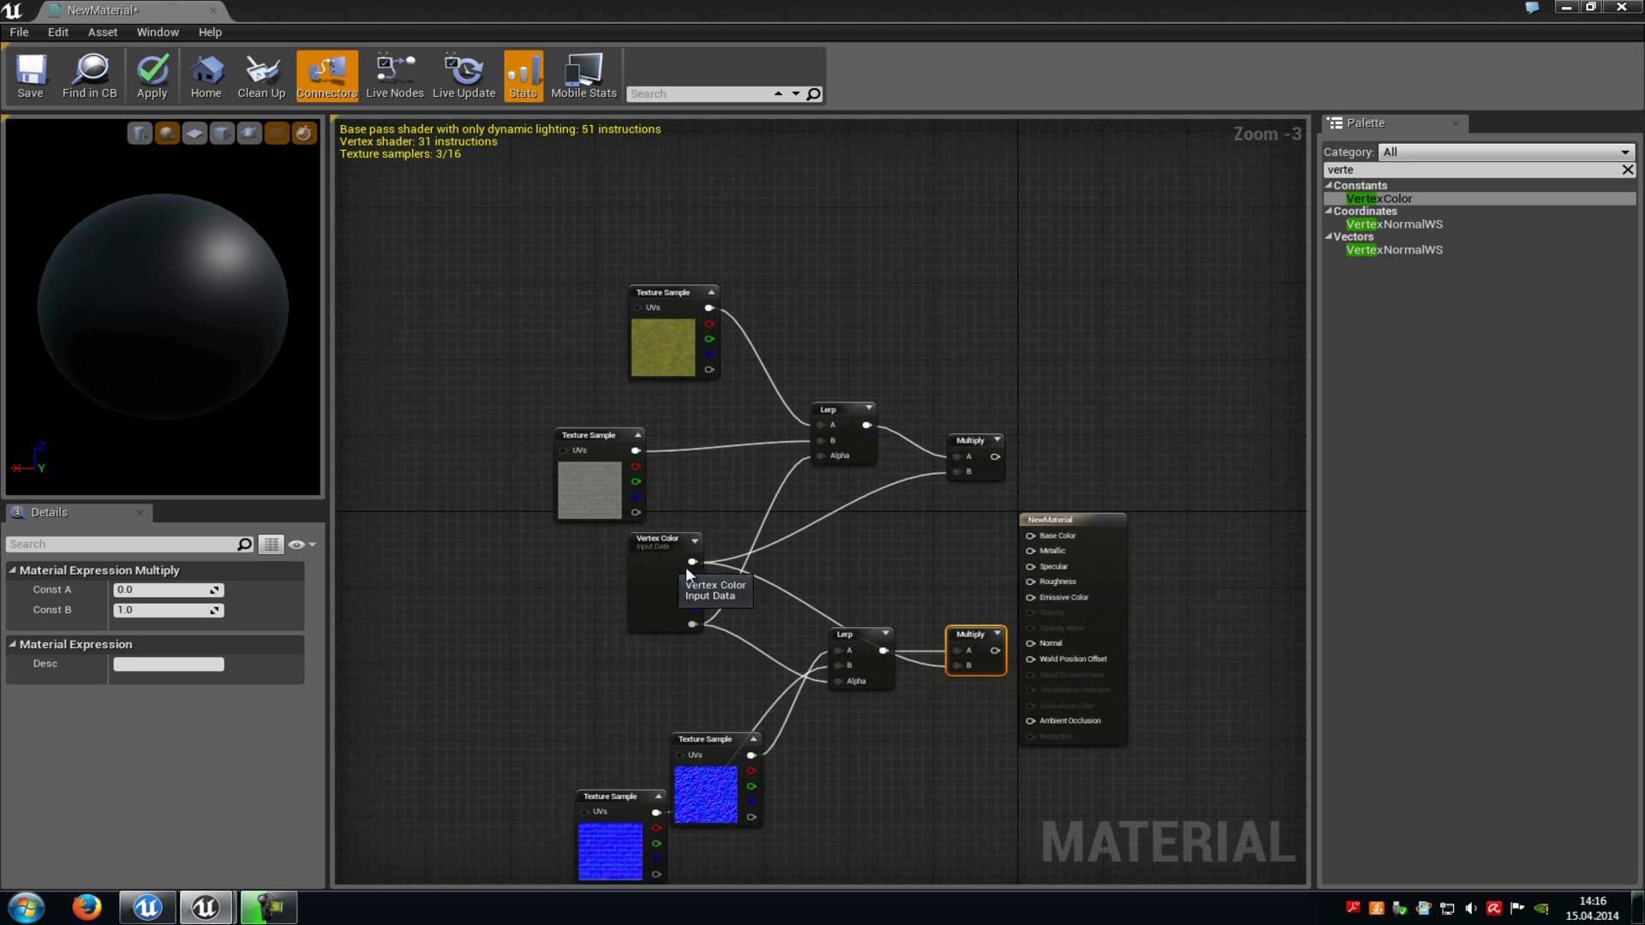
{"action": "scroll", "coordinate": [838, 513], "scroll_direction": "up", "scroll_amount": 2}
{"action": "left_click", "coordinate": [856, 514]}
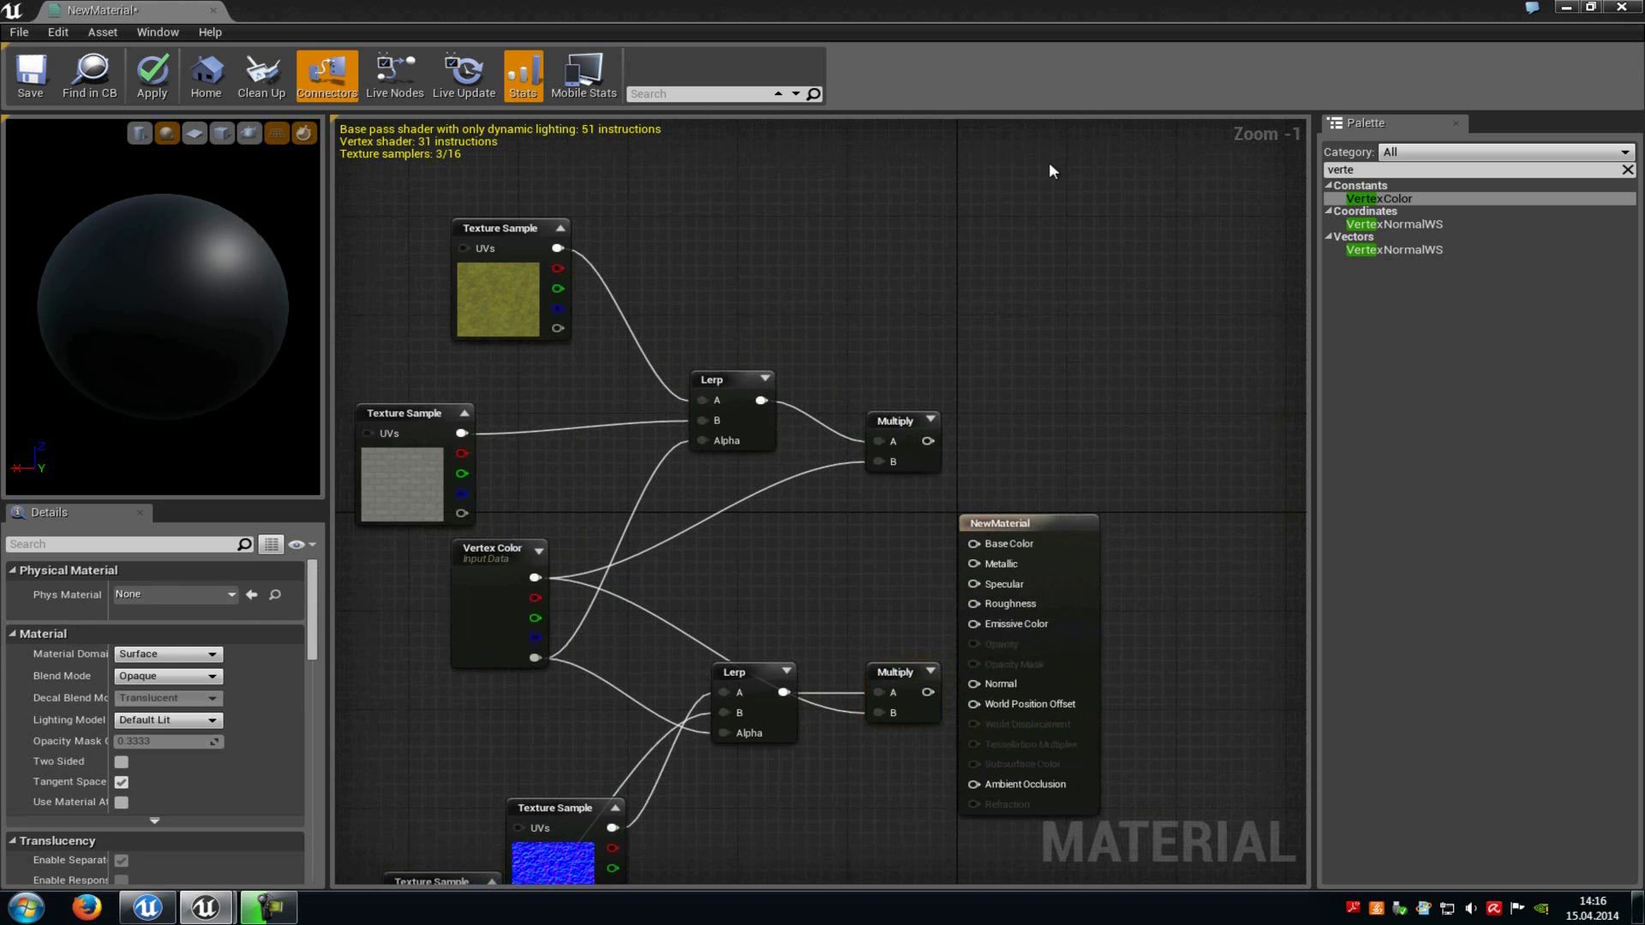
{"action": "left_click_drag", "start_coordinate": [962, 201], "coordinate": [352, 555]}
{"action": "left_click", "coordinate": [1139, 516]}
{"action": "right_click_drag", "start_coordinate": [1179, 478], "coordinate": [1044, 459]}
Step: Connect the color Multiply to Base Color and the normal Multiply to Normal on the material output, repositioning the normal Multiply
{"action": "left_click_drag", "start_coordinate": [1035, 421], "coordinate": [1080, 524]}
{"action": "right_click_drag", "start_coordinate": [983, 553], "coordinate": [969, 464]}
{"action": "left_click_drag", "start_coordinate": [998, 600], "coordinate": [982, 517]}
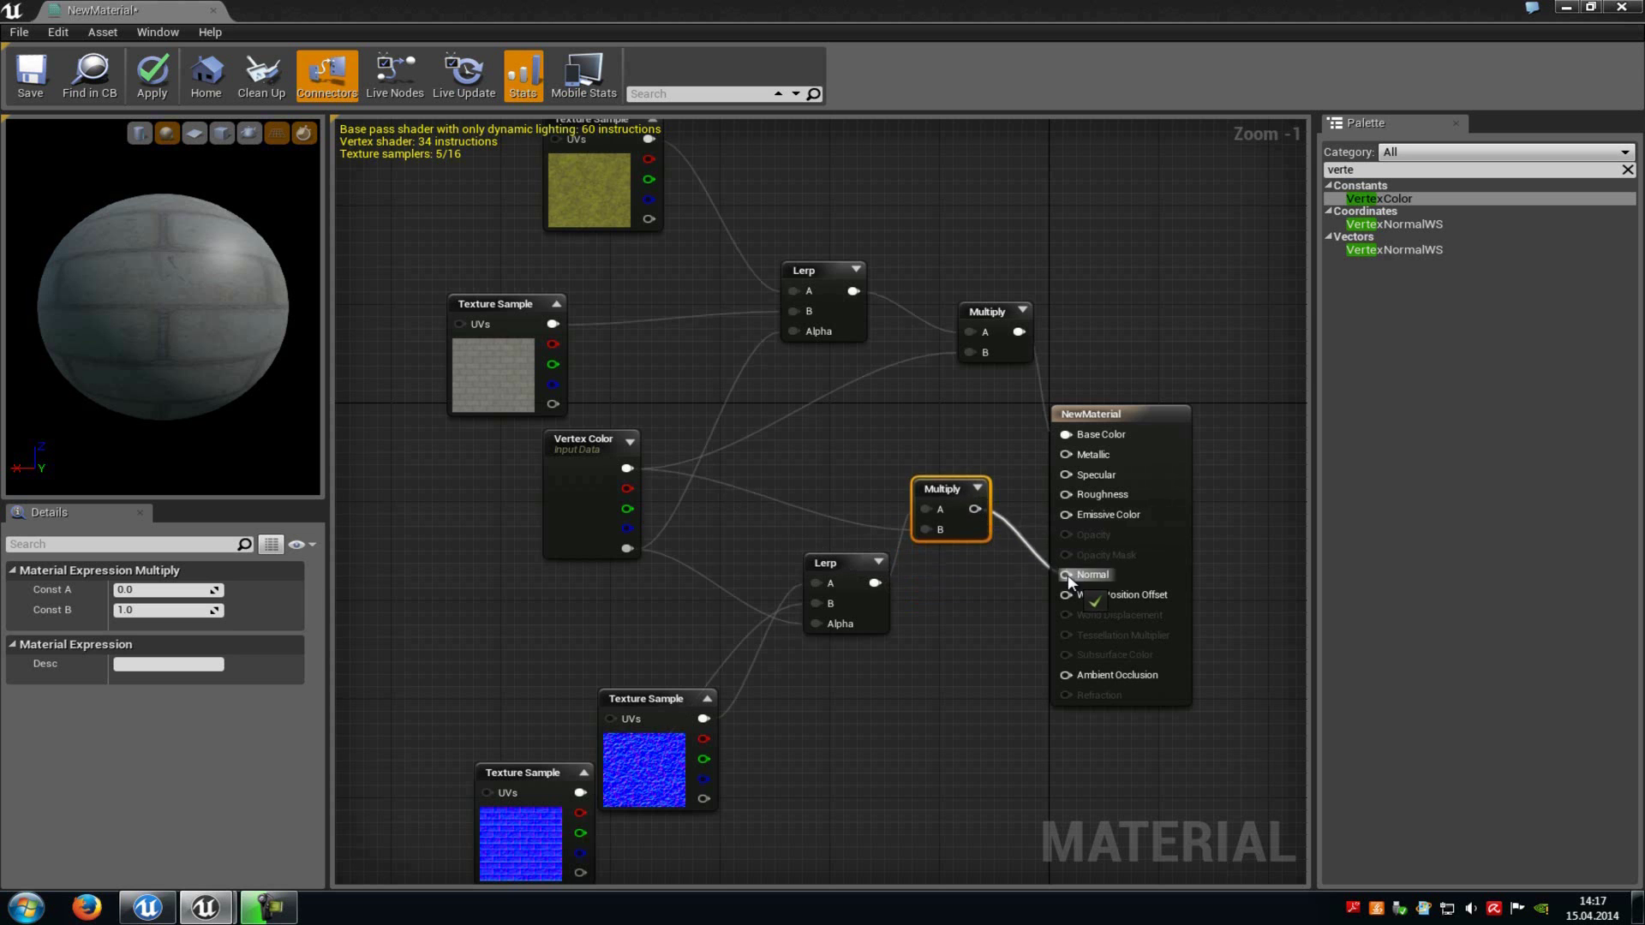
{"action": "left_click_drag", "start_coordinate": [1069, 583], "coordinate": [1068, 576]}
{"action": "left_click", "coordinate": [976, 453]}
{"action": "scroll", "coordinate": [883, 504], "scroll_direction": "down", "scroll_amount": 3}
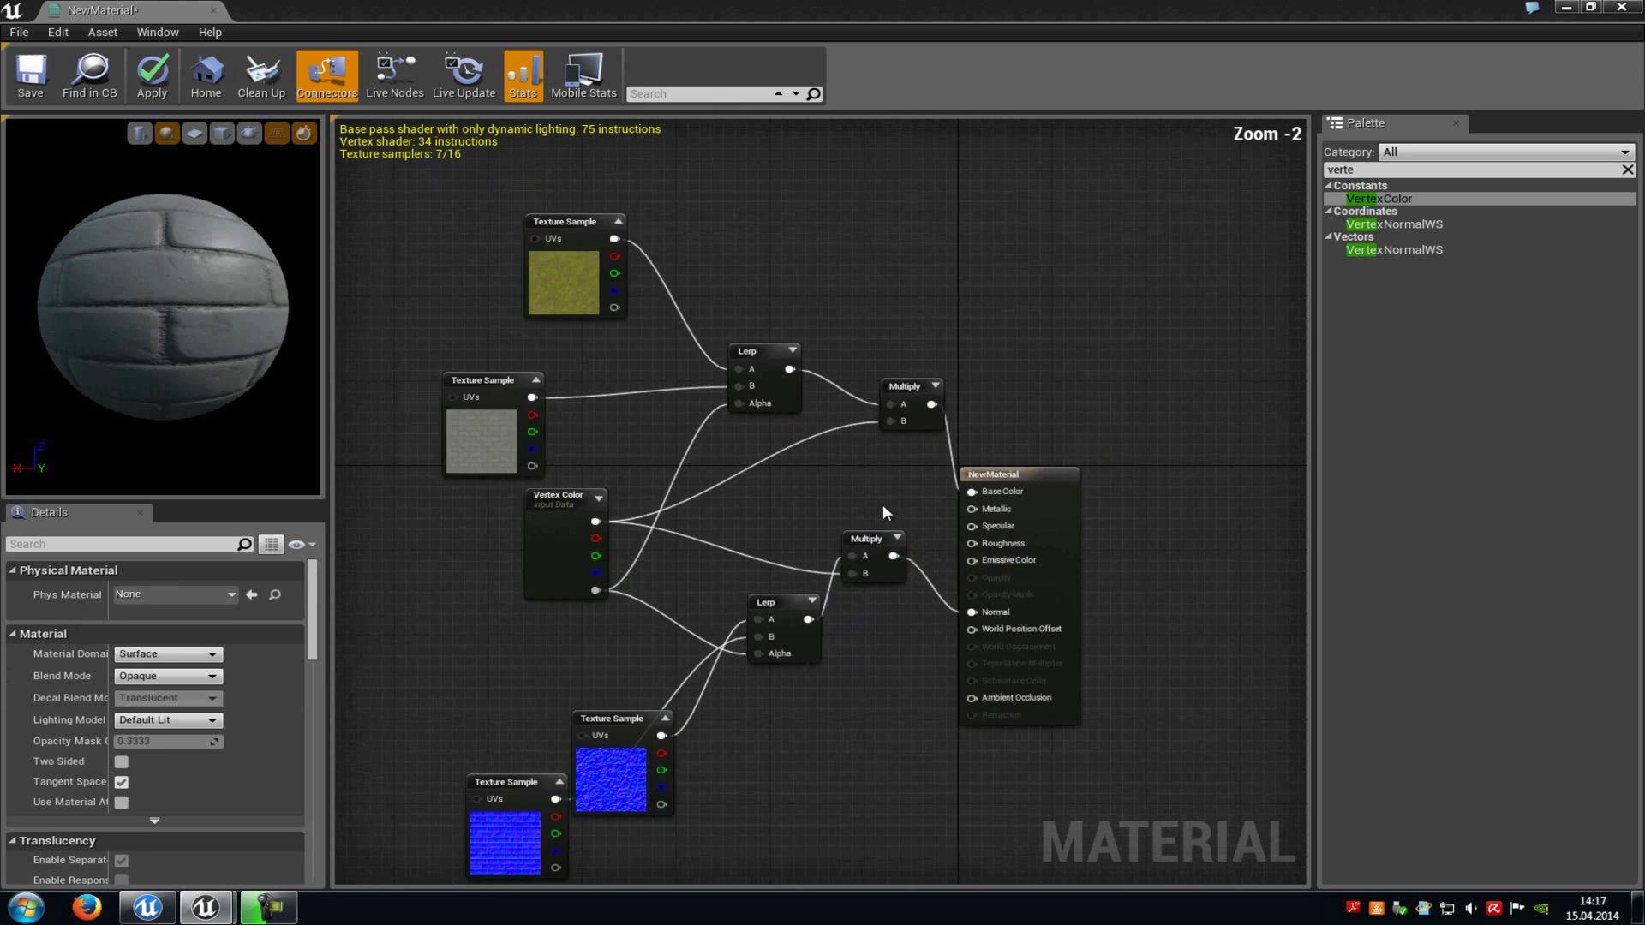
Step: Apply the material changes and assign NewMaterial to the stair mesh in the level
{"action": "left_click", "coordinate": [152, 72]}
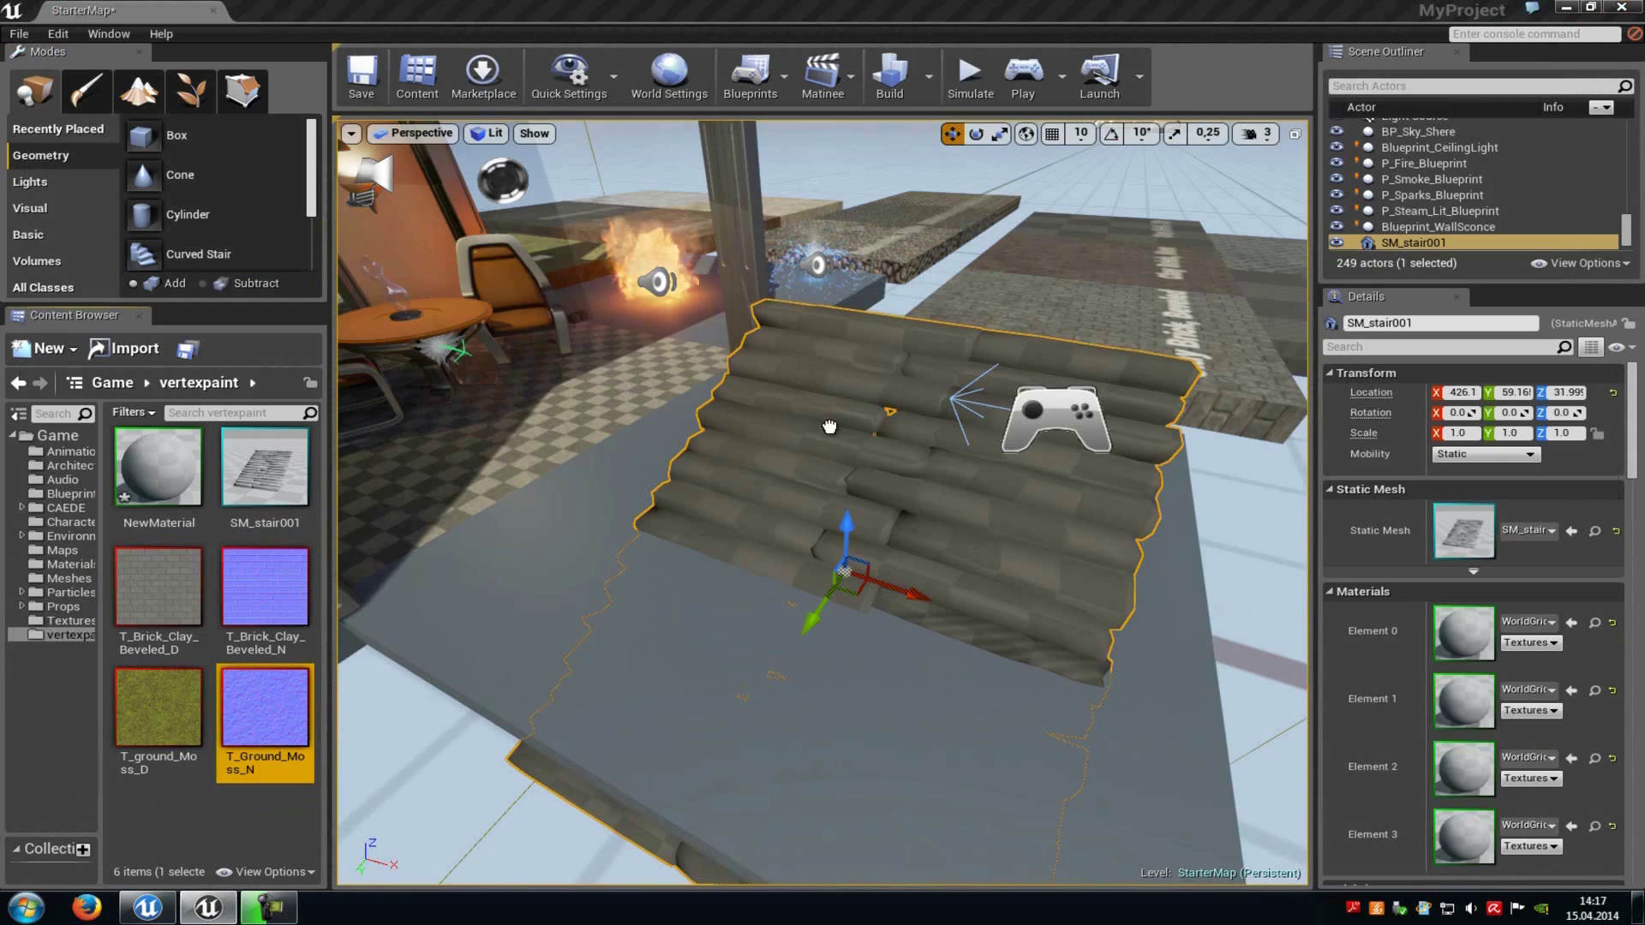
{"action": "right_click_drag", "start_coordinate": [830, 427], "coordinate": [734, 423]}
{"action": "left_click_drag", "start_coordinate": [159, 467], "coordinate": [802, 489]}
{"action": "right_click_drag", "start_coordinate": [801, 488], "coordinate": [817, 490]}
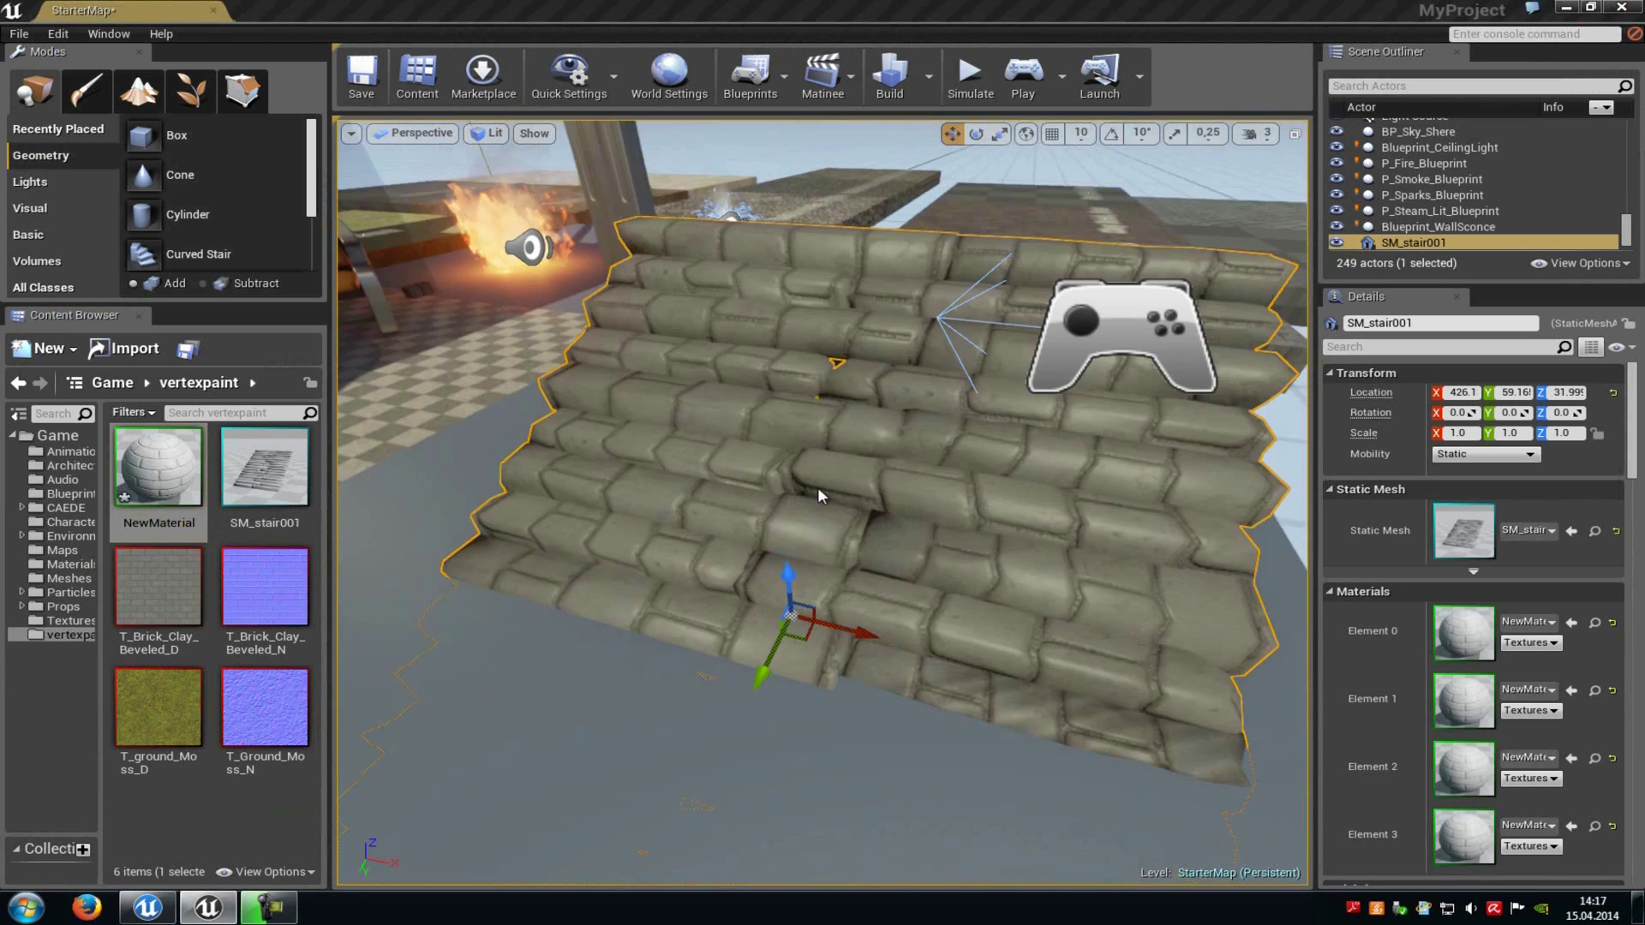
{"action": "scroll", "coordinate": [833, 485], "scroll_direction": "up", "scroll_amount": 5}
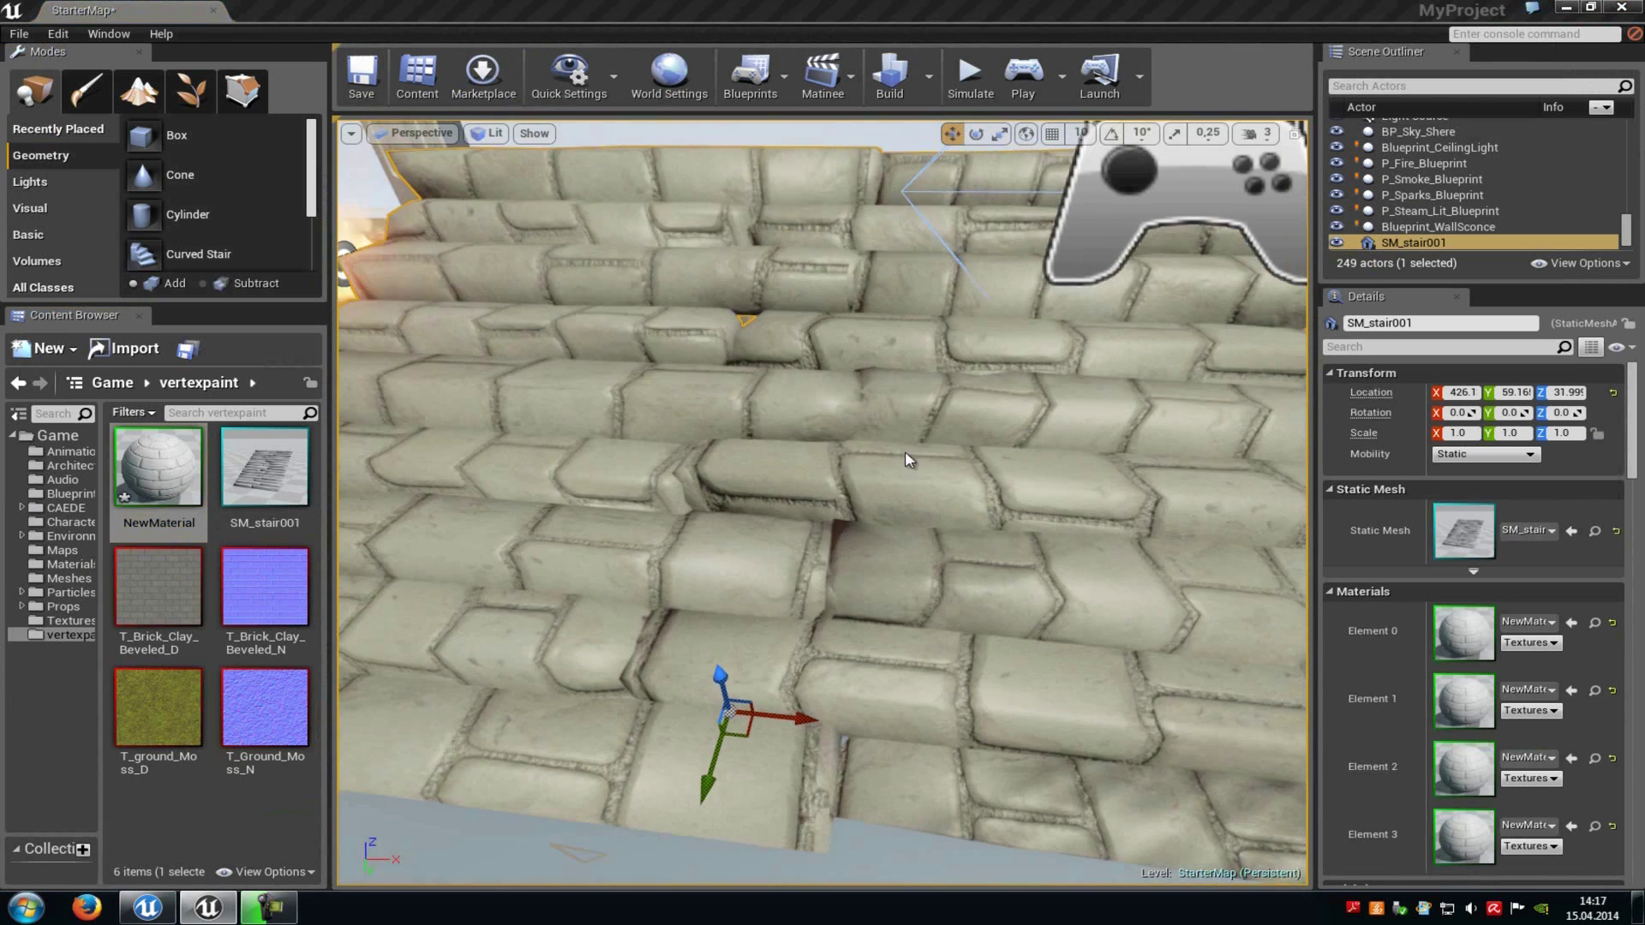
{"action": "scroll", "coordinate": [905, 450], "scroll_direction": "down", "scroll_amount": 5}
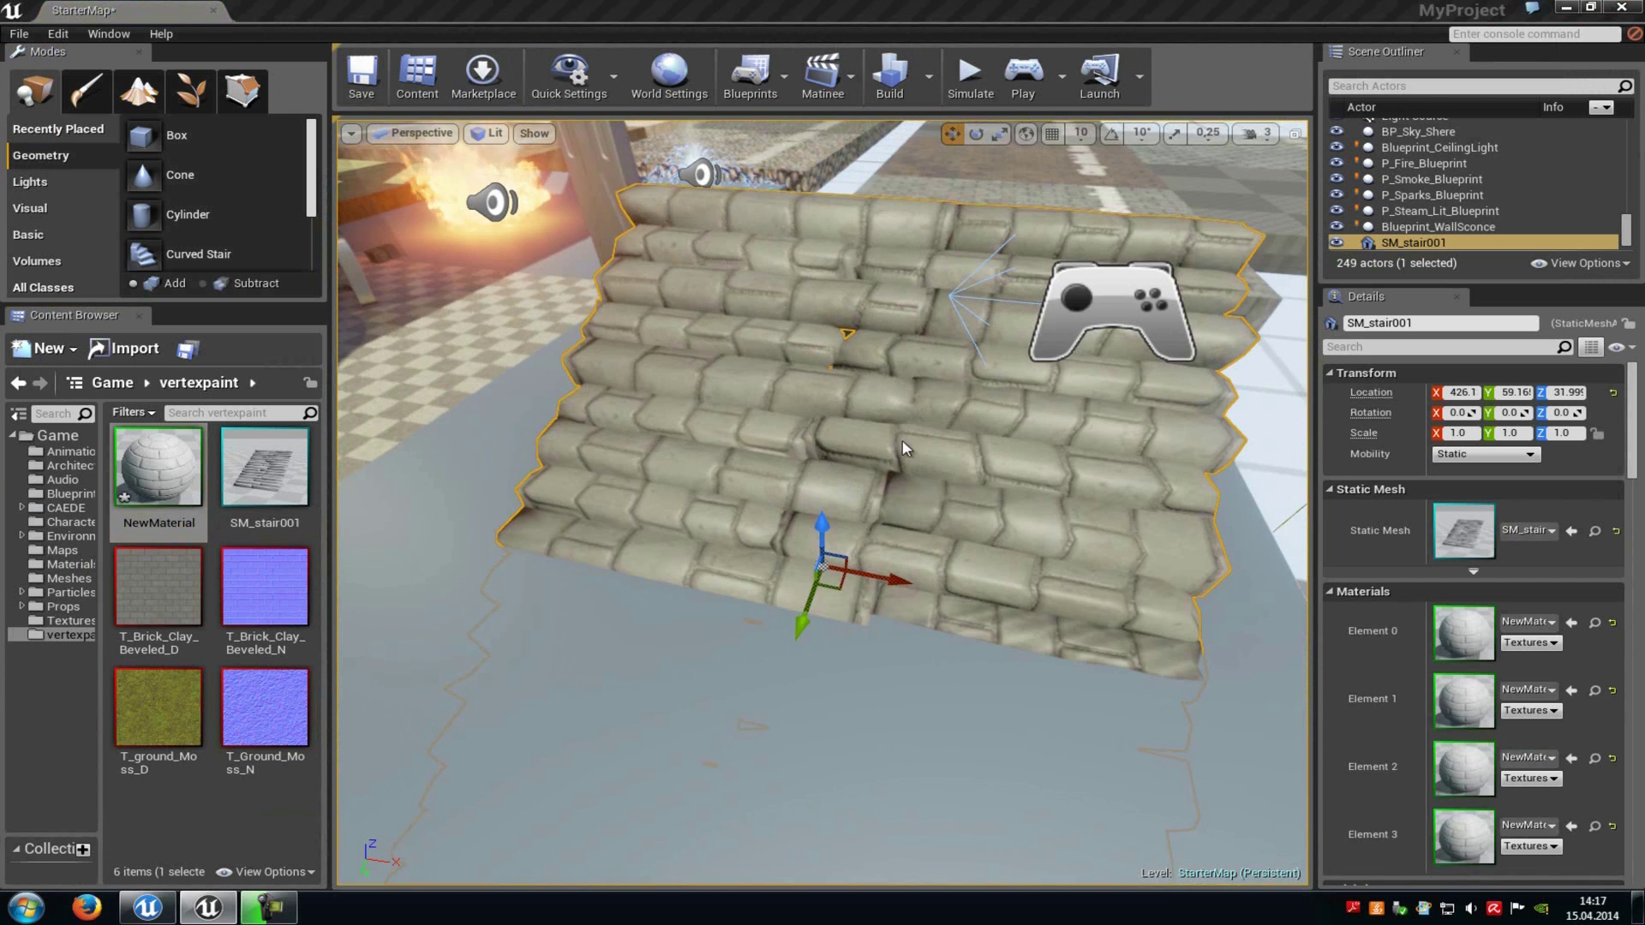
Step: Switch to mesh paint mode and paint the Alpha channel across the stair mesh with brush radius 29 and the yellow paint color
{"action": "scroll", "coordinate": [905, 451], "scroll_direction": "up", "scroll_amount": 1}
{"action": "left_click", "coordinate": [86, 90]}
{"action": "scroll", "coordinate": [234, 162], "scroll_direction": "down", "scroll_amount": 1}
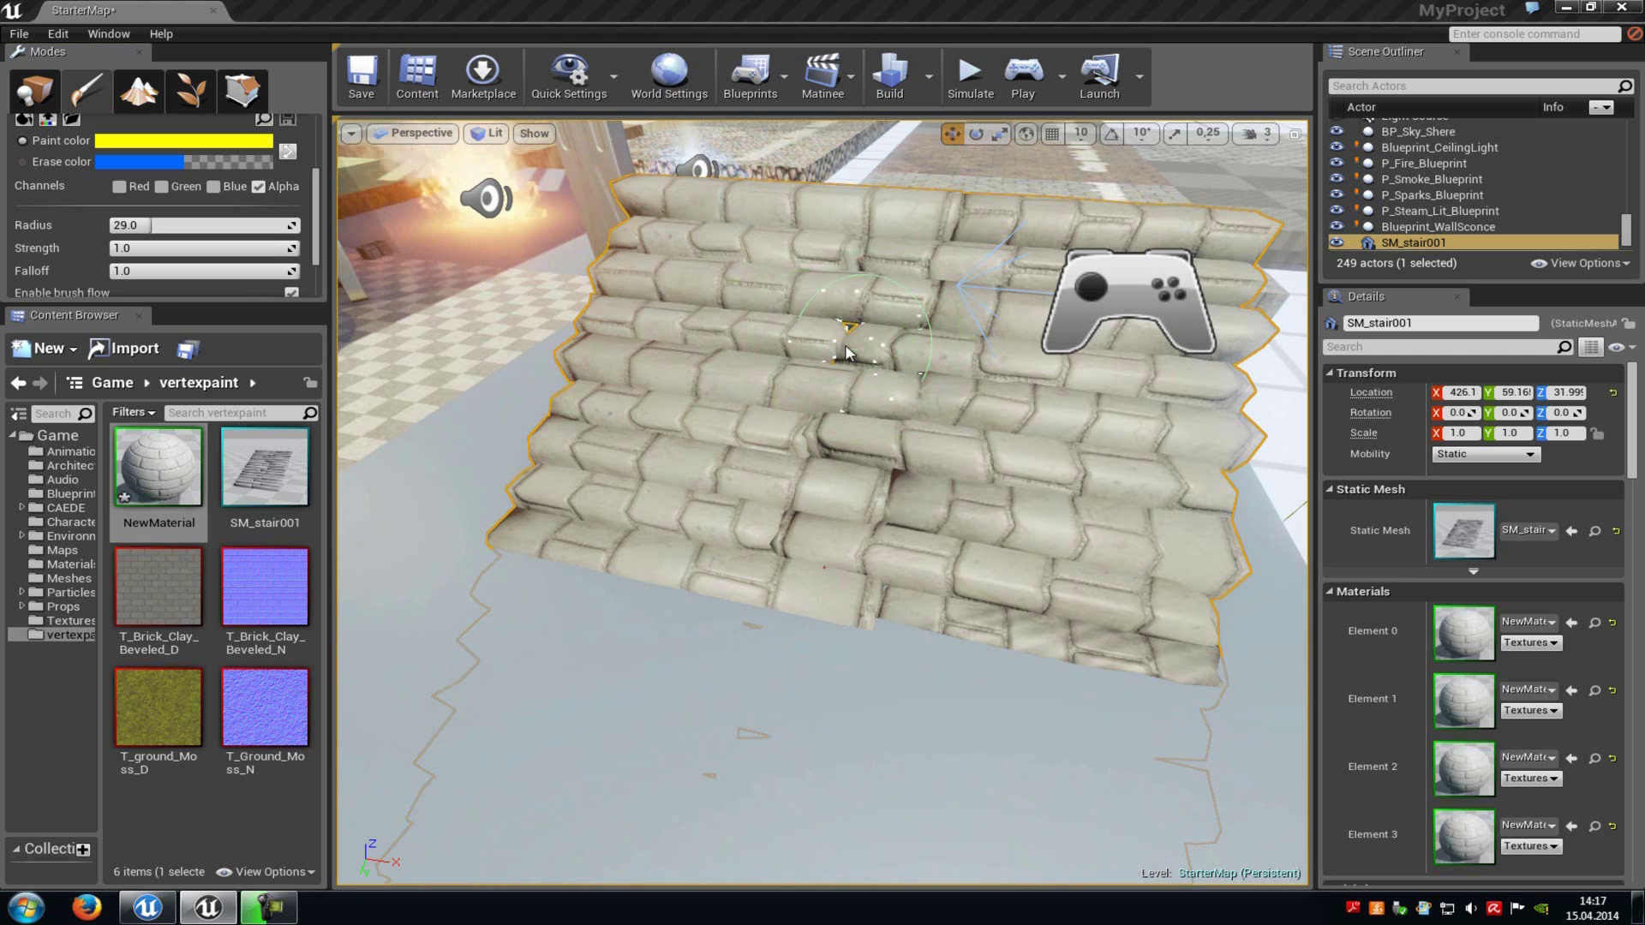
{"action": "mouse_move", "coordinate": [845, 346]}
{"action": "left_mouse_down"}
{"action": "mouse_move", "coordinate": [771, 335]}
{"action": "mouse_move", "coordinate": [822, 385]}
{"action": "mouse_move", "coordinate": [923, 362]}
{"action": "mouse_move", "coordinate": [900, 275]}
{"action": "mouse_move", "coordinate": [774, 353]}
{"action": "mouse_move", "coordinate": [734, 448]}
{"action": "mouse_move", "coordinate": [1054, 506]}
{"action": "mouse_move", "coordinate": [1011, 343]}
{"action": "mouse_move", "coordinate": [891, 480]}
{"action": "mouse_move", "coordinate": [667, 478]}
{"action": "mouse_move", "coordinate": [651, 521]}
{"action": "left_mouse_up"}
{"action": "right_click_drag", "start_coordinate": [664, 529], "coordinate": [664, 530]}
{"action": "mouse_move", "coordinate": [1001, 469]}
{"action": "left_mouse_down"}
{"action": "mouse_move", "coordinate": [1049, 533]}
{"action": "mouse_move", "coordinate": [884, 382]}
{"action": "mouse_move", "coordinate": [740, 354]}
{"action": "left_mouse_up"}
{"action": "right_click_drag", "start_coordinate": [676, 264], "coordinate": [676, 264]}
Step: Reopen NewMaterial to examine its Vertex Color connections, and inspect the painted stair mesh in the level from another angle
{"action": "double_click", "coordinate": [163, 471]}
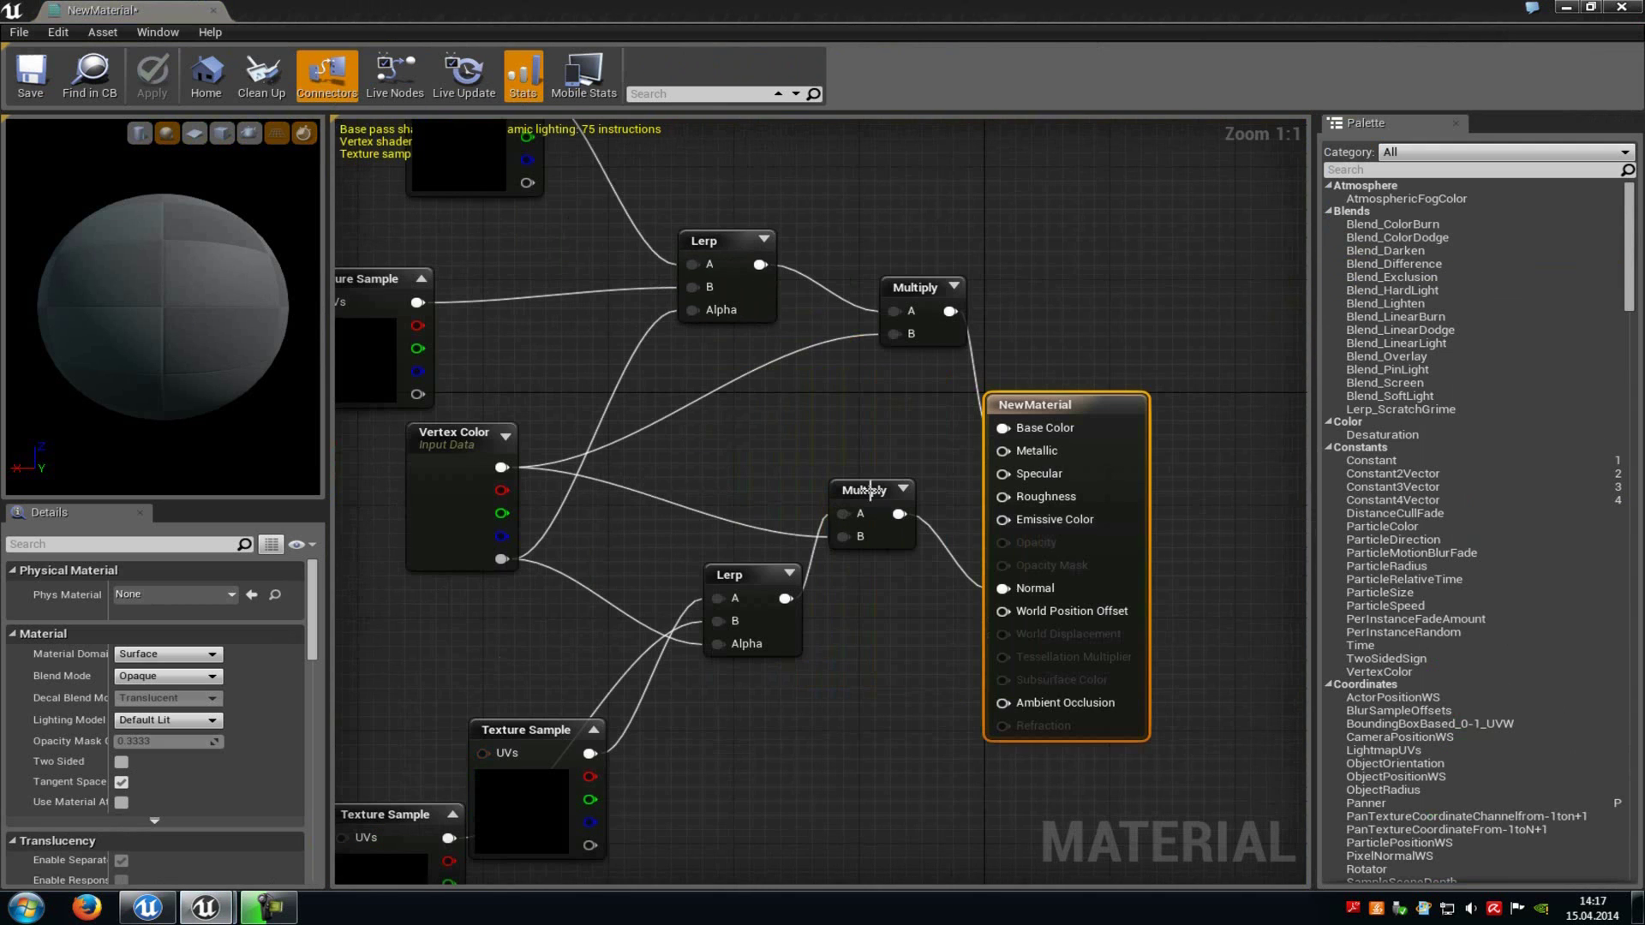
{"action": "scroll", "coordinate": [1006, 499], "scroll_direction": "down", "scroll_amount": 2}
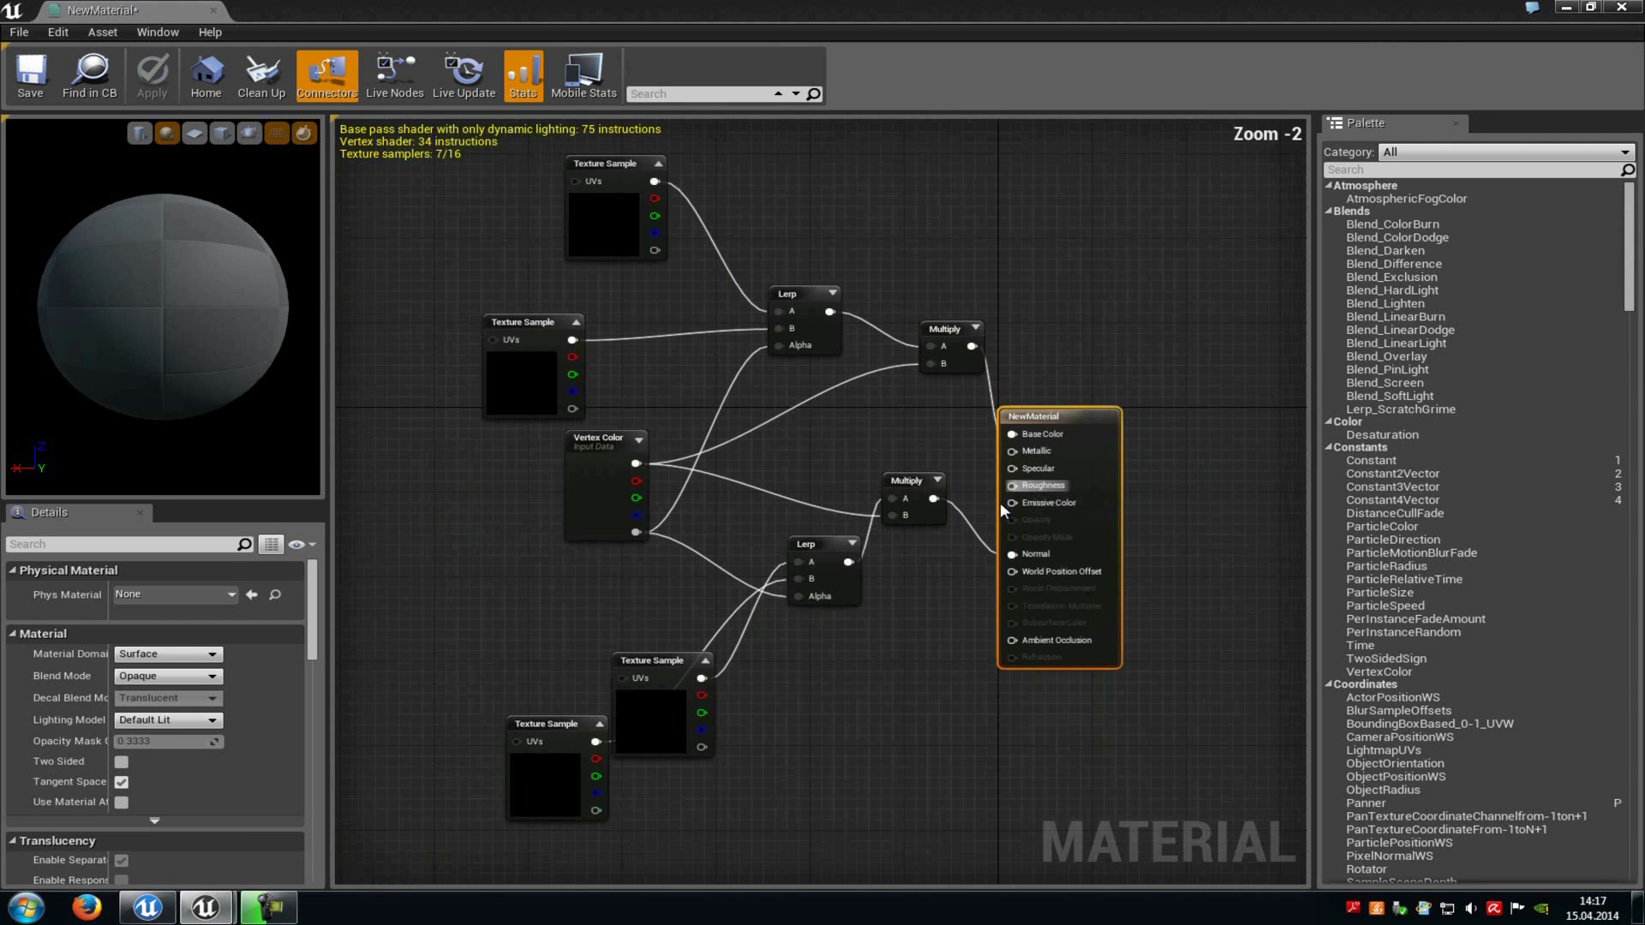
{"action": "right_click_drag", "start_coordinate": [820, 415], "coordinate": [914, 479]}
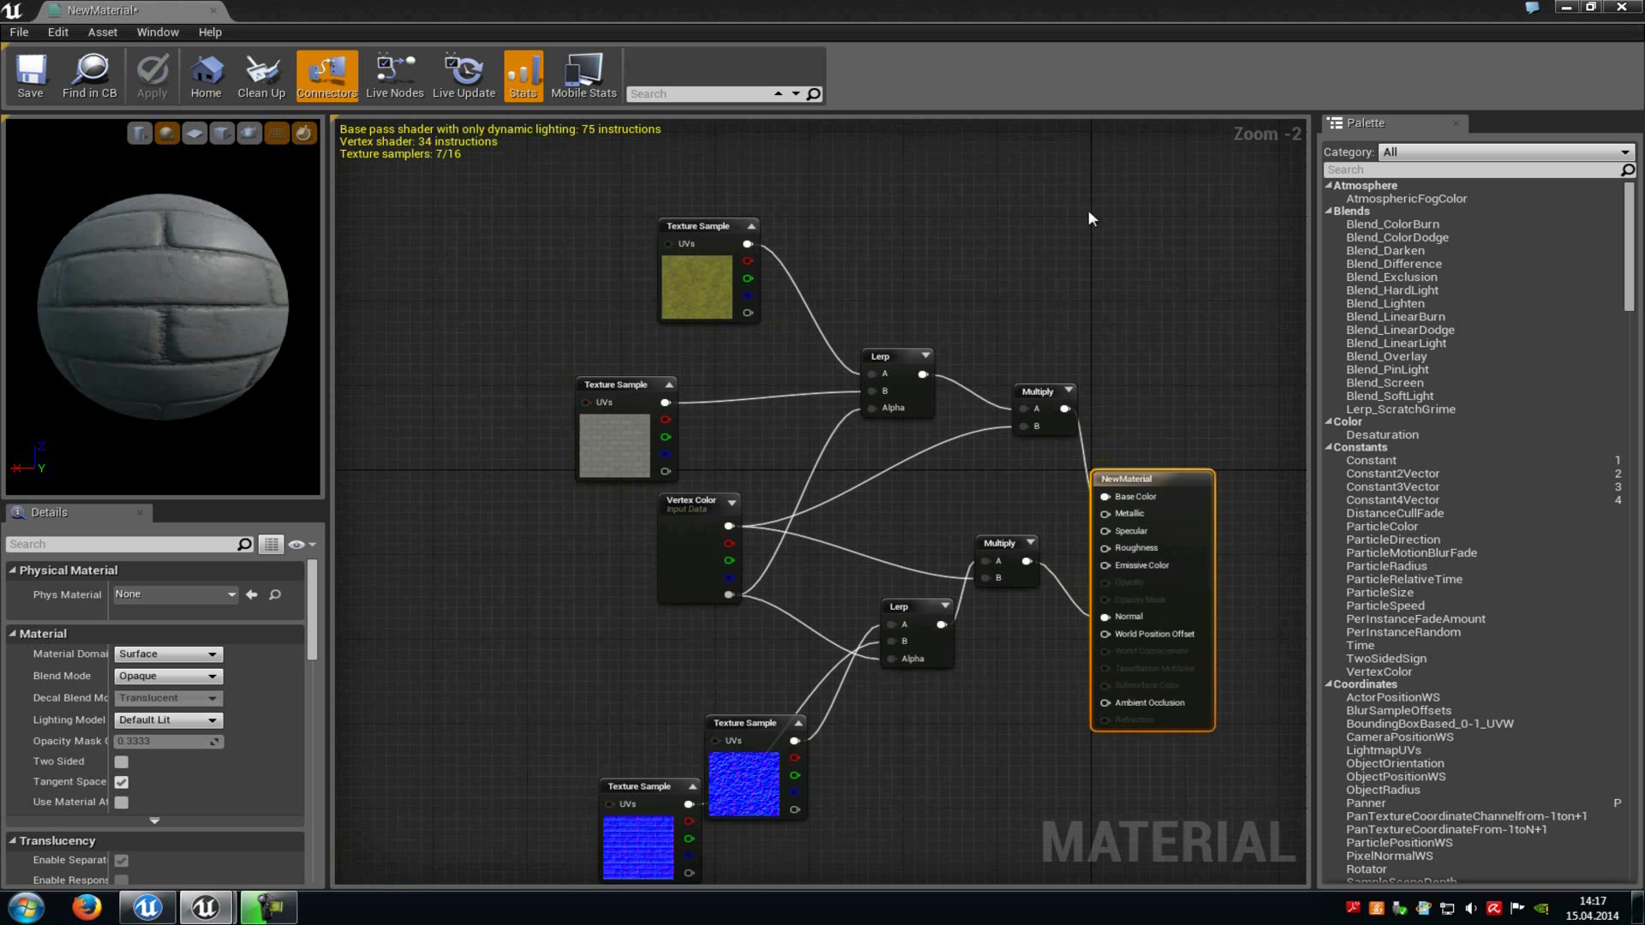
{"action": "left_click", "coordinate": [694, 506]}
{"action": "left_click", "coordinate": [897, 471]}
{"action": "right_click_drag", "start_coordinate": [897, 472], "coordinate": [835, 467]}
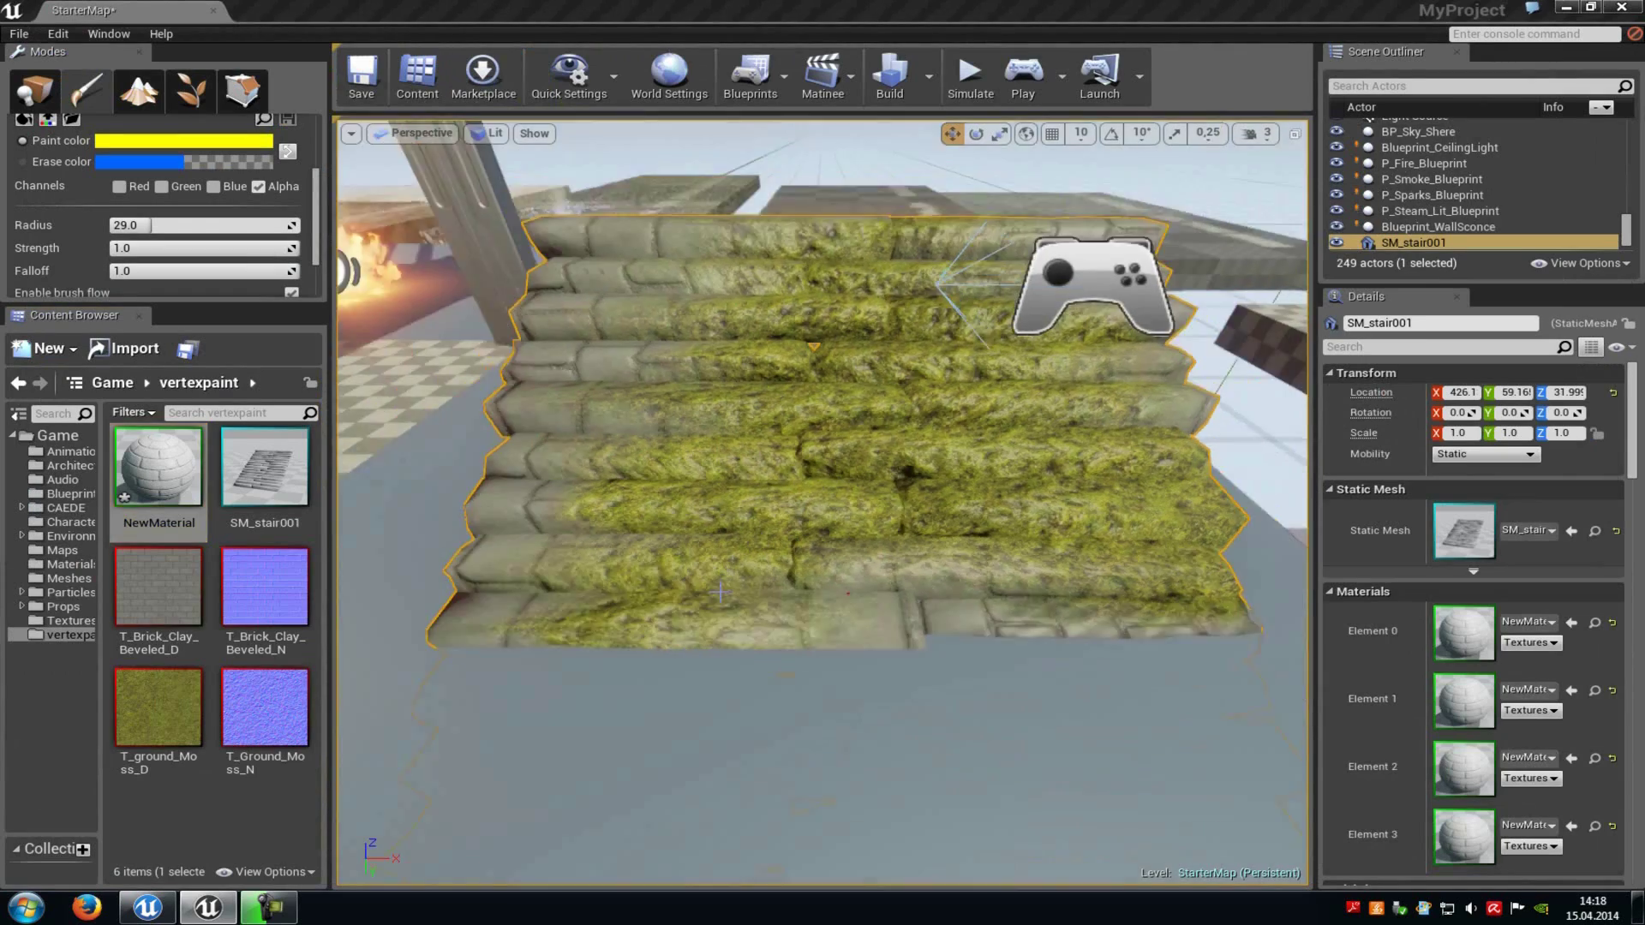
{"action": "right_click_drag", "start_coordinate": [720, 591], "coordinate": [544, 529]}
{"action": "mouse_move", "coordinate": [544, 528]}
{"action": "left_mouse_down", "text": "alt"}
{"action": "mouse_move", "coordinate": [404, 543]}
{"action": "mouse_move", "coordinate": [759, 551]}
{"action": "left_mouse_up", "text": "alt"}
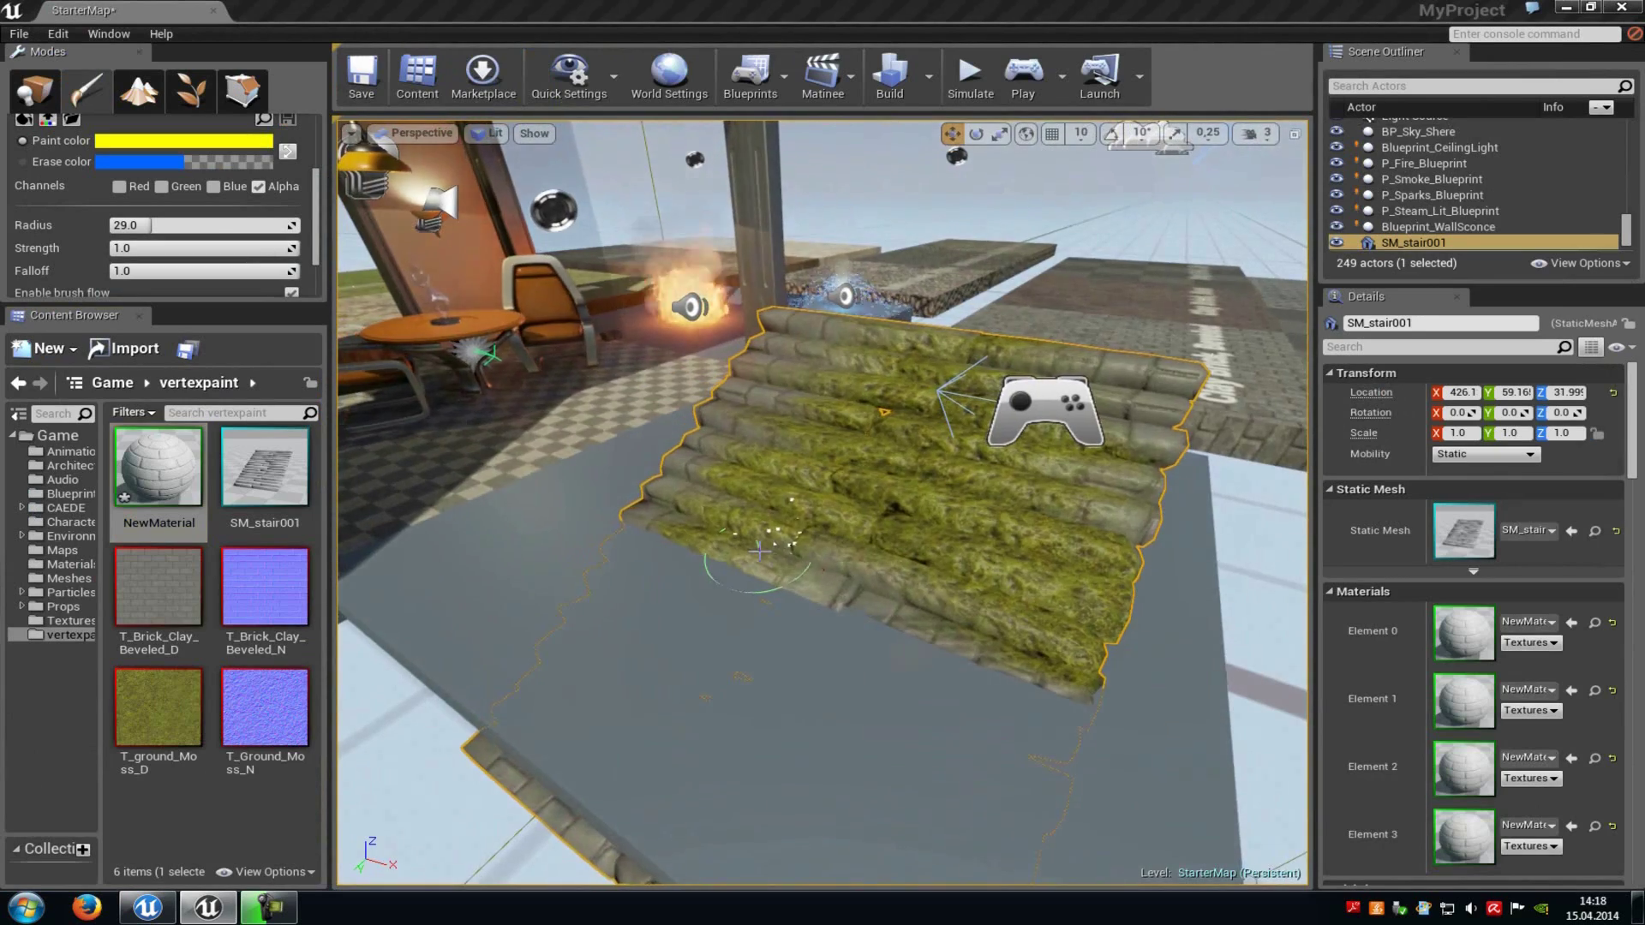